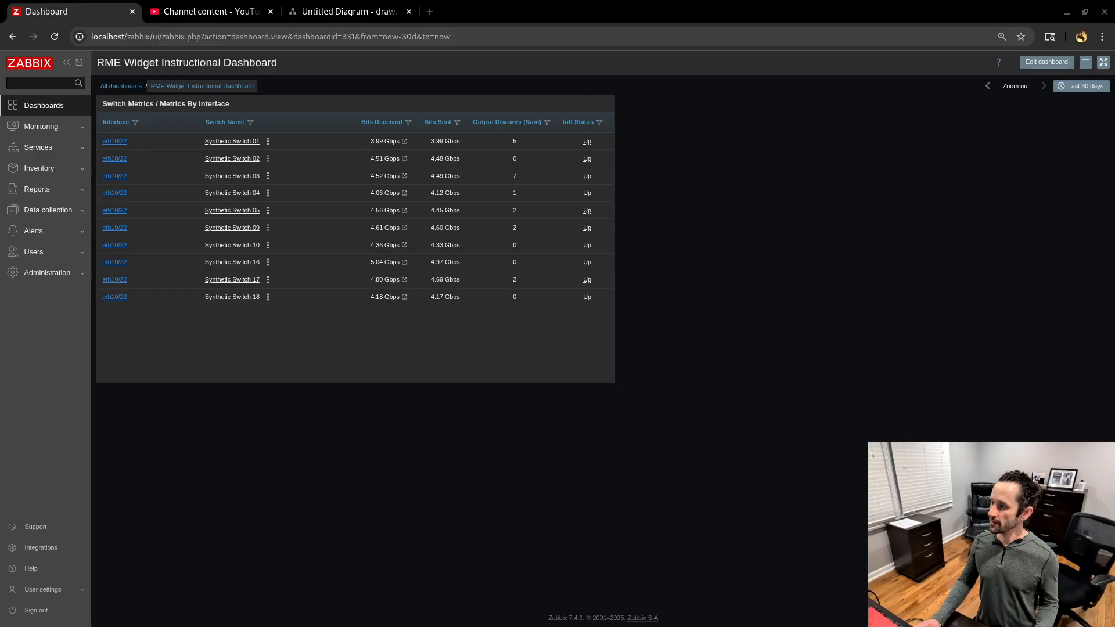
Put the dashboard in edit mode and open the configuration of the Switch Metrics / Metrics By Interface widget
click(1046, 62)
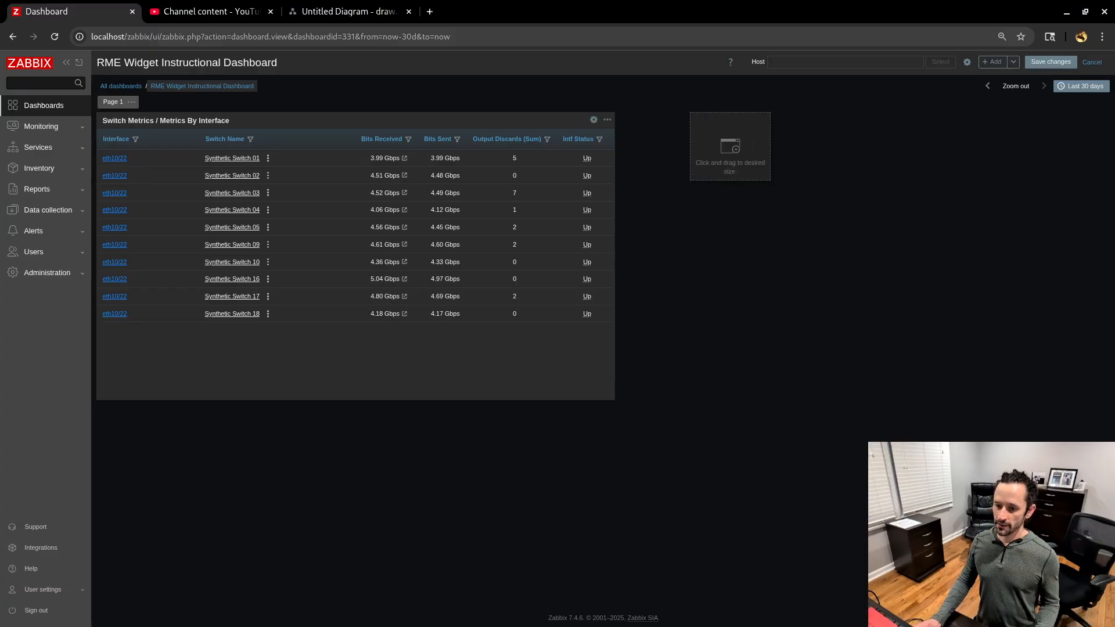
click(594, 120)
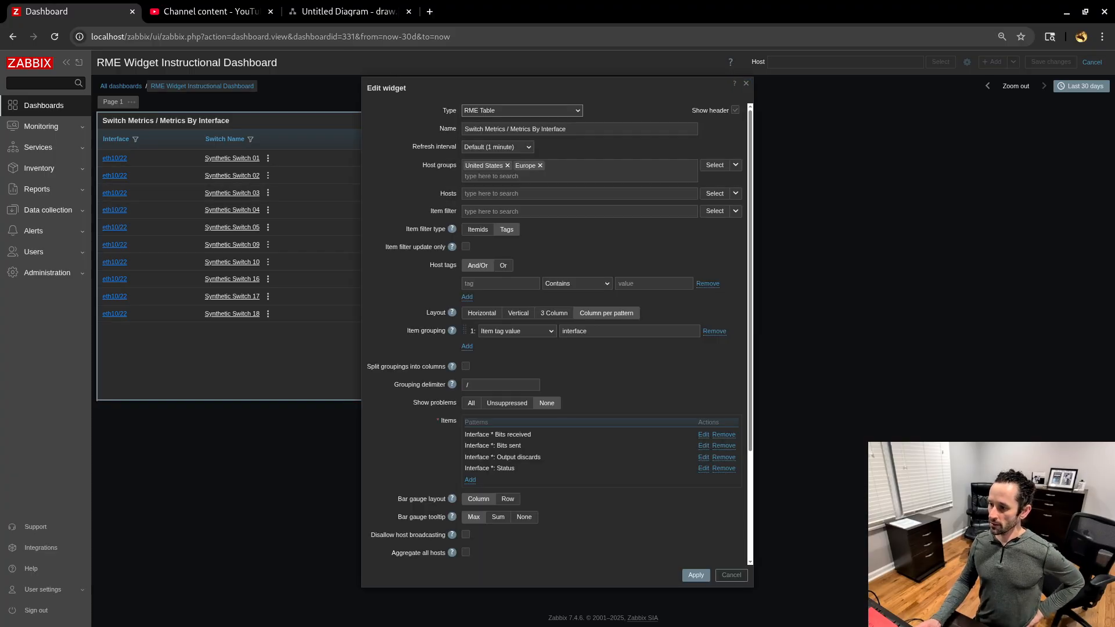
scroll(557, 334, down, 3)
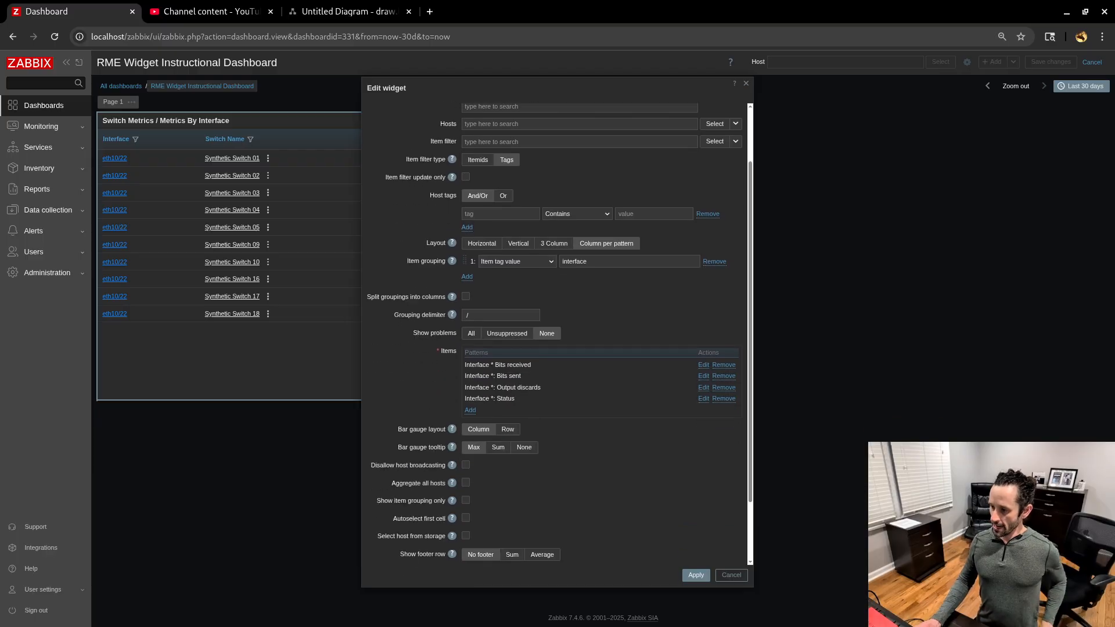
scroll(557, 333, up, 3)
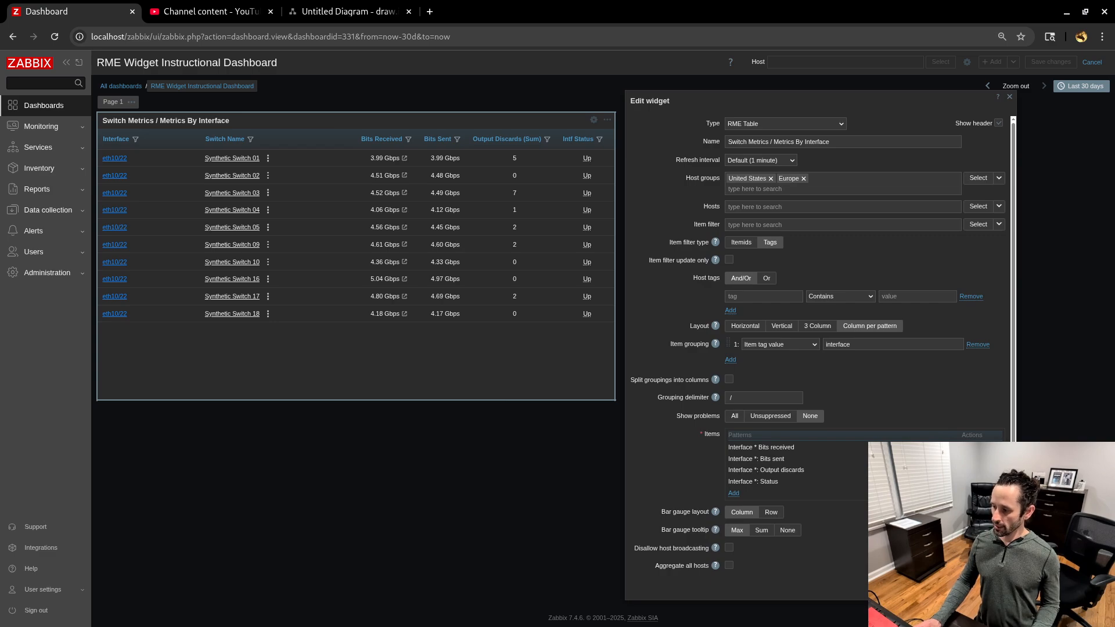
Set the Bits Received column to display as Bar with a minimum of 0 and update the column
click(967, 447)
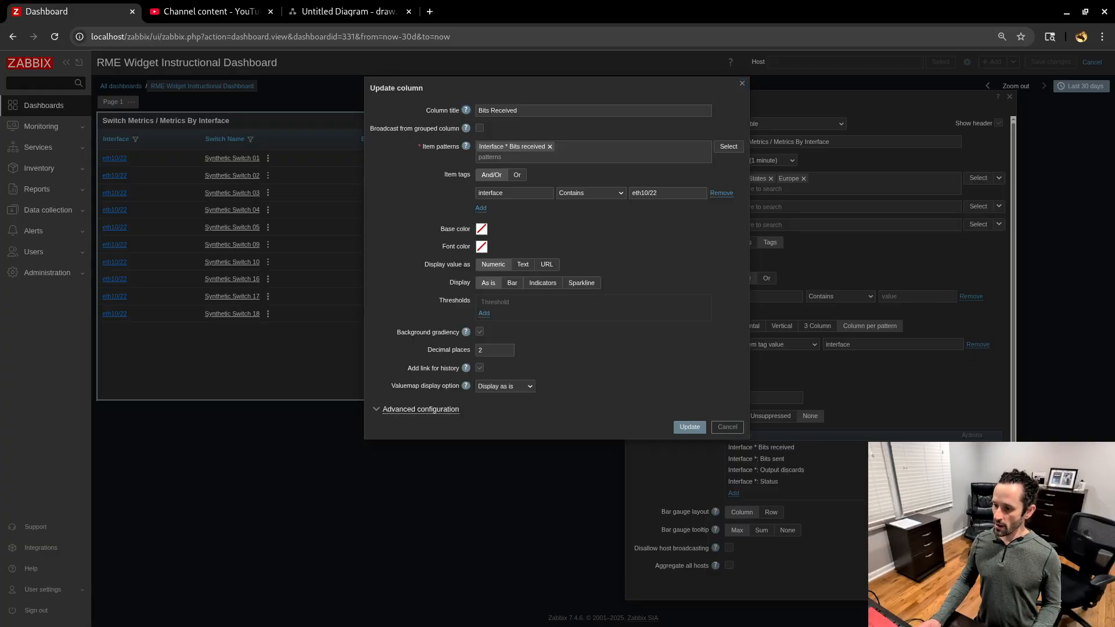
drag(449, 283, 470, 283)
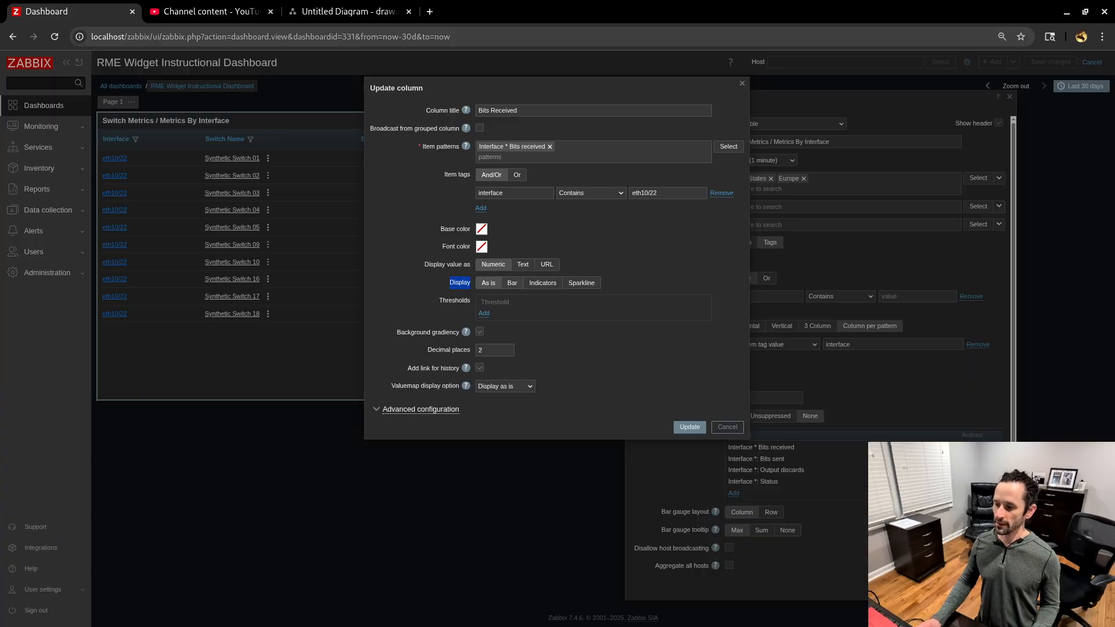
click(512, 283)
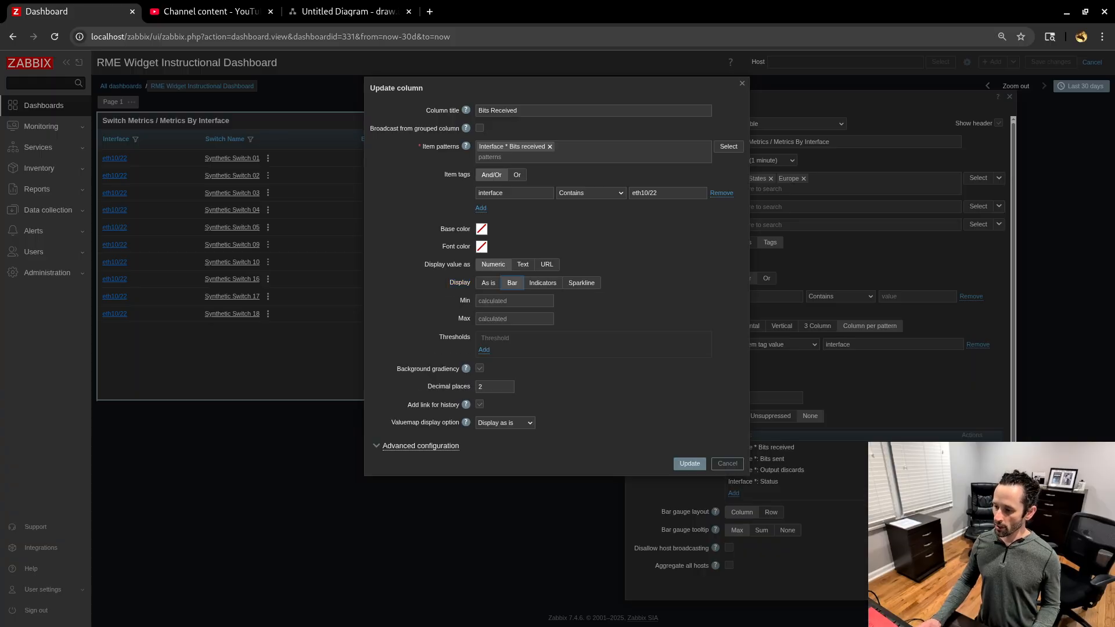
click(513, 301)
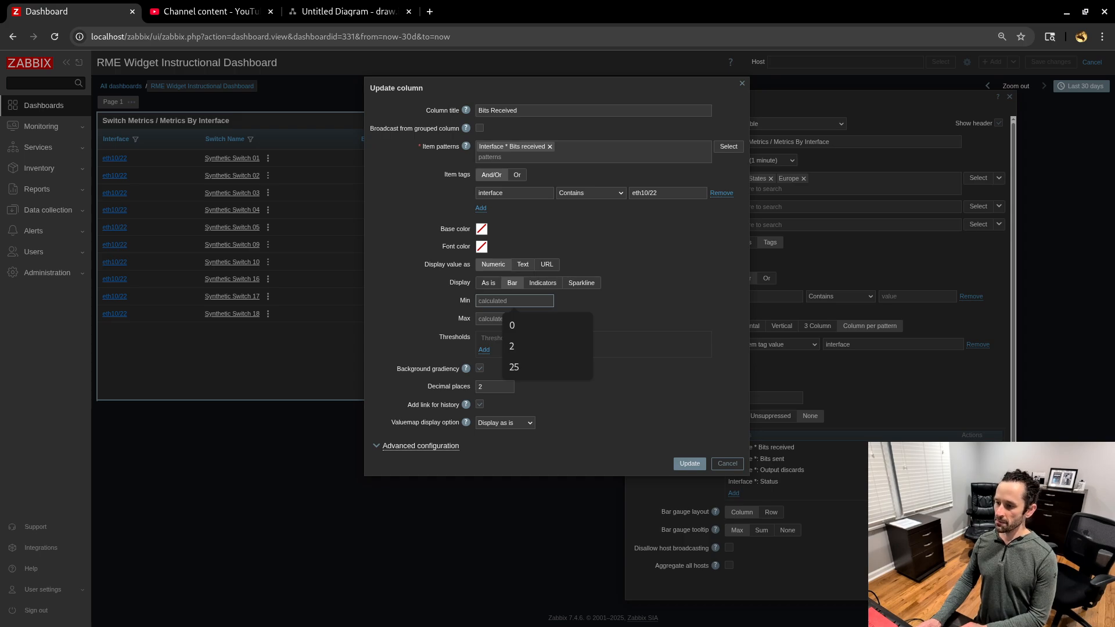
text(0)
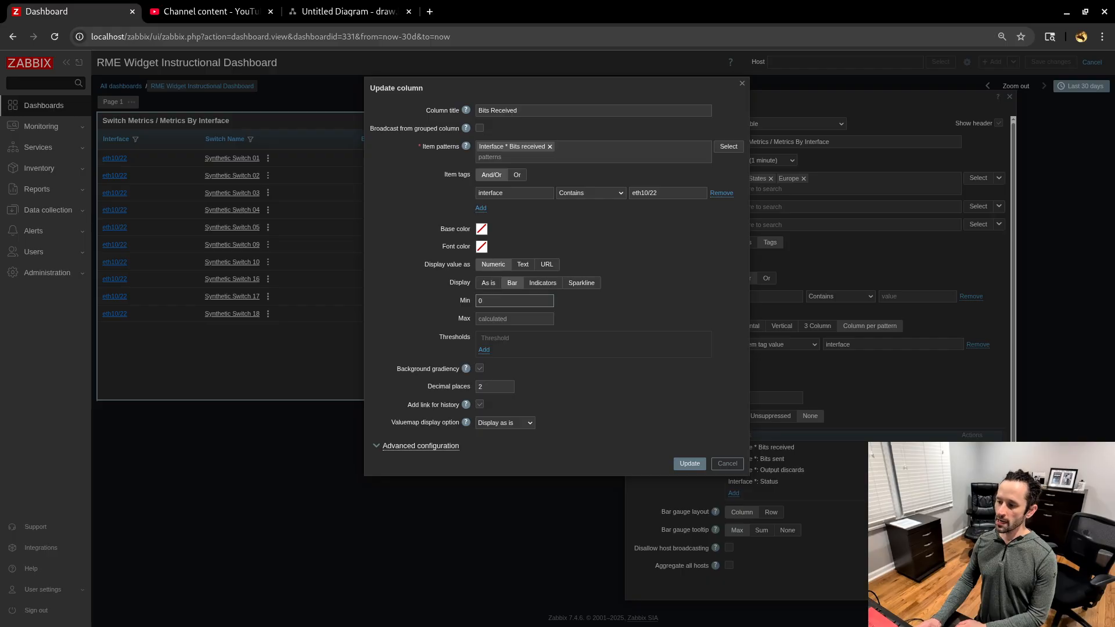
key(Return)
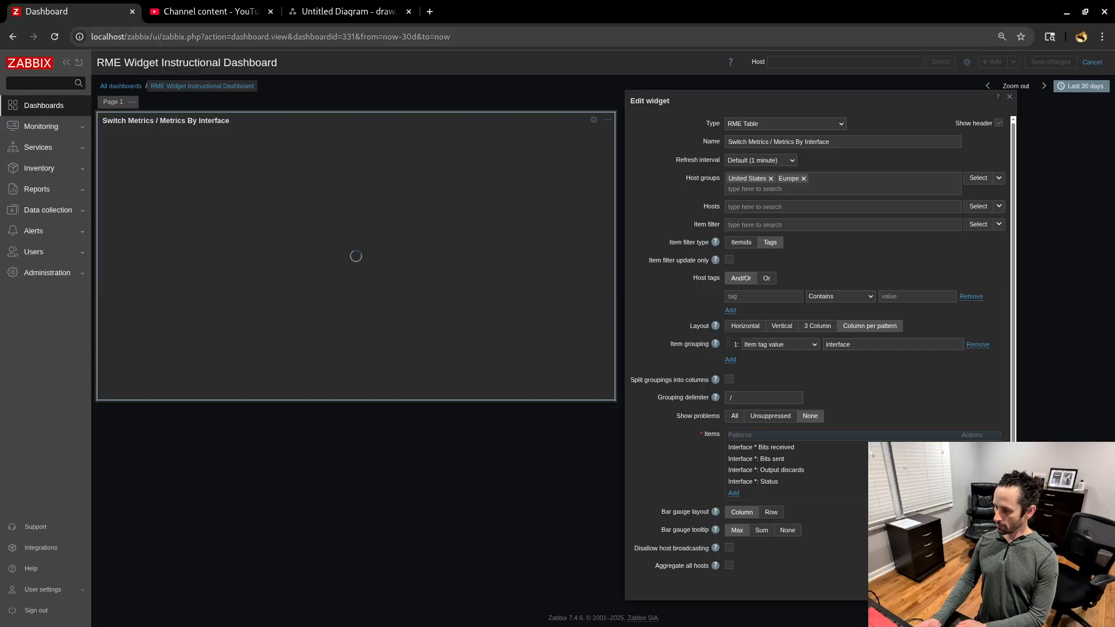
Change the Bits Sent column's display to Bar with a minimum of 0 and apply the column update
click(967, 458)
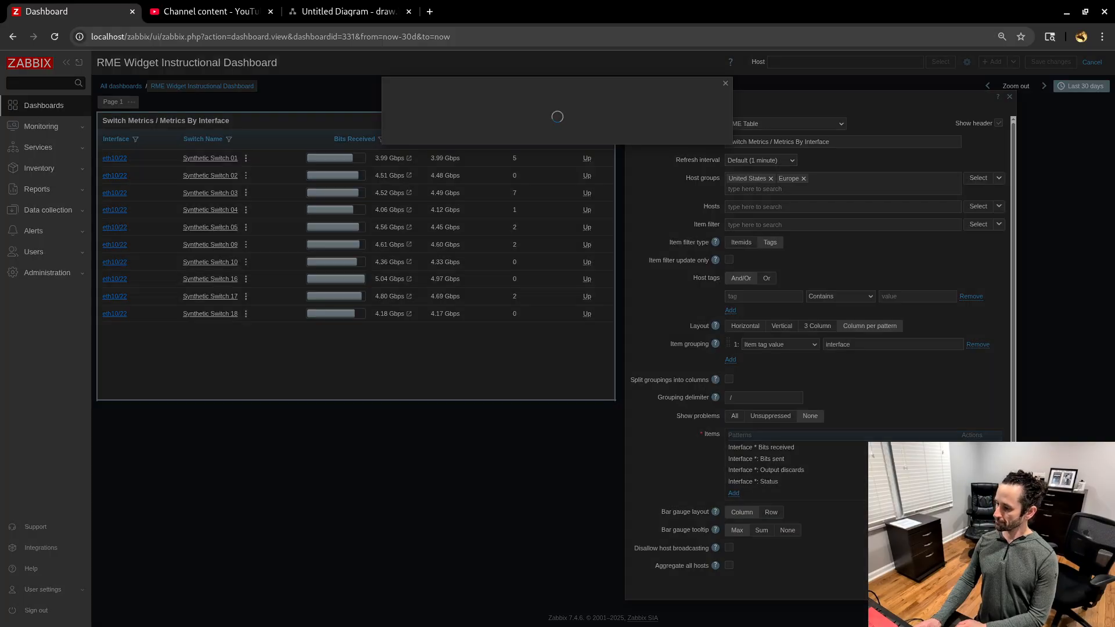
click(512, 282)
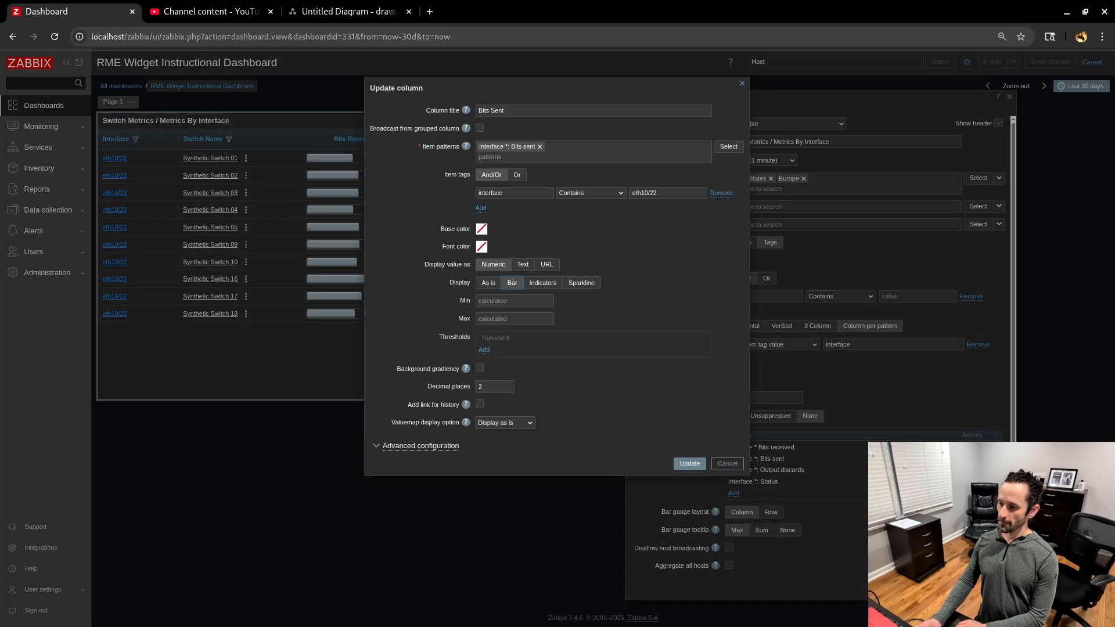
click(514, 300)
text(0)
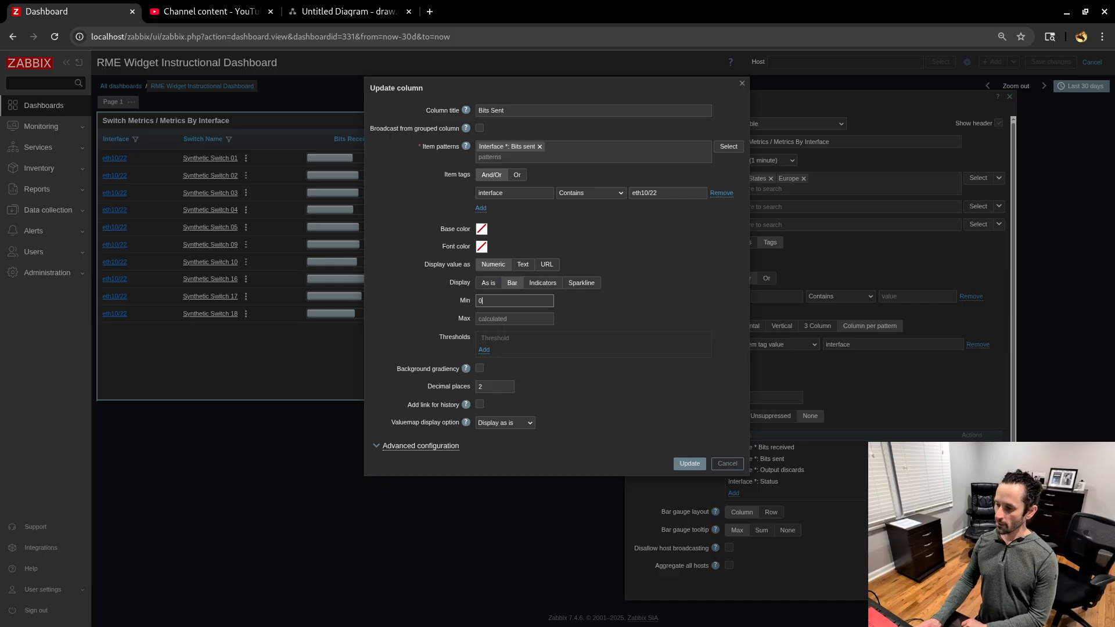
click(689, 464)
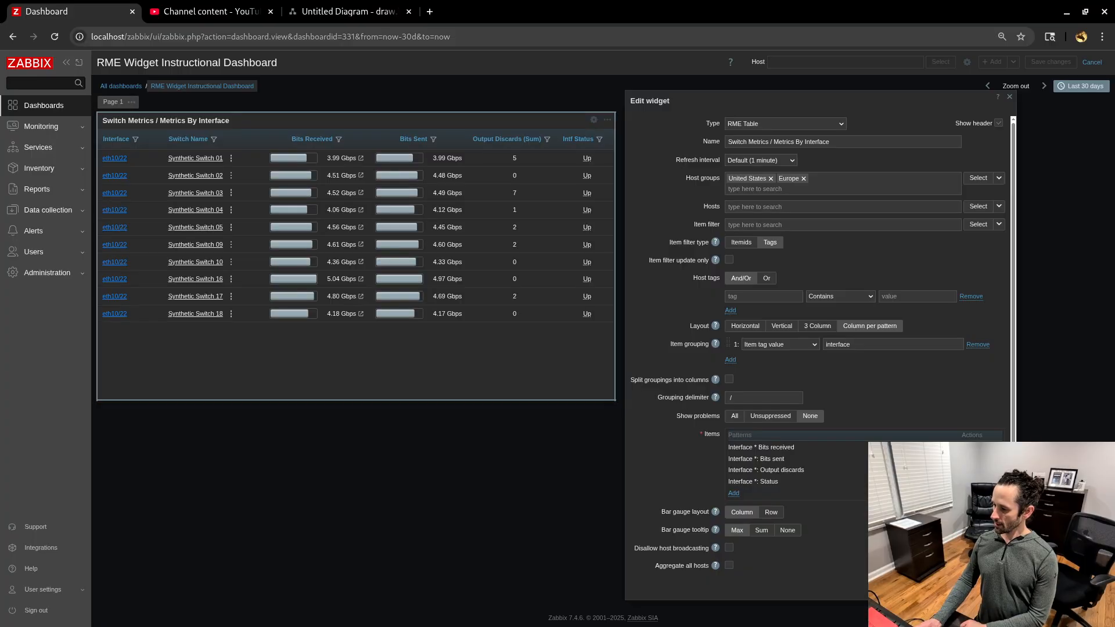
Make the Output Discards (Sum) column display as Bar with a minimum of 0 and update it
click(967, 470)
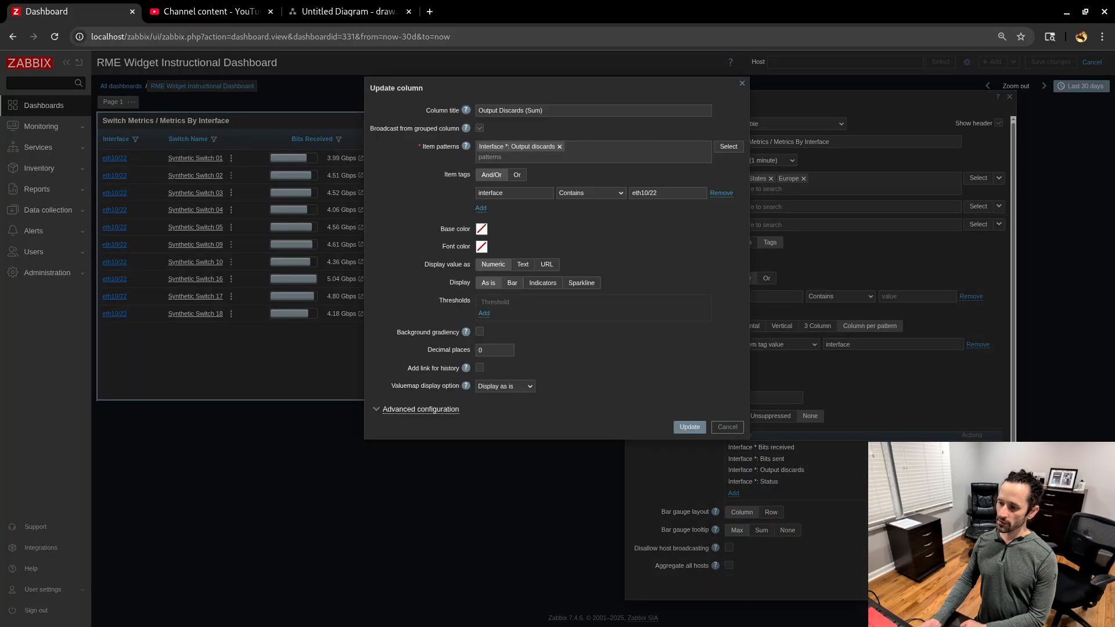
click(510, 283)
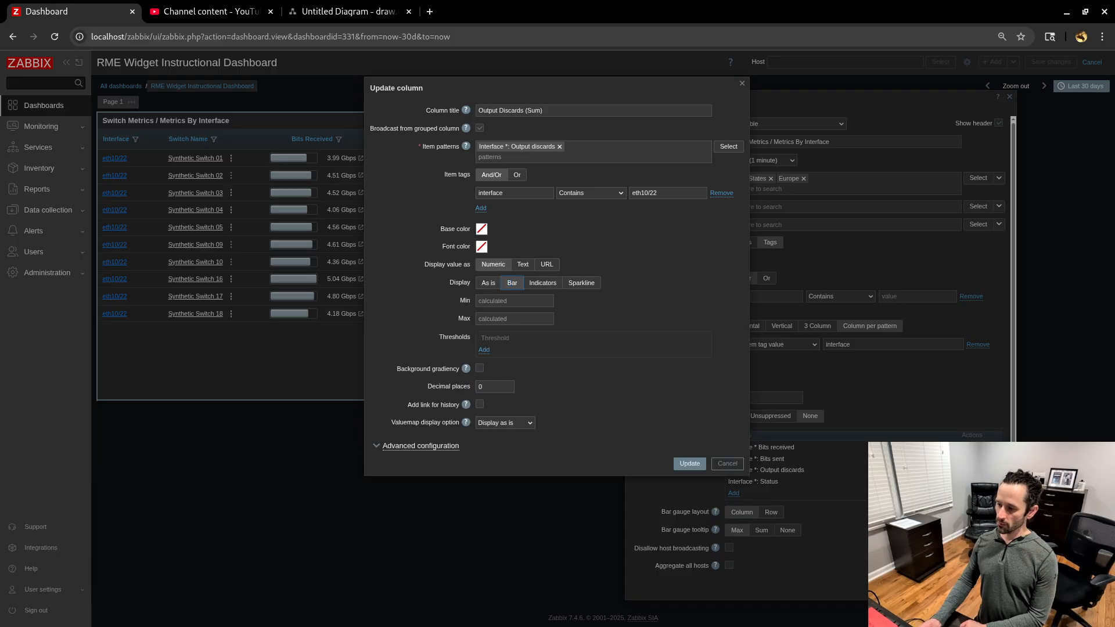
click(514, 300)
text(0)
click(690, 463)
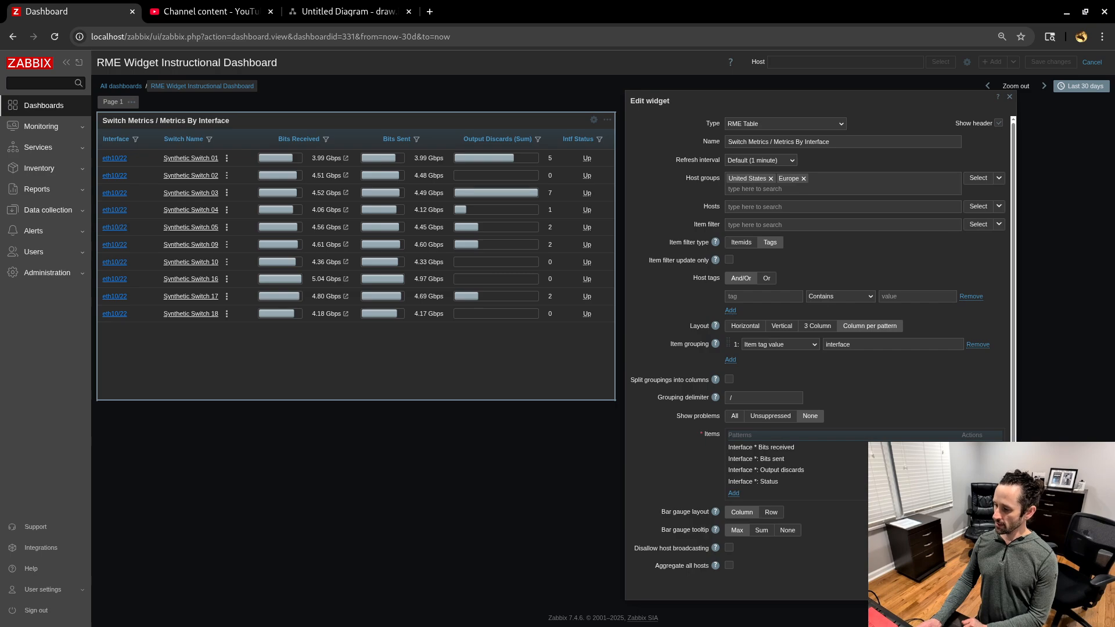
Open the Interface *: Status item column and set its valuemap display option to Display as is
click(966, 481)
click(505, 386)
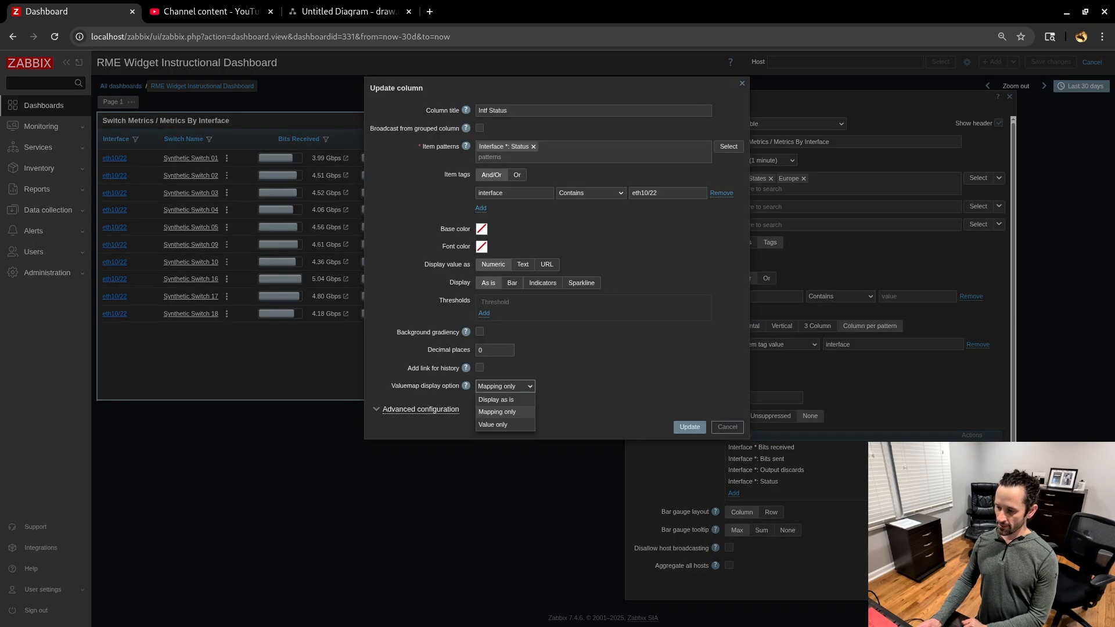
click(504, 400)
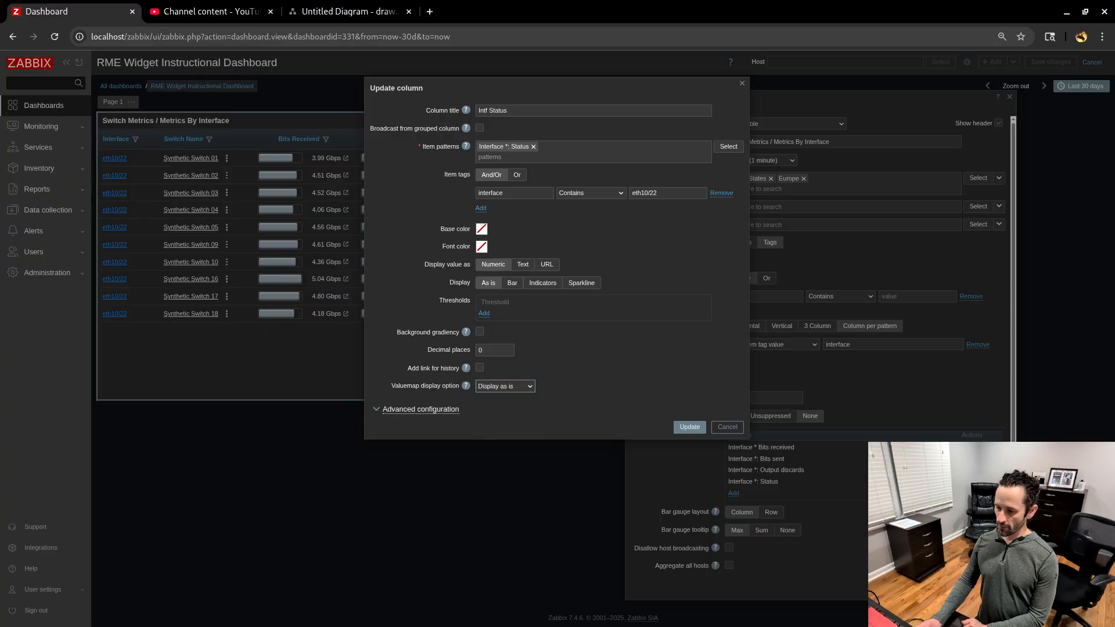
drag(395, 386, 459, 386)
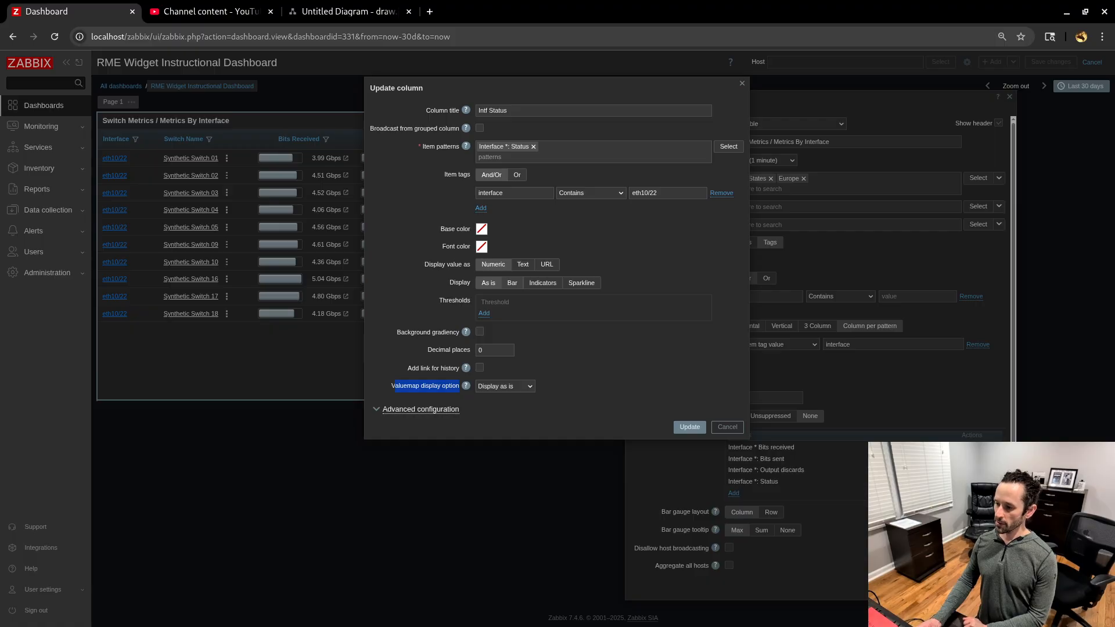
Set the Intf Status column to display as Bar with minimum 0 and maximum 1, and update the column
click(511, 283)
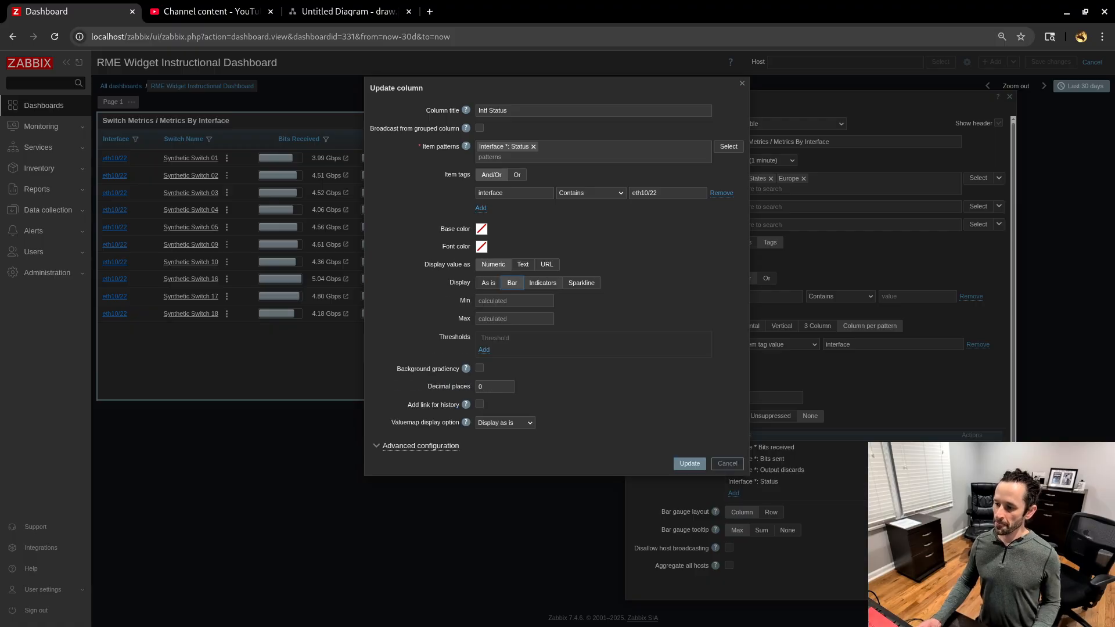
key(Tab)
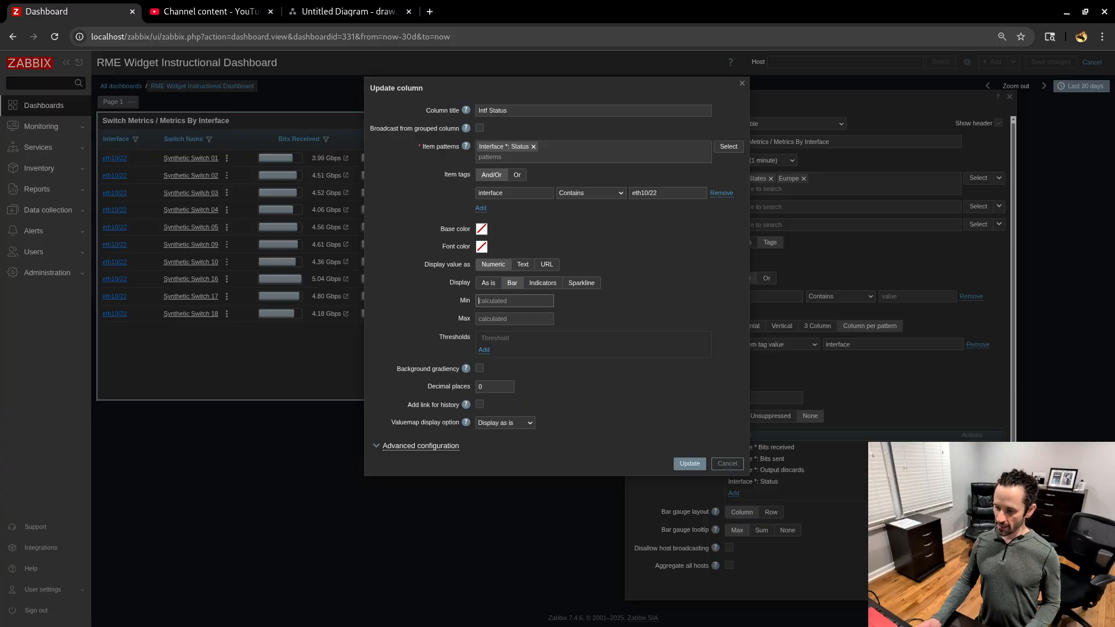
text(0)
key(Tab)
text(1)
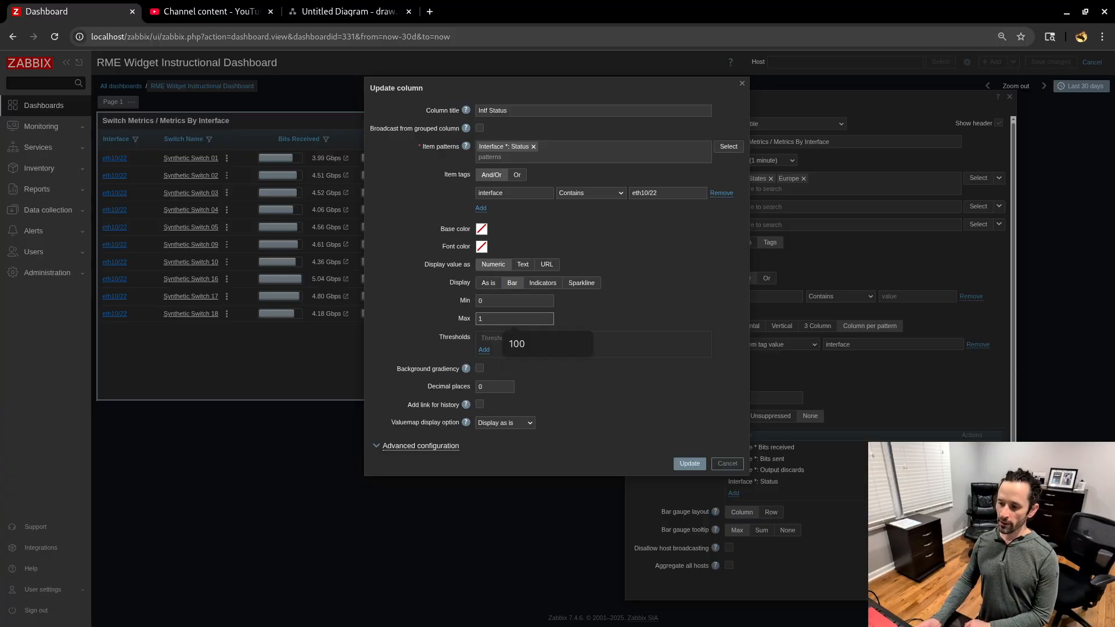
key(Tab)
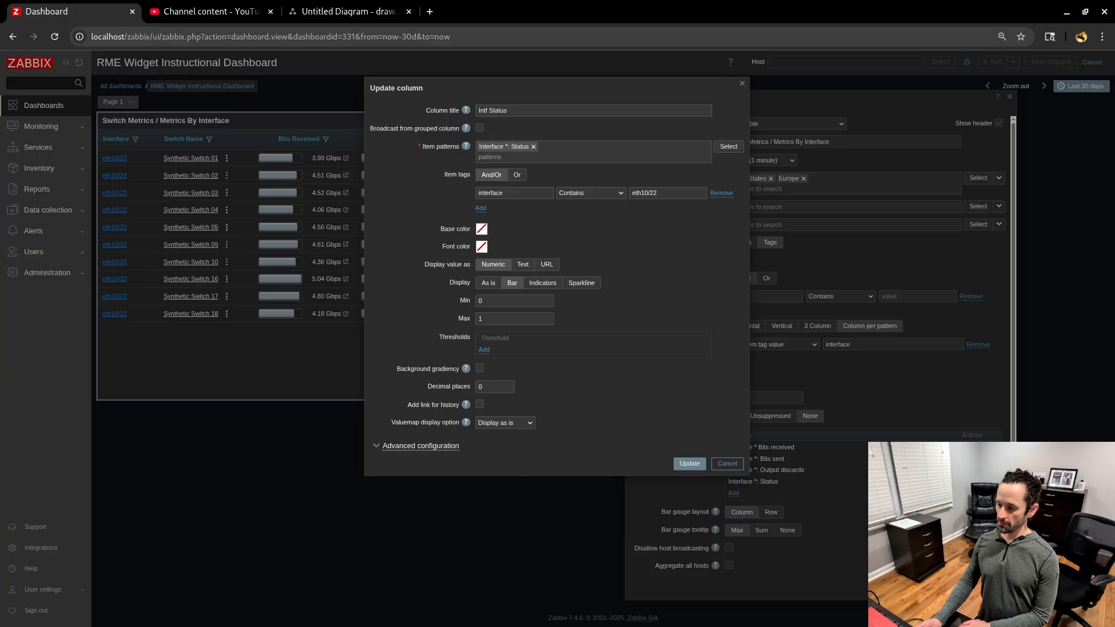
click(690, 463)
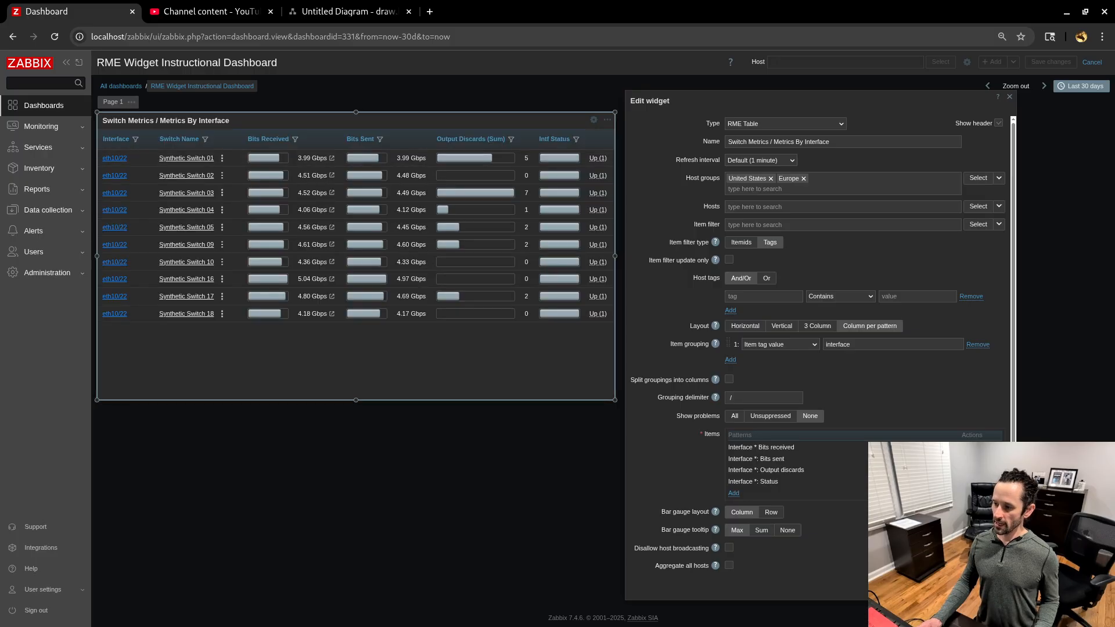
Examine the bar tooltips in the table preview and the widget's Bar gauge layout and Bar gauge tooltip settings
mouse_move(562, 170)
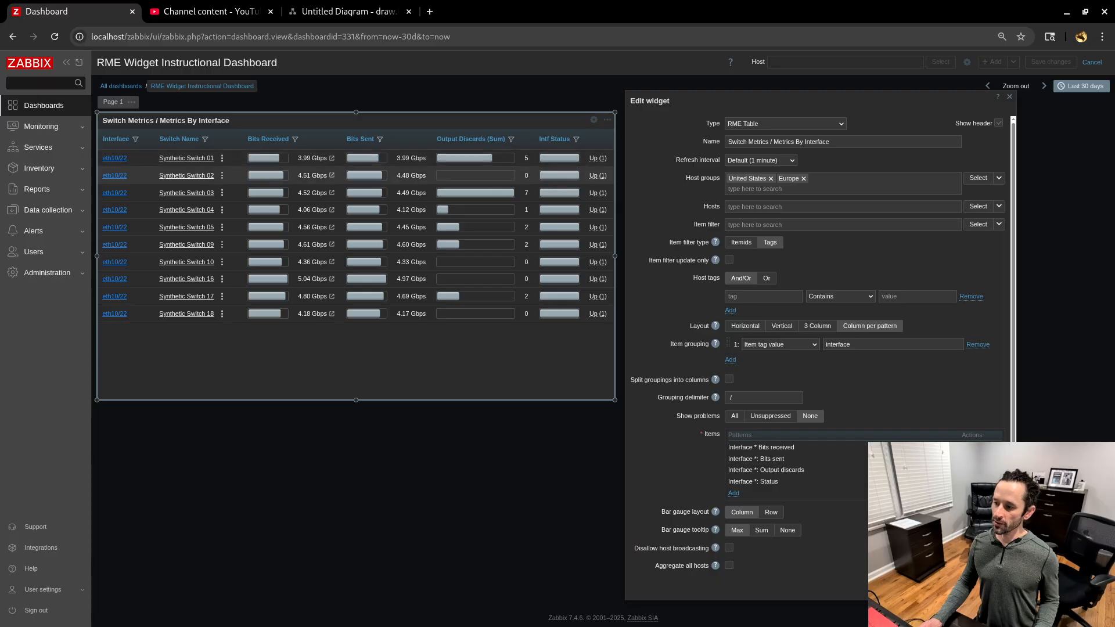
mouse_move(488, 193)
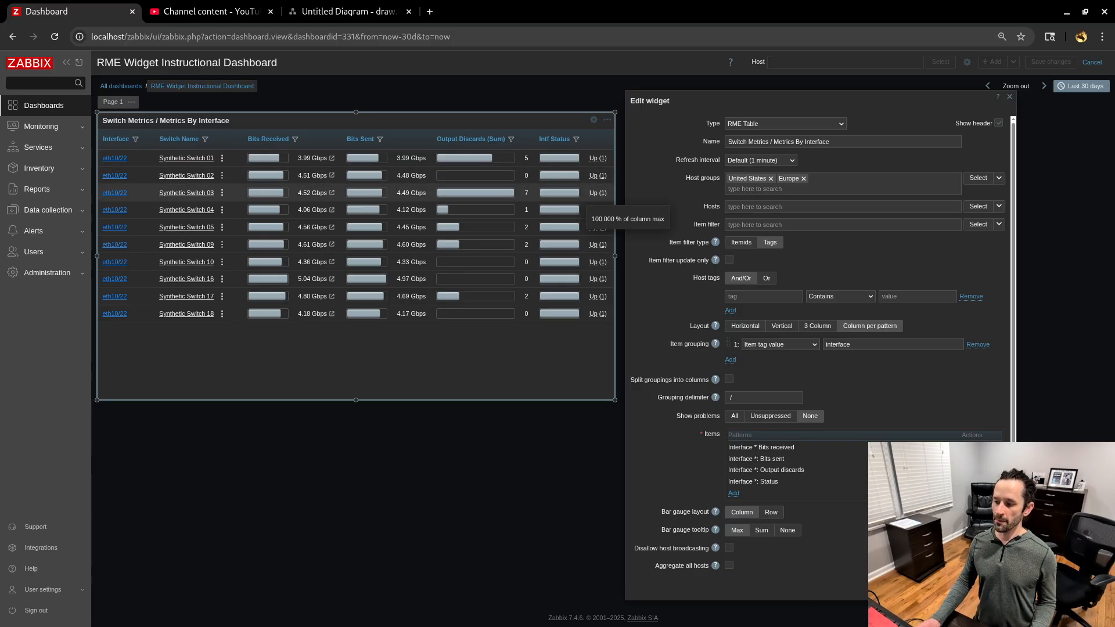
scroll(819, 342, down, 1)
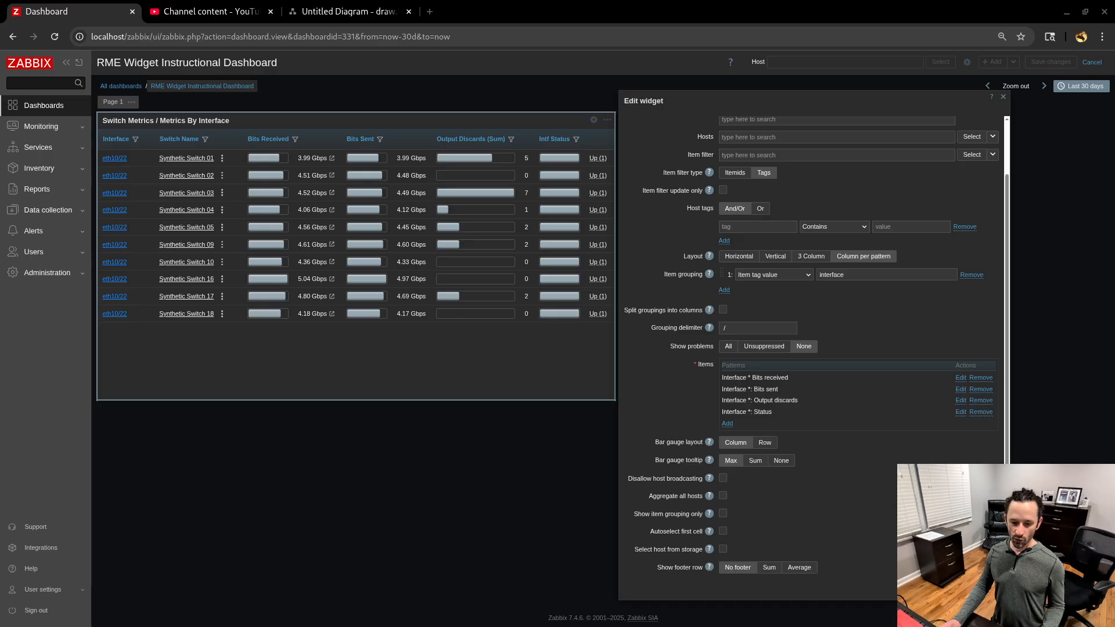
drag(721, 378, 773, 411)
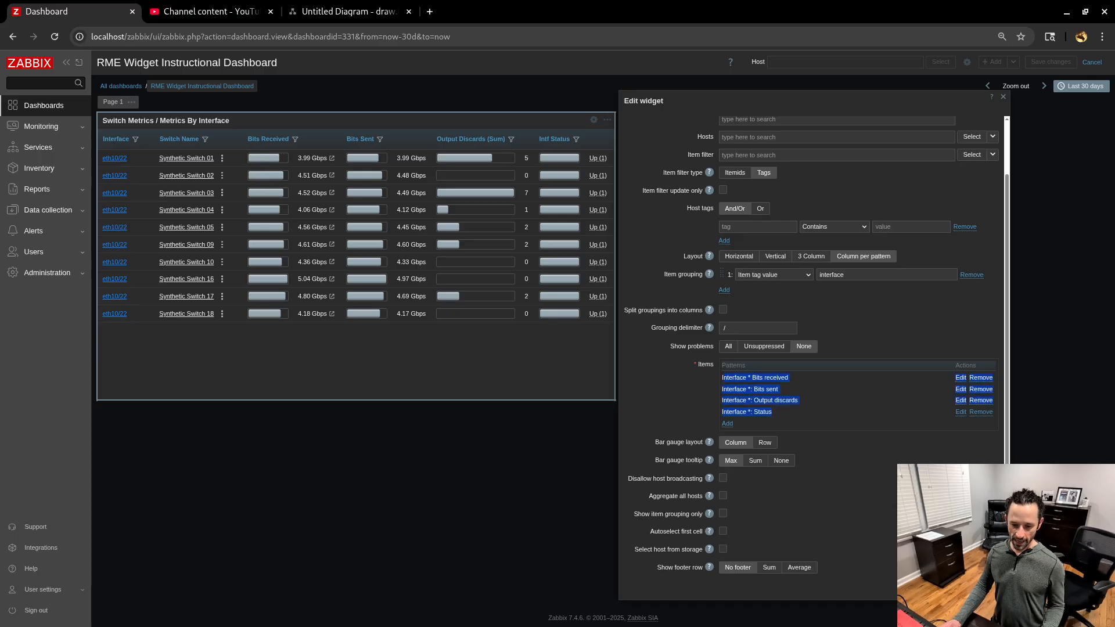
drag(654, 442, 702, 460)
click(685, 462)
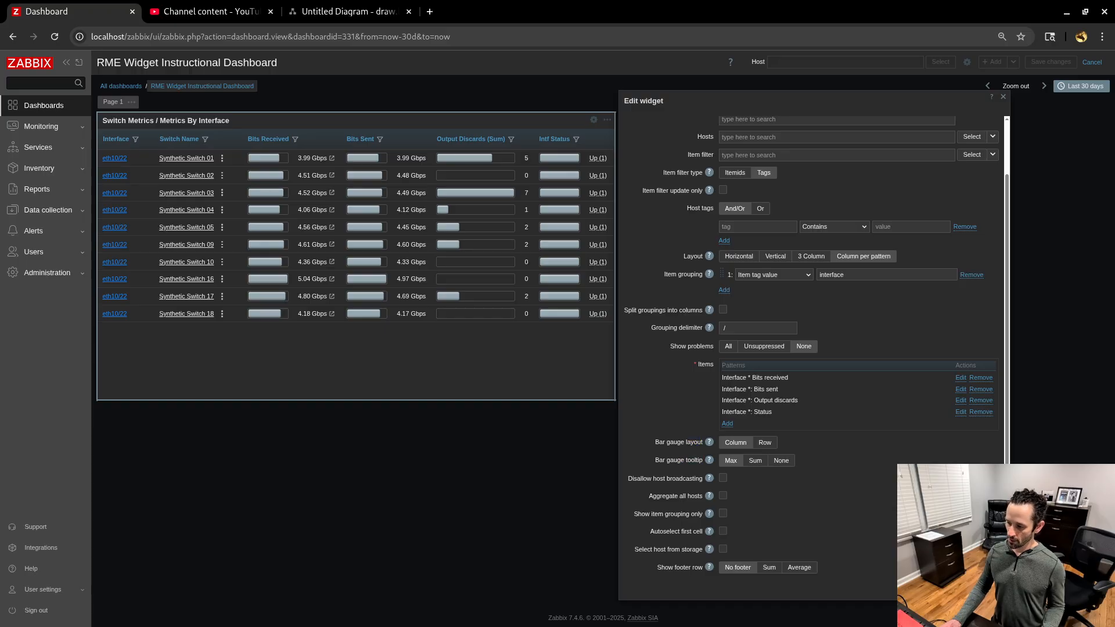
drag(654, 442, 703, 443)
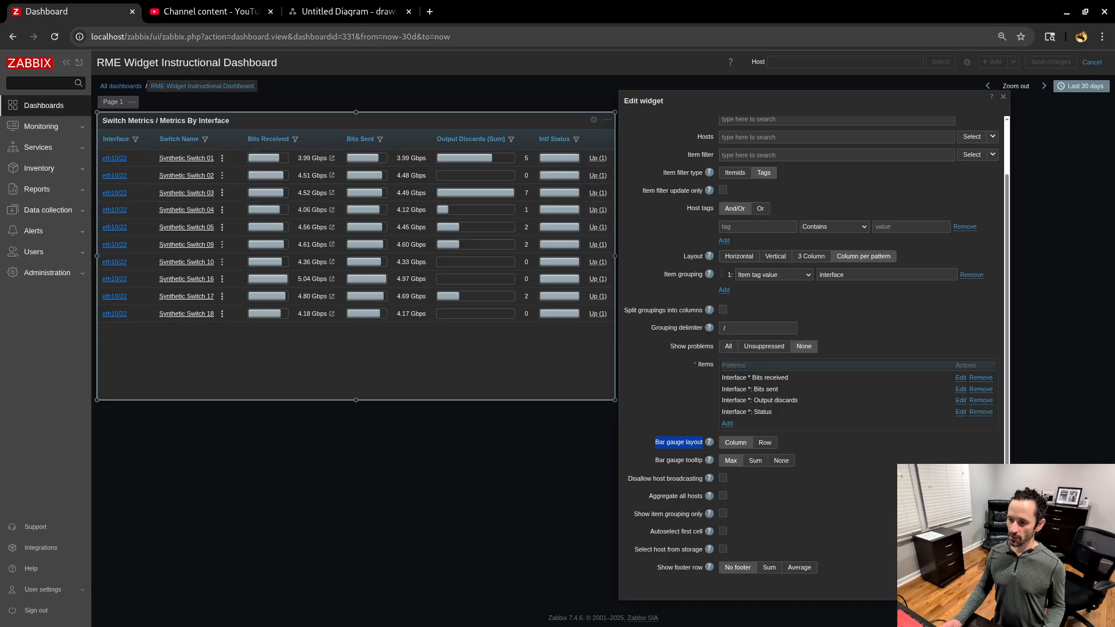
Sort the table preview by Bits Sent in descending order and check the tooltip of the first row's Bits Sent bar
drag(346, 139, 375, 139)
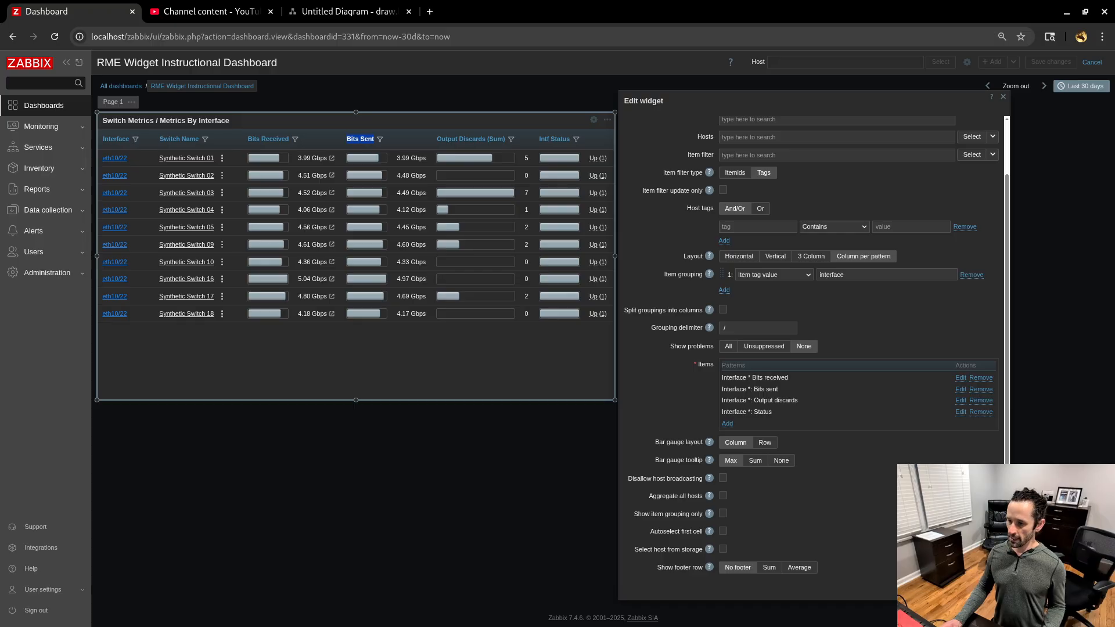
click(374, 175)
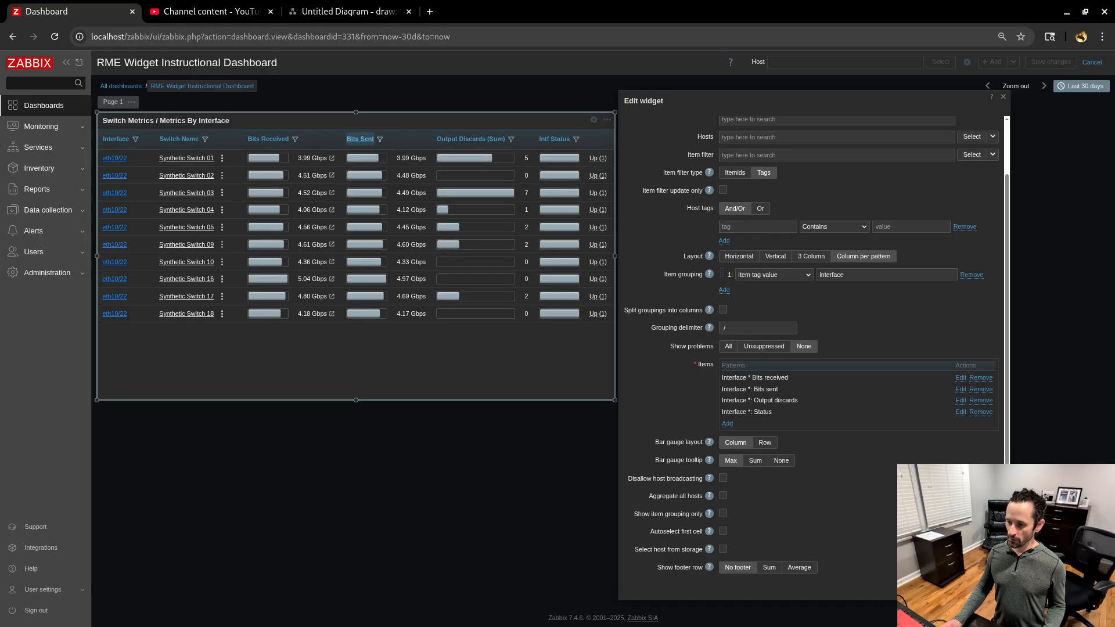
click(360, 139)
mouse_move(366, 158)
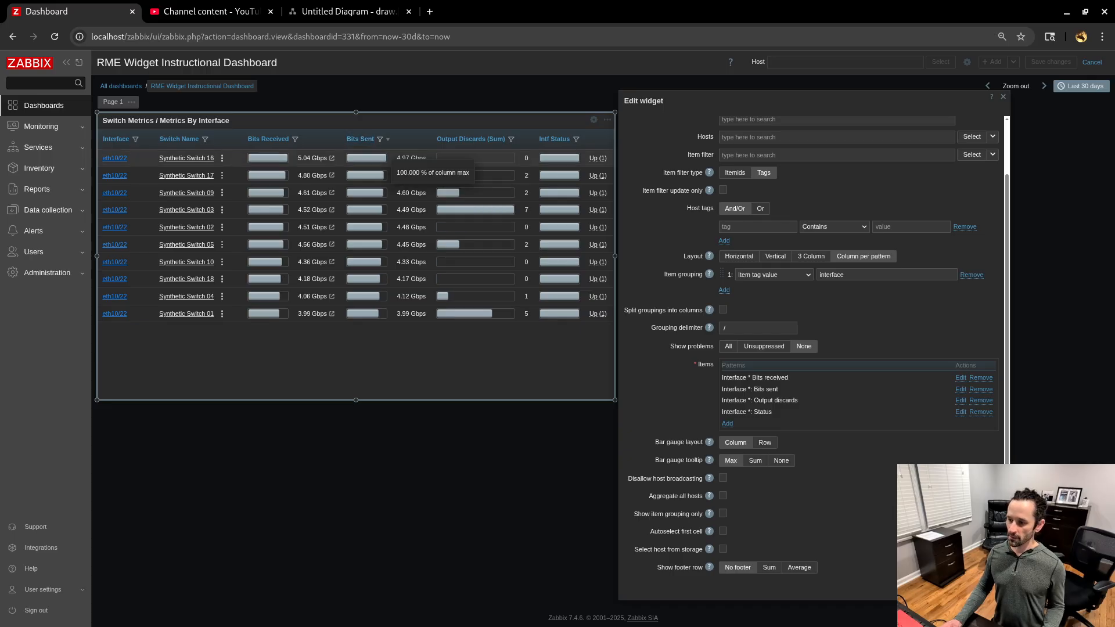
click(360, 139)
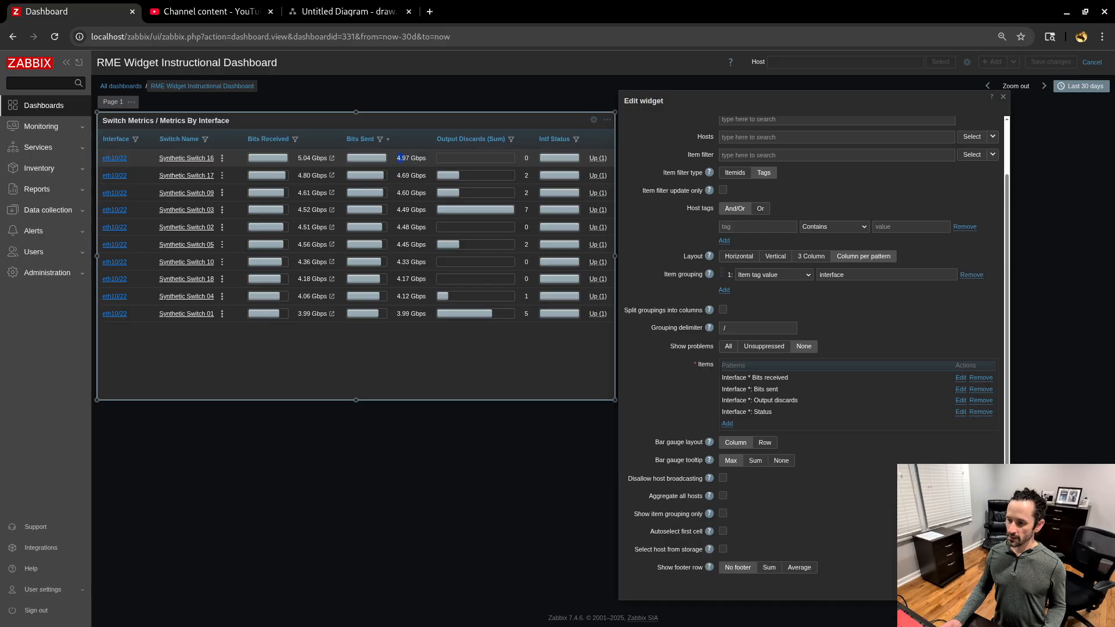
Examine the first row's Bits Sent value and bar, and review the Bar gauge layout and Bar gauge tooltip settings
mouse_move(422, 158)
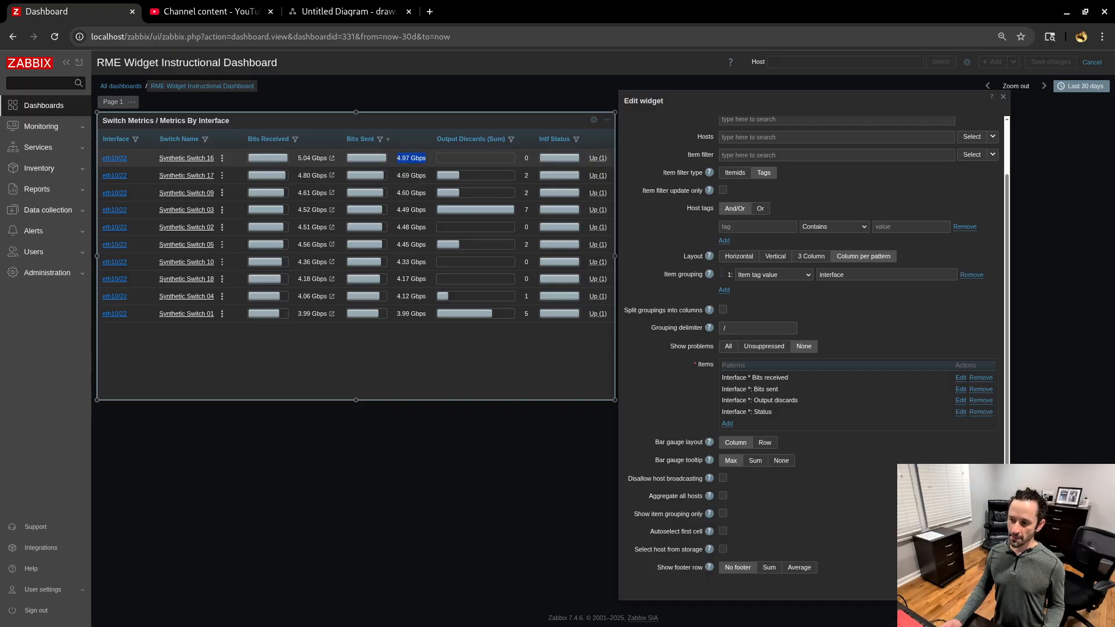
mouse_move(382, 158)
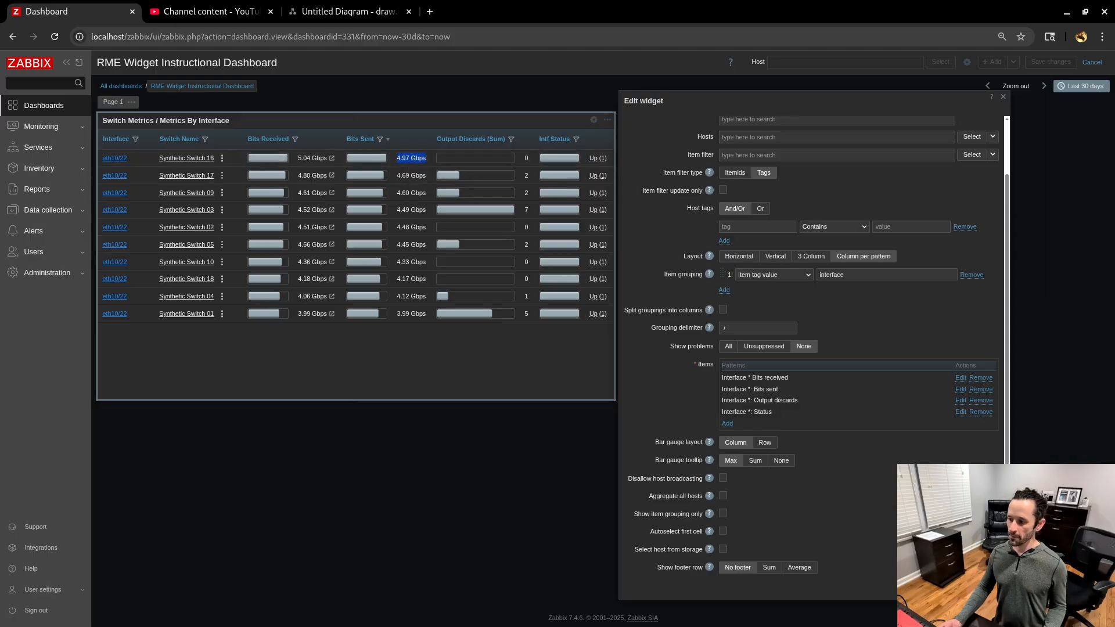
drag(656, 443, 701, 443)
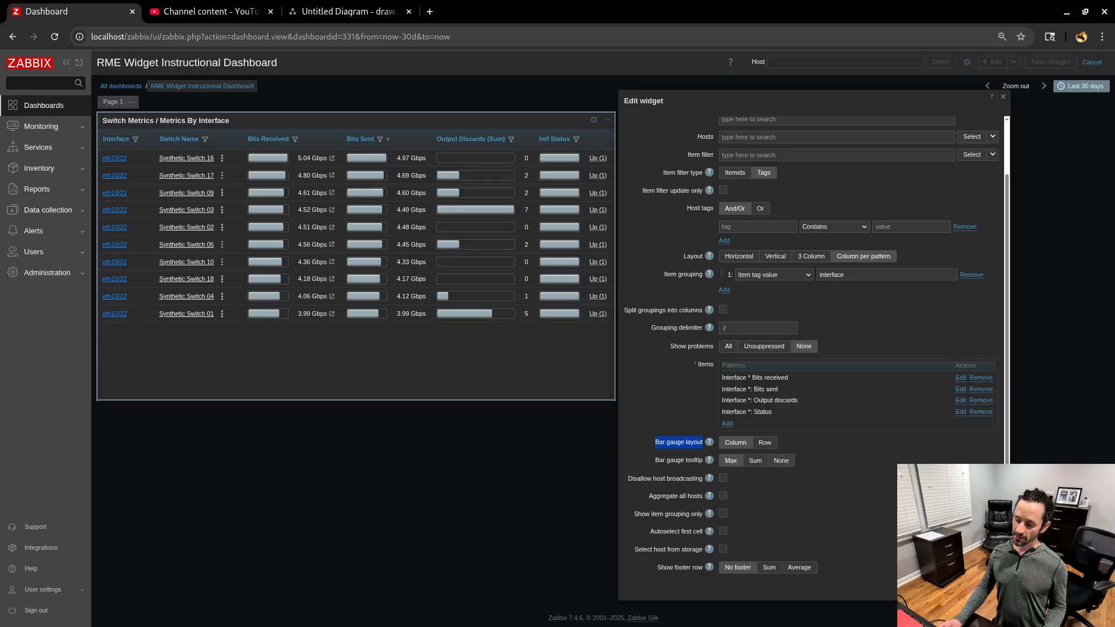
drag(655, 461, 790, 462)
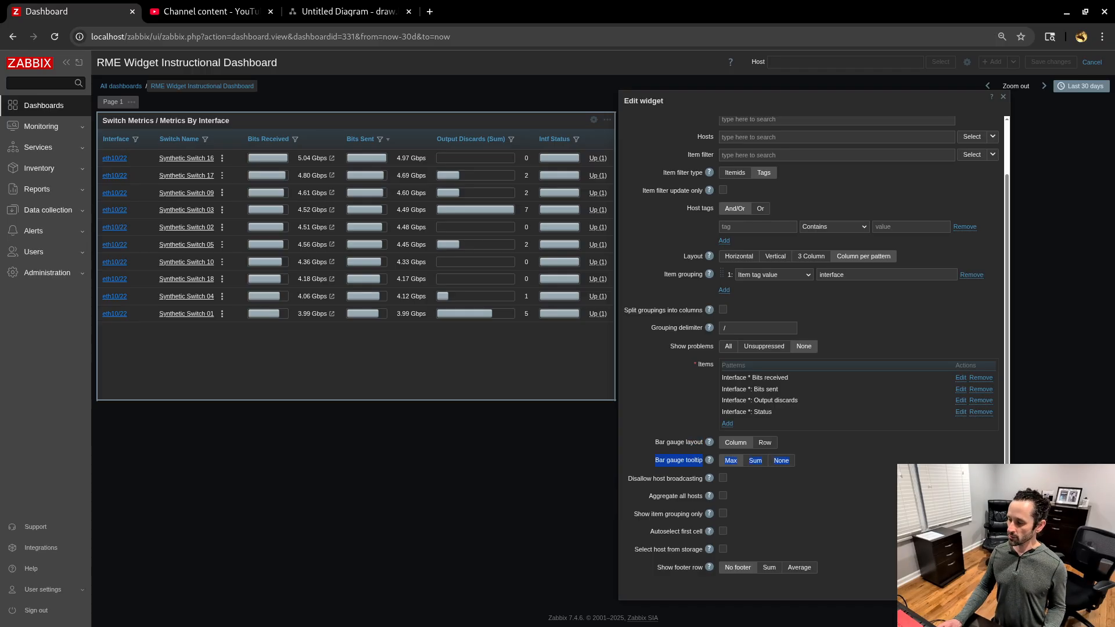
click(831, 464)
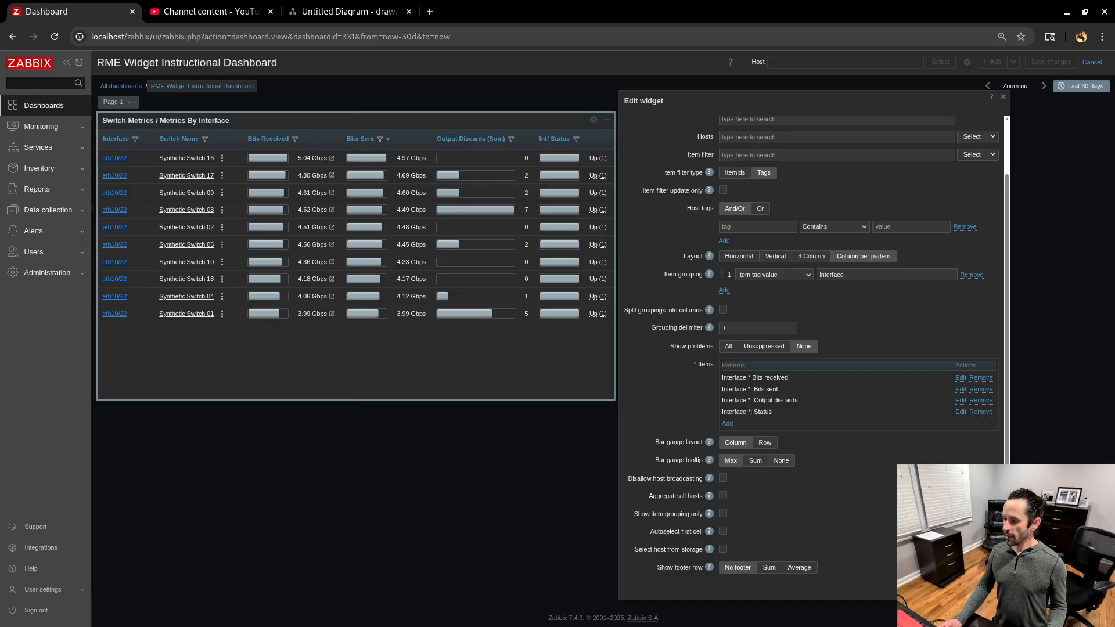
Set the Bar gauge tooltip to None and review the Output Discards (Sum) column in the table preview
click(780, 460)
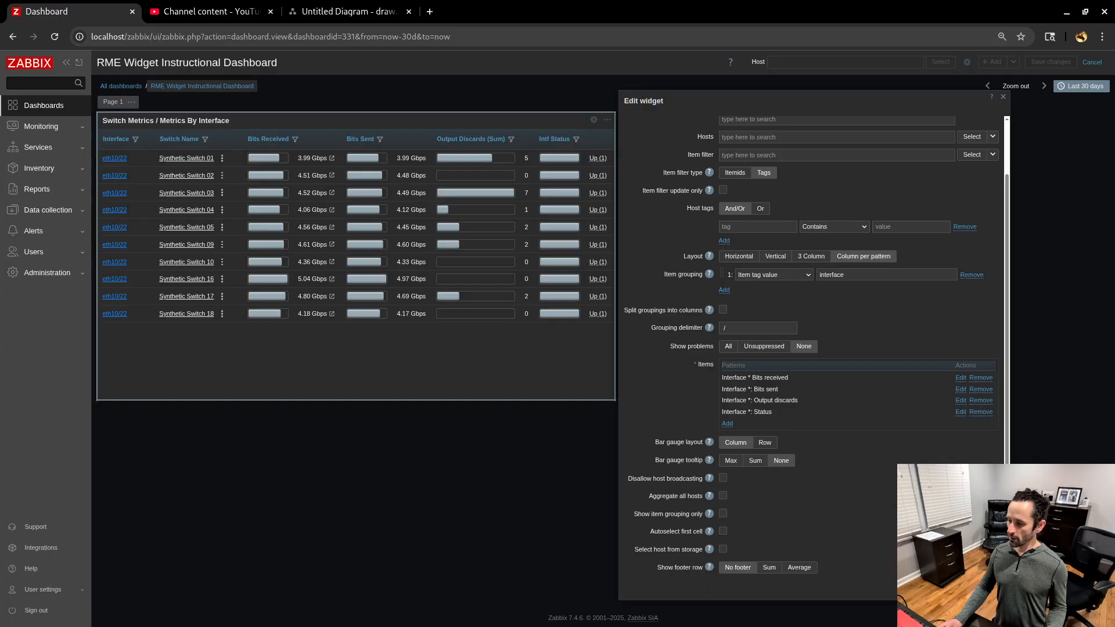
drag(655, 460, 695, 459)
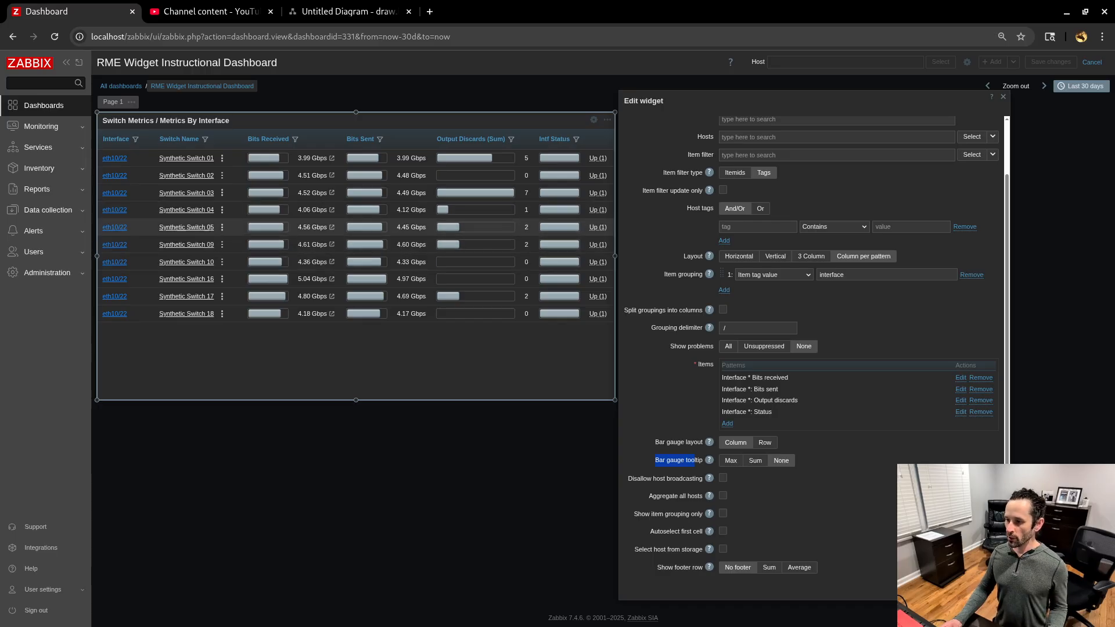
drag(437, 139, 505, 139)
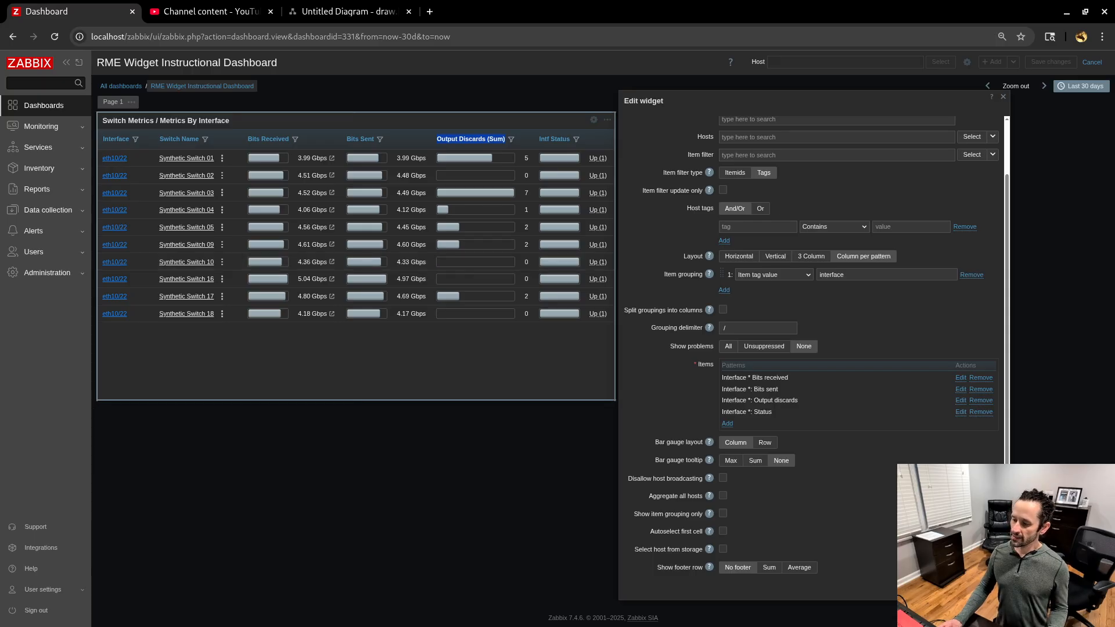
drag(655, 459, 702, 460)
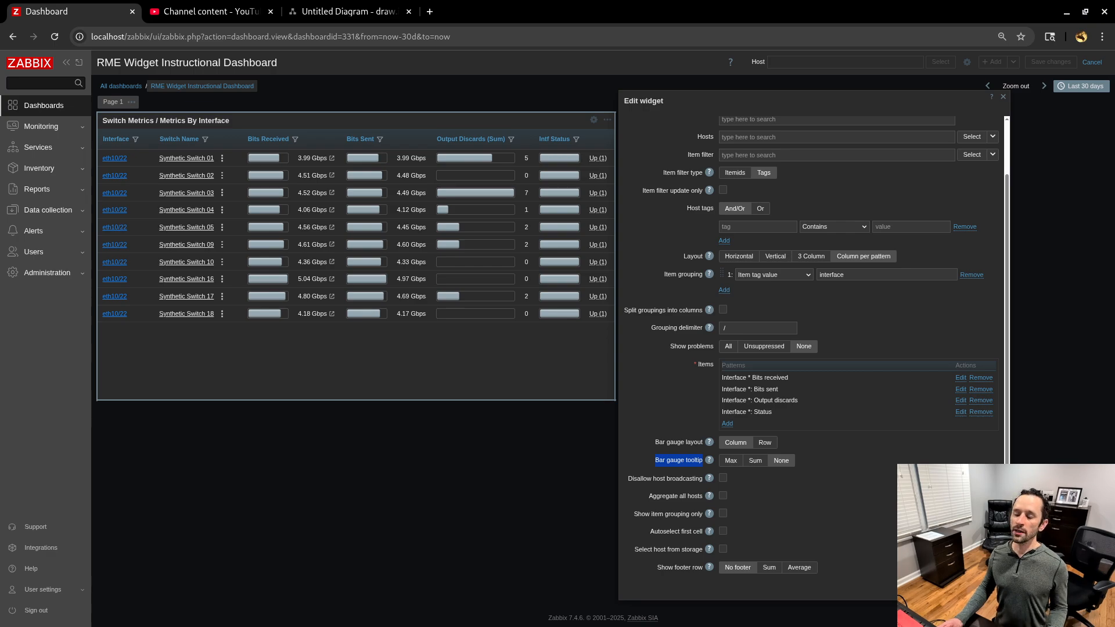
Set the Bar gauge tooltip to Max and sort the table preview by Bits Sent in descending order
click(730, 460)
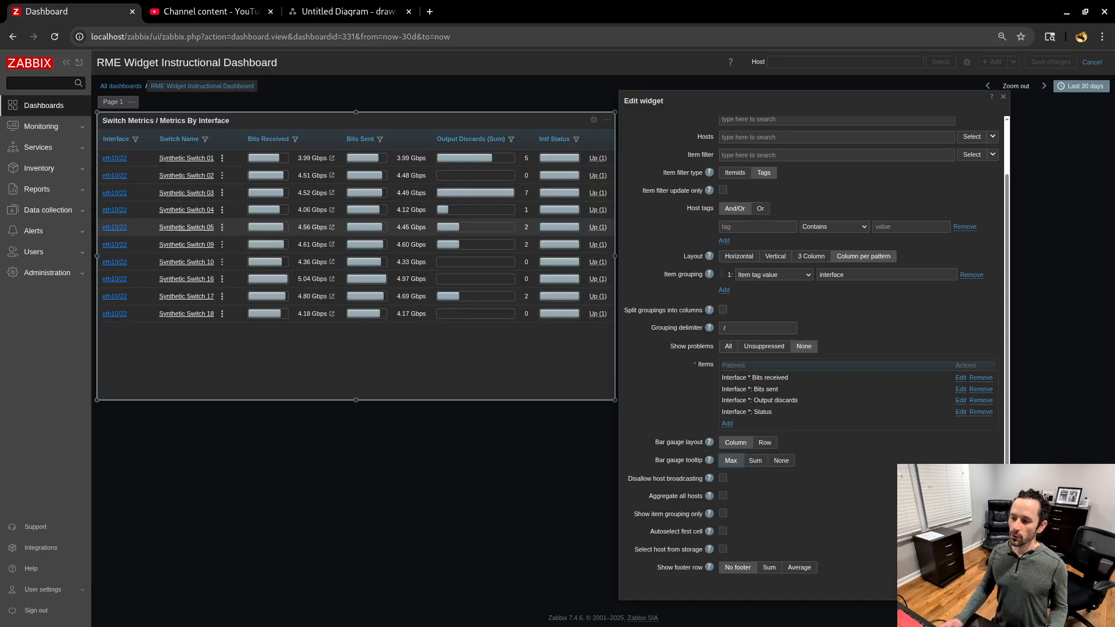
mouse_move(364, 159)
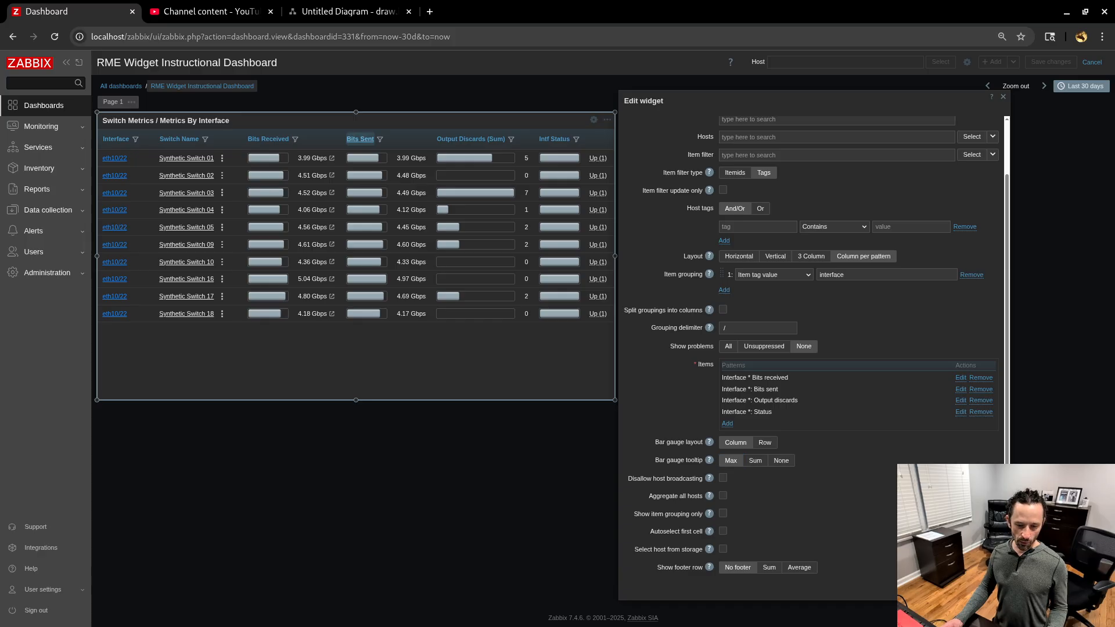
click(360, 139)
click(360, 139)
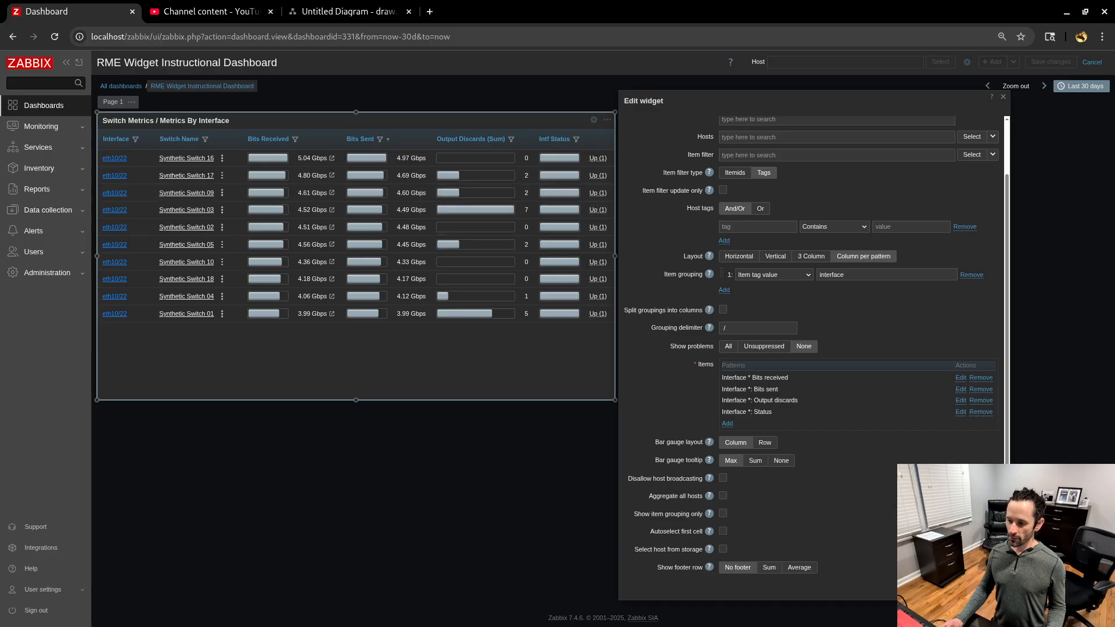
Compare the lowest and highest Bits Sent values and check the bar tooltips of several rows in that column
double_click(402, 314)
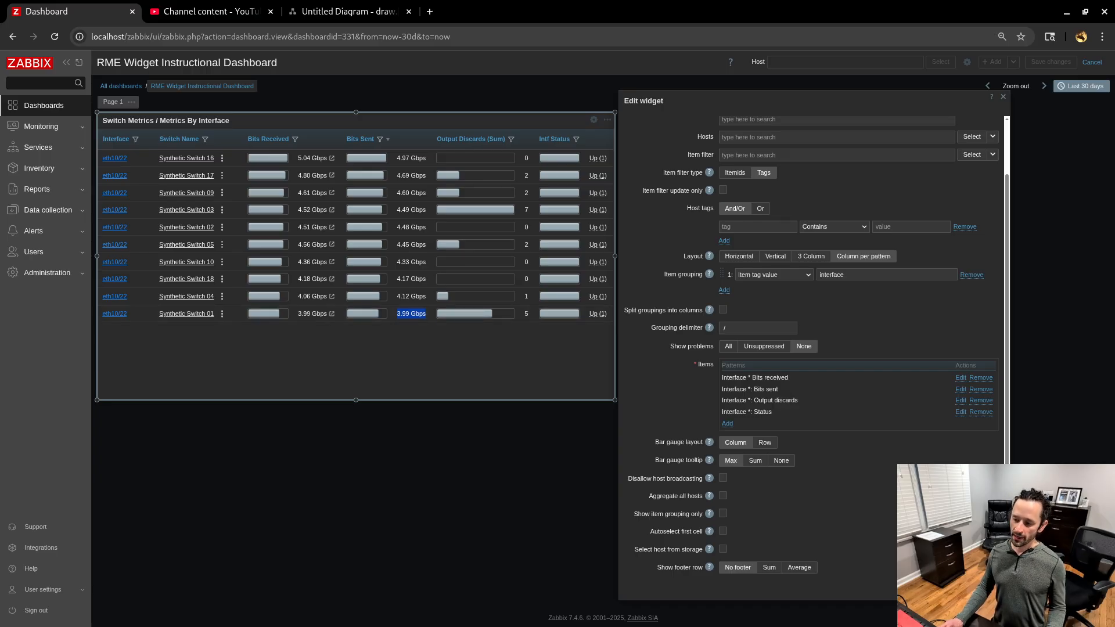
mouse_move(363, 314)
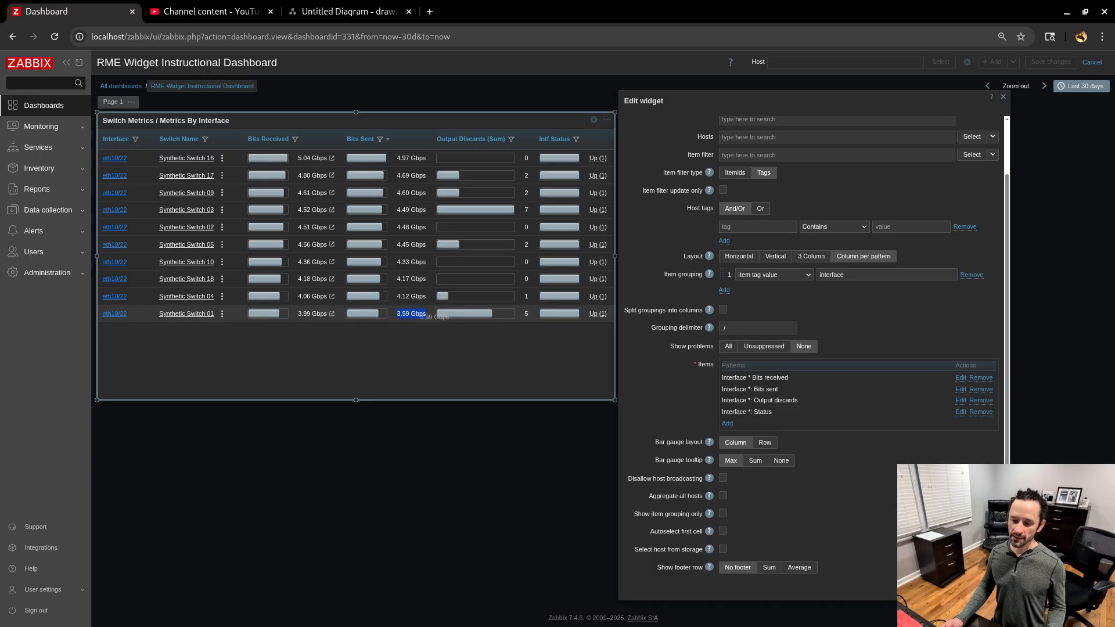
mouse_move(409, 314)
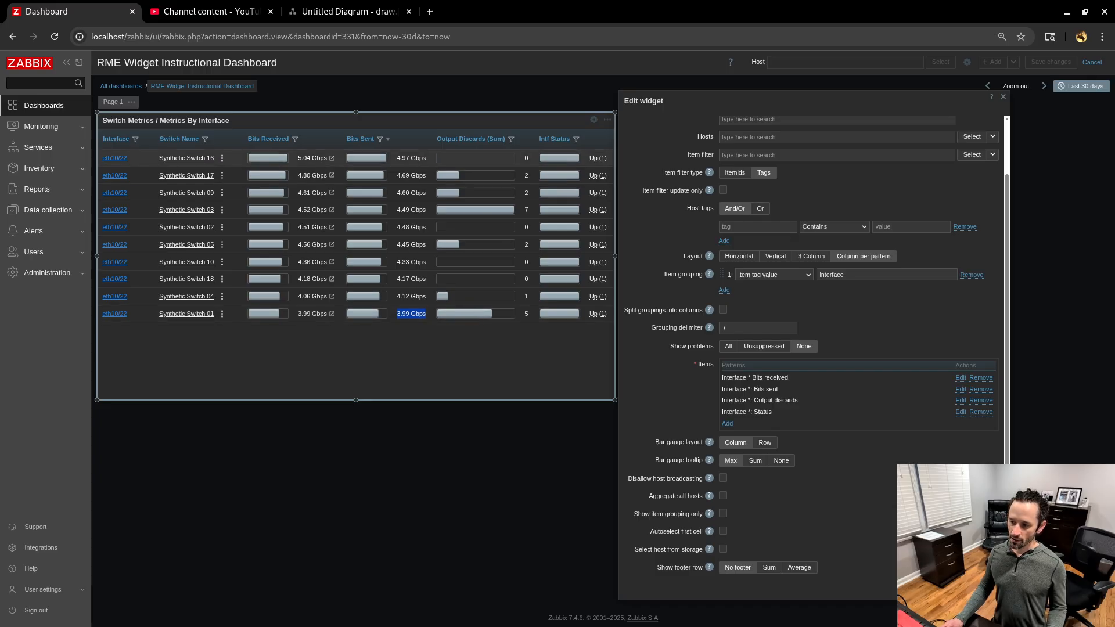
click(399, 158)
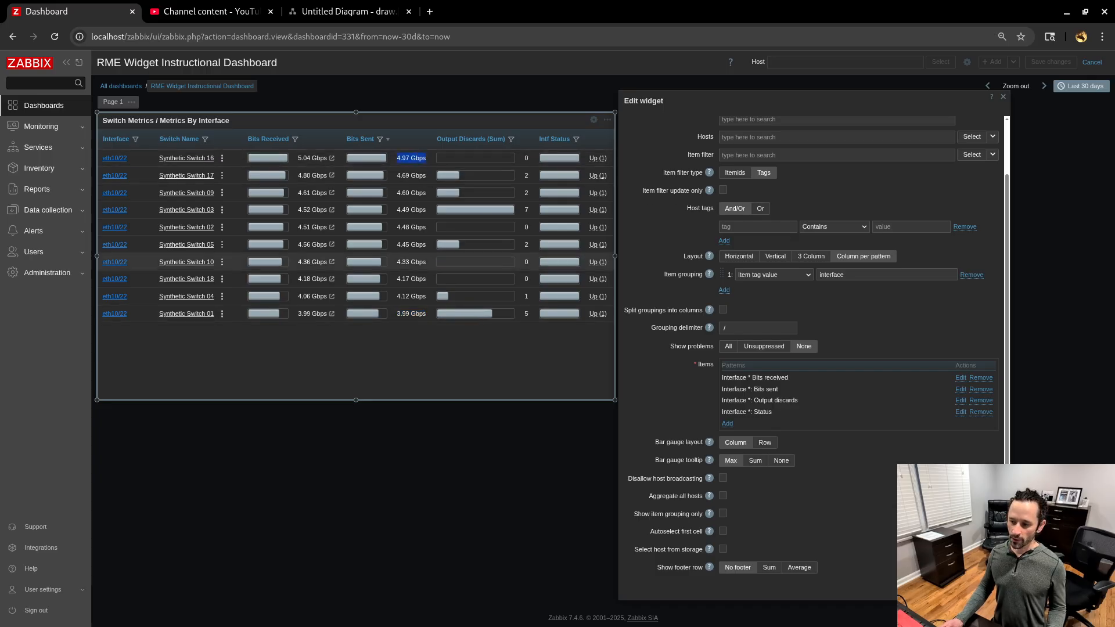
click(422, 358)
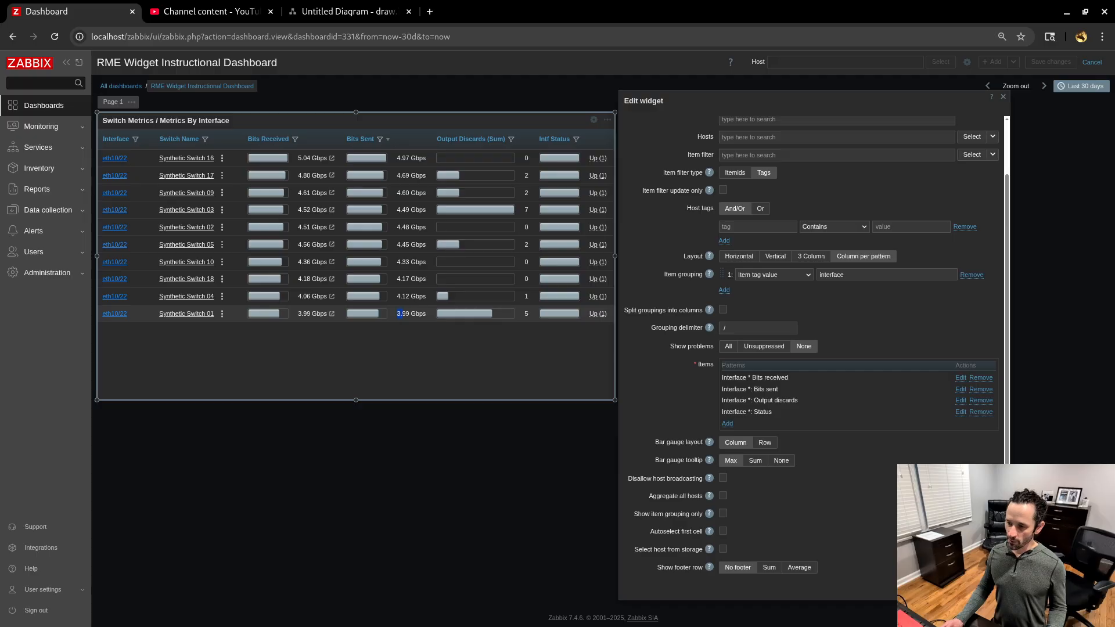
double_click(411, 313)
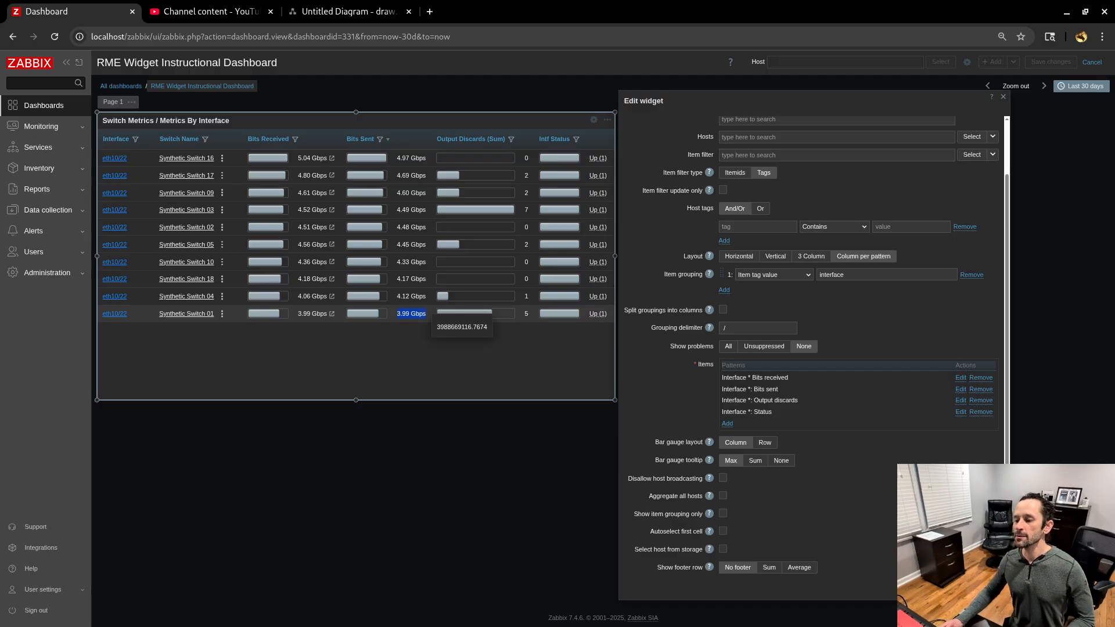
mouse_move(360, 314)
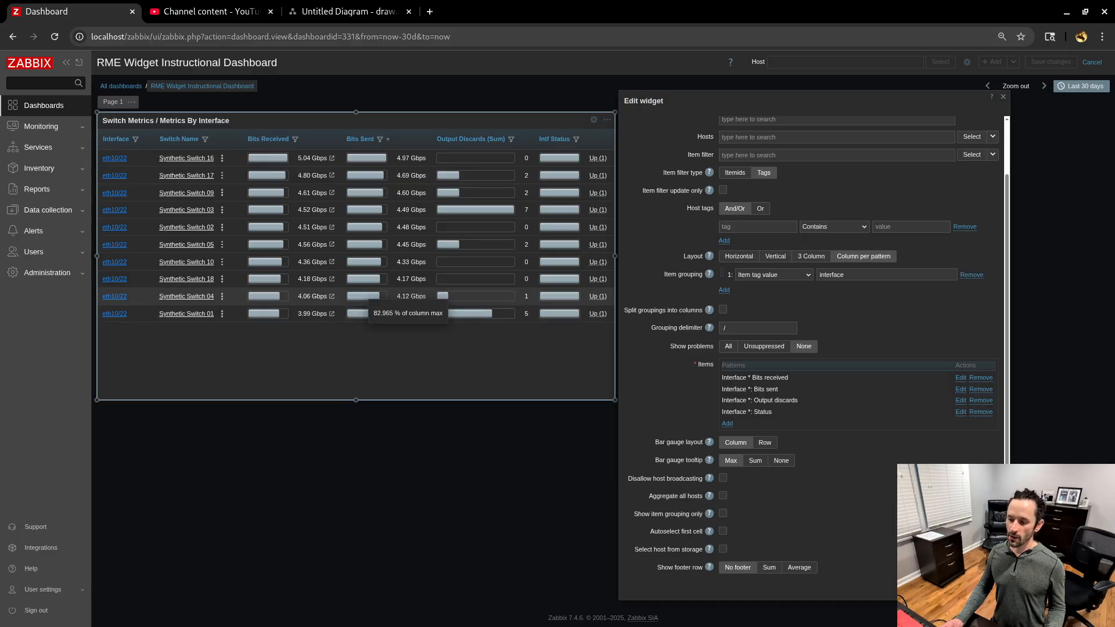
mouse_move(362, 263)
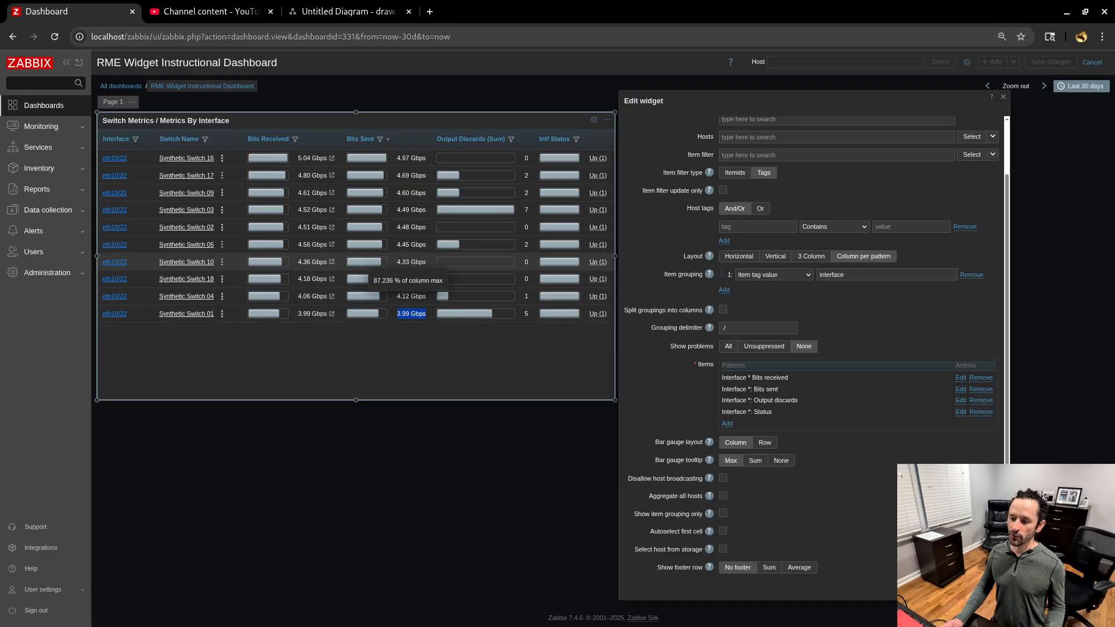
mouse_move(357, 210)
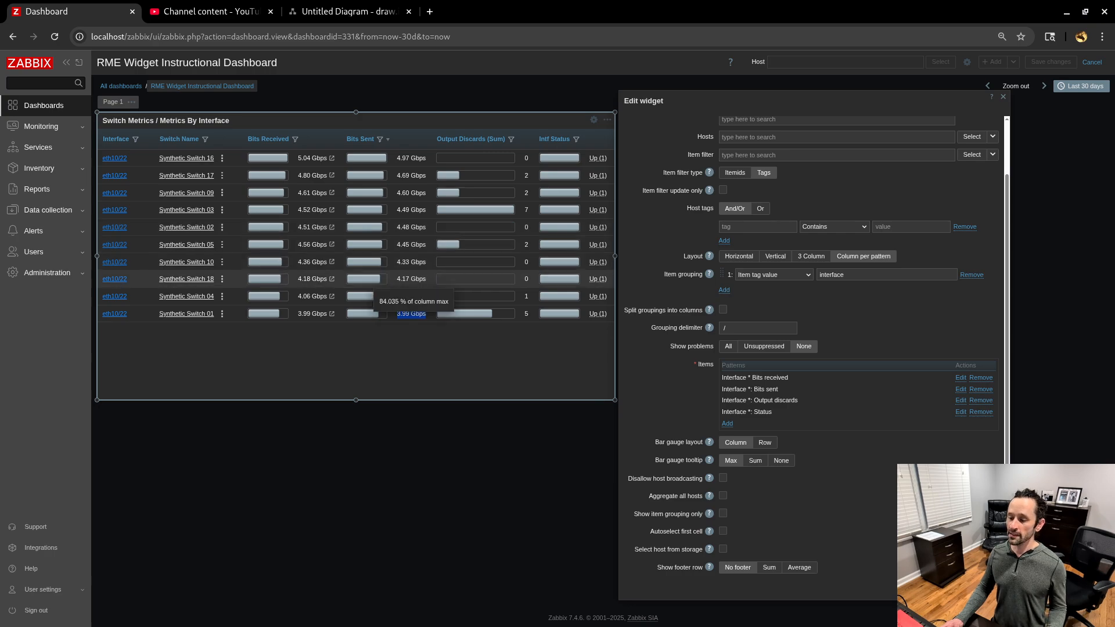
Check the last row's Bits Sent bar tooltip against the Bar gauge tooltip setting
double_click(364, 312)
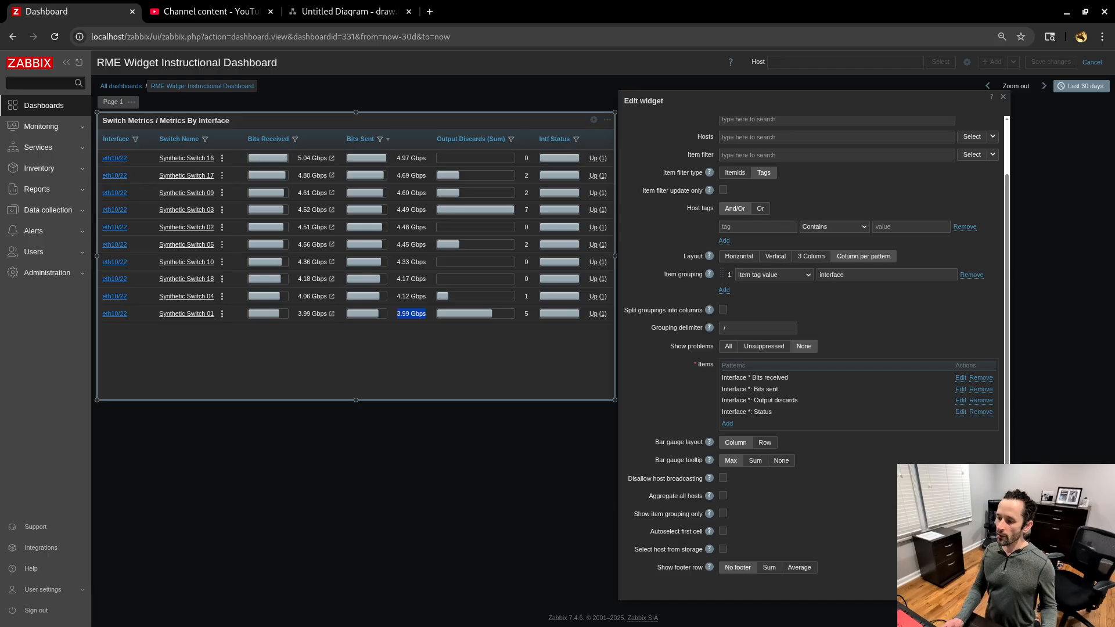
click(401, 342)
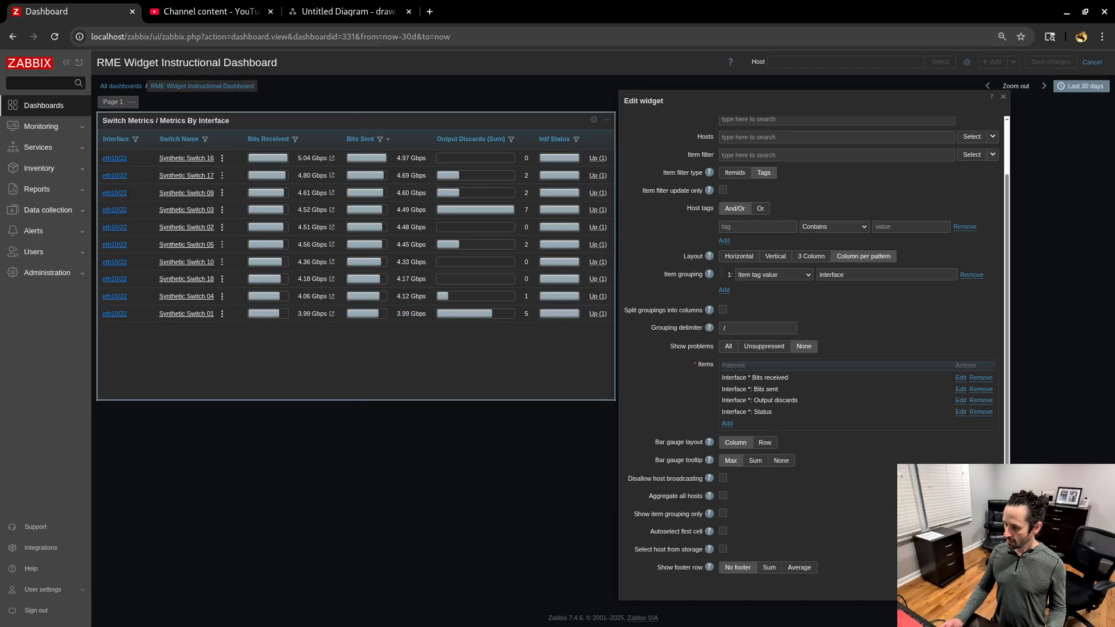
drag(674, 460, 698, 461)
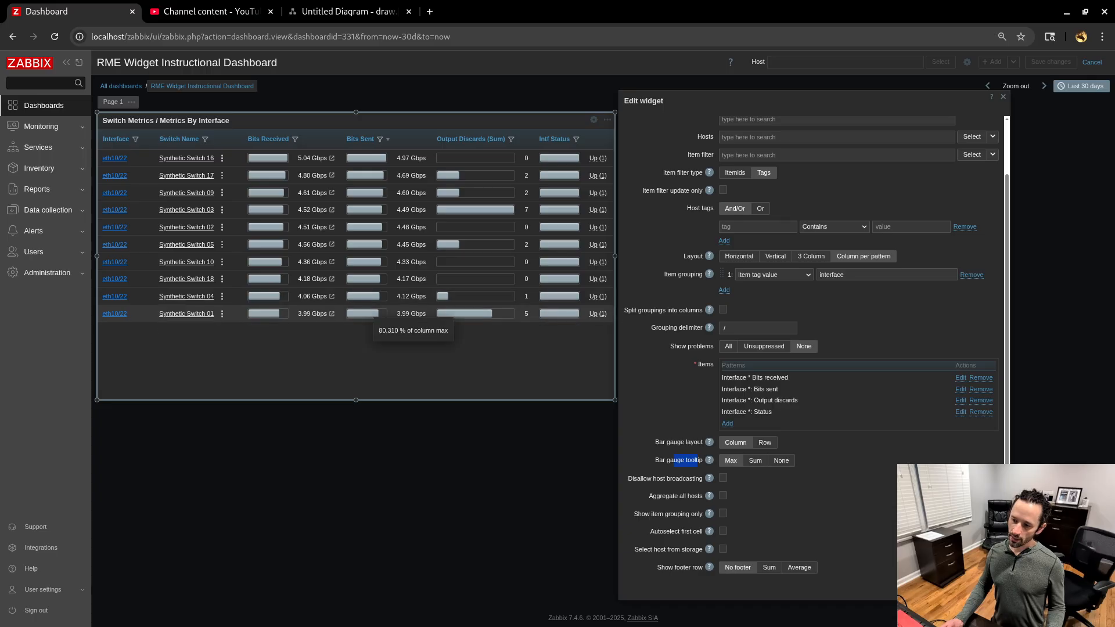
drag(347, 139, 374, 139)
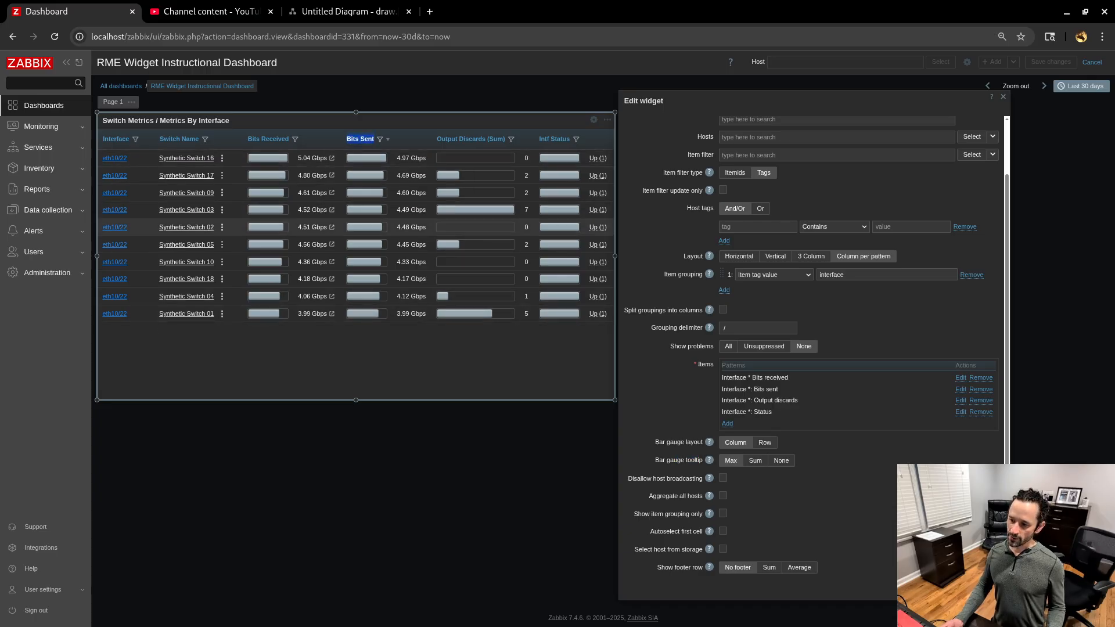
mouse_move(365, 314)
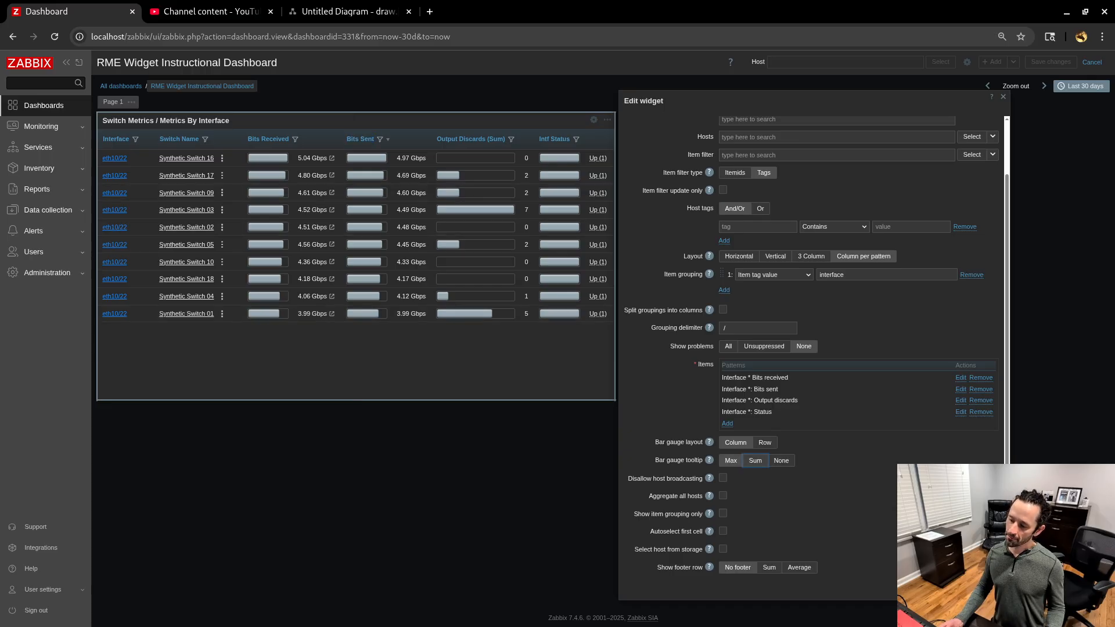
Set the Bar gauge tooltip to Sum and check the Bits Sent bars and values in the first two rows
click(754, 460)
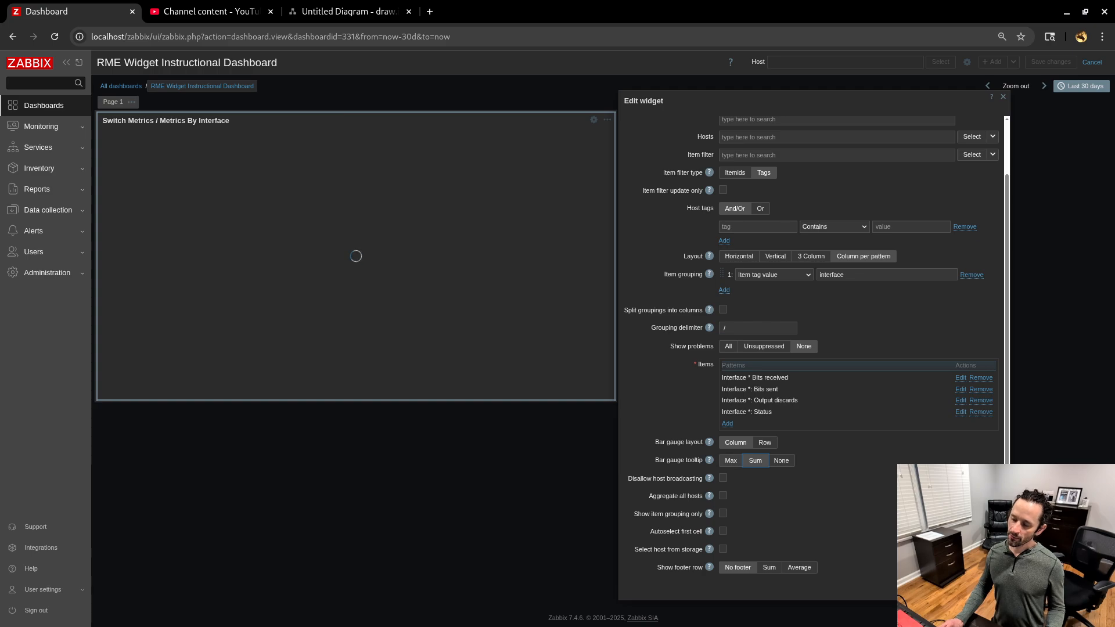
triple_click(679, 460)
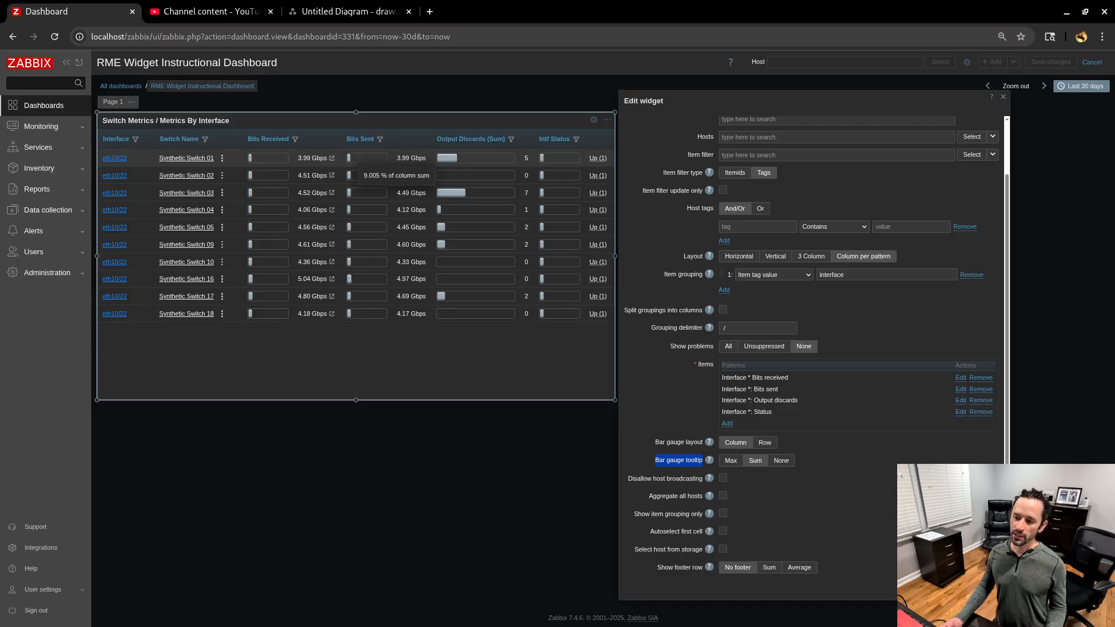
click(367, 158)
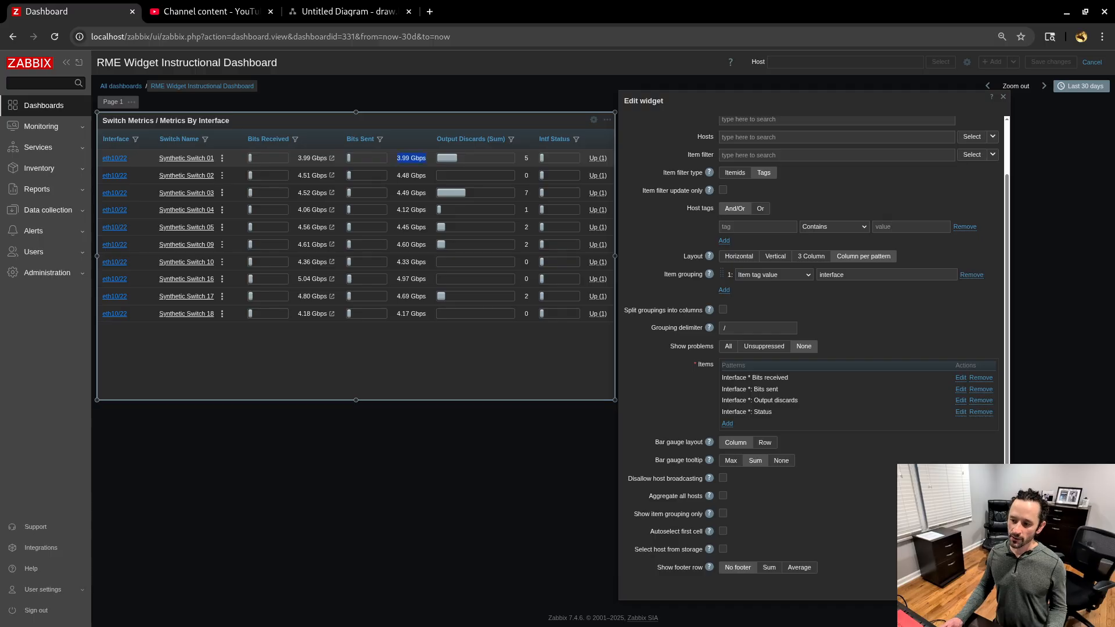
click(427, 175)
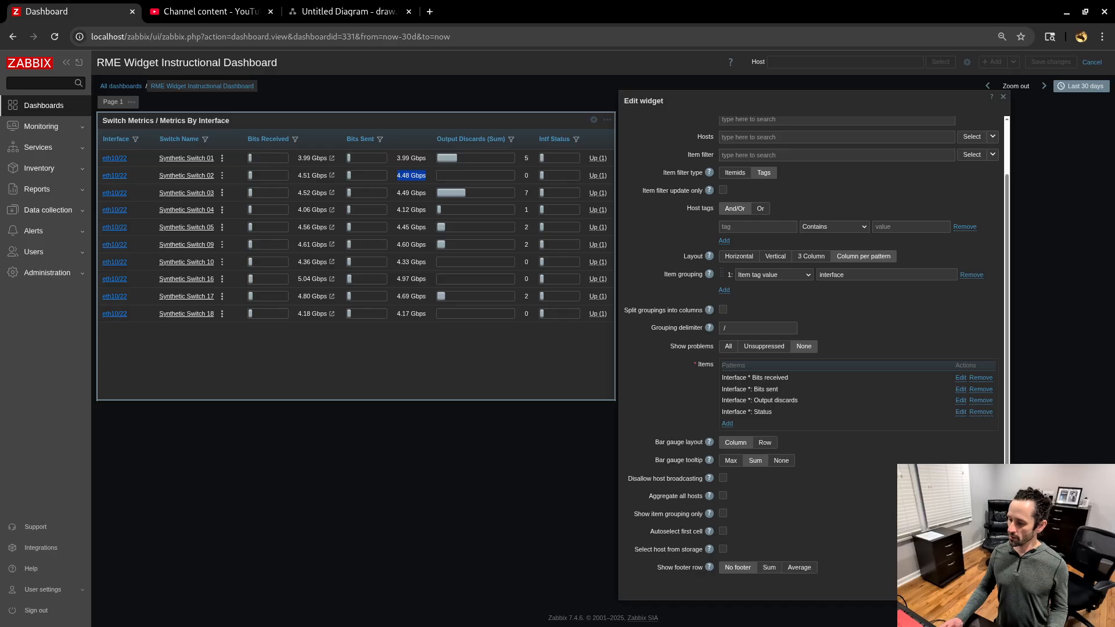
Set Show footer row to Sum and compare the Bits Sent total with the first row's value
drag(657, 567, 703, 493)
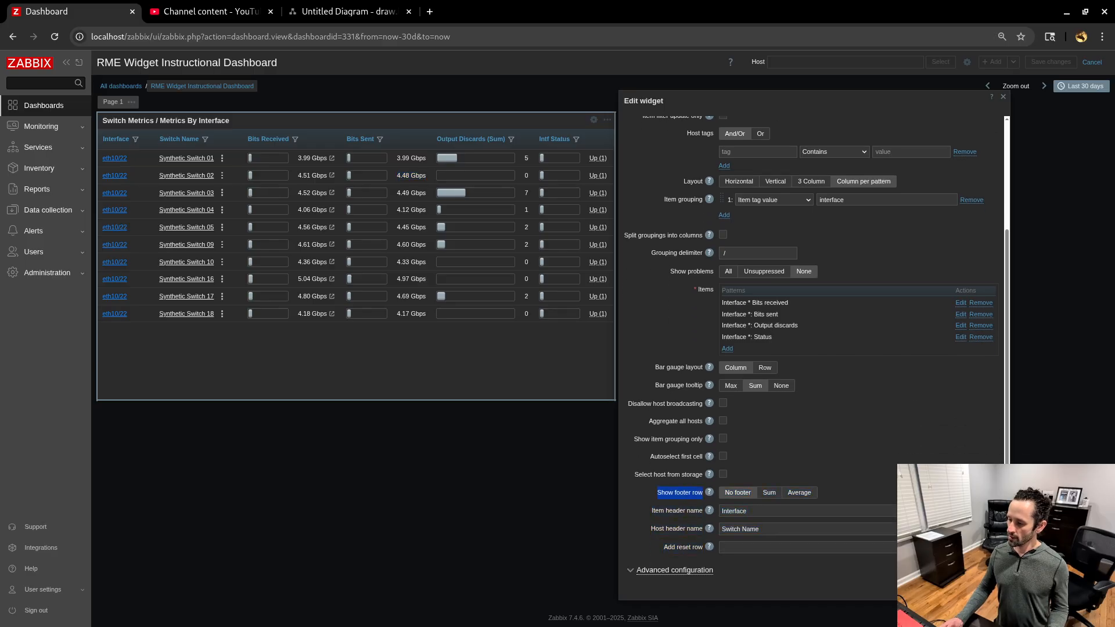
click(768, 493)
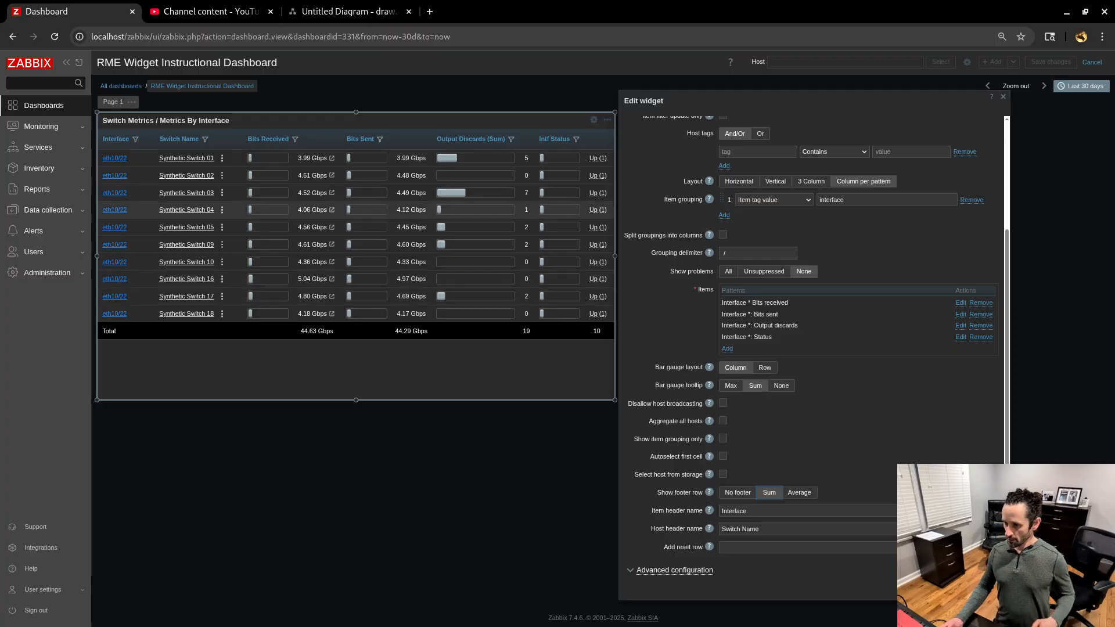
triple_click(360, 139)
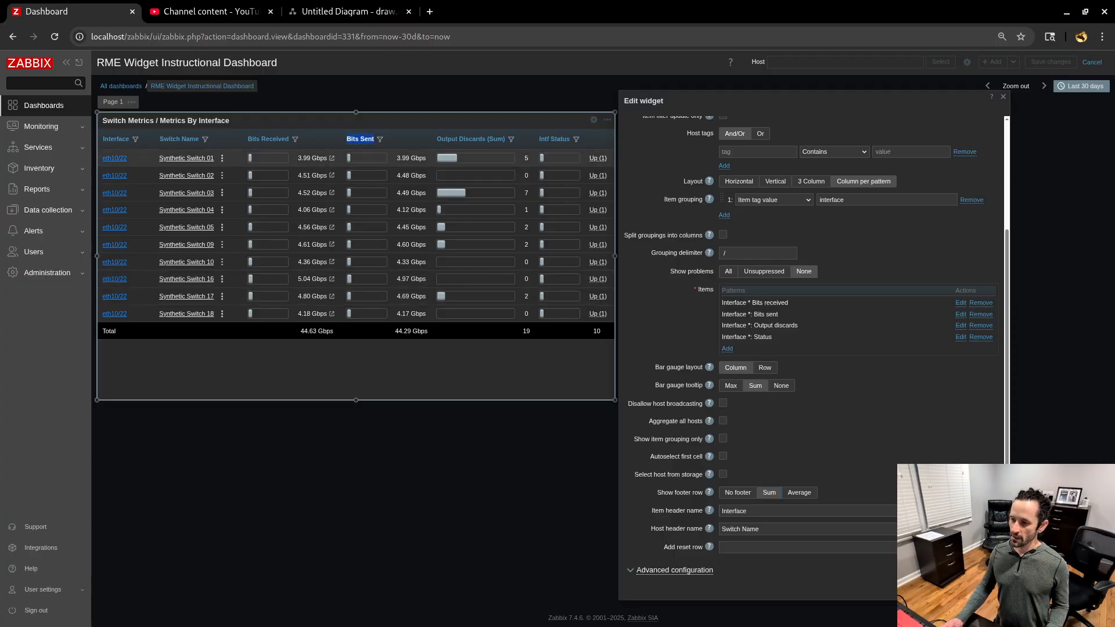
drag(395, 331, 428, 331)
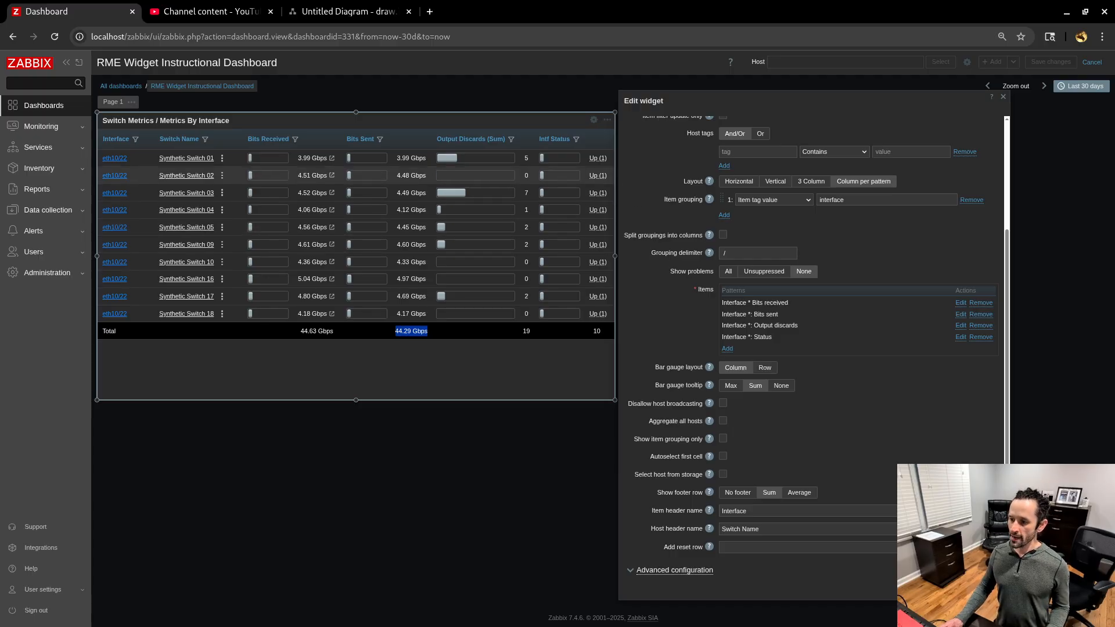
mouse_move(411, 158)
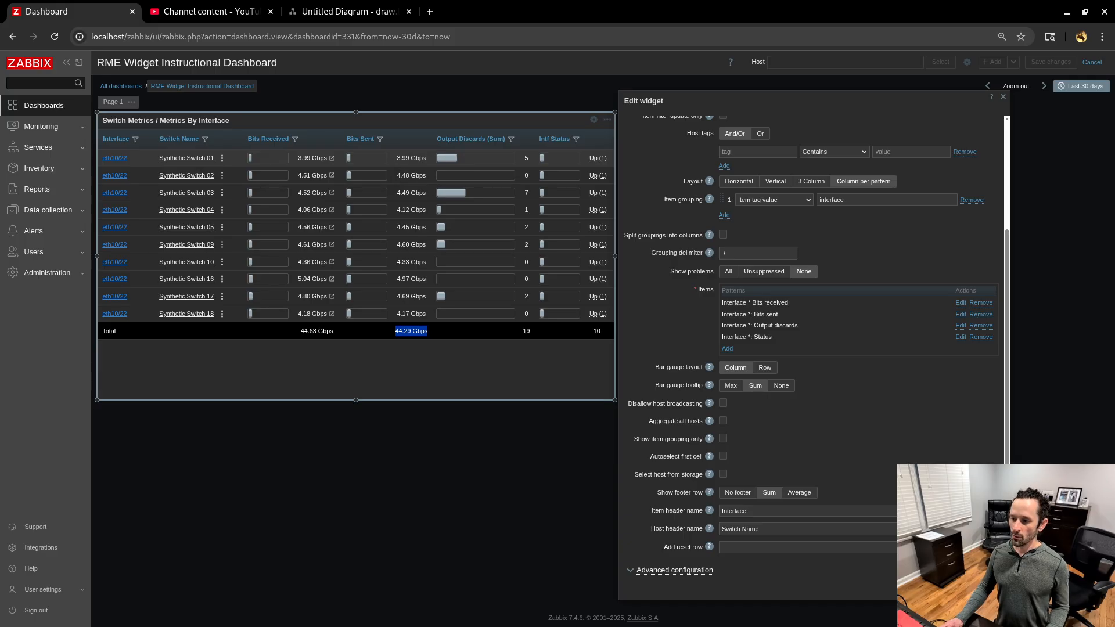
Check the Bits Sent bar tooltips of several rows against the column's total in the footer row
mouse_move(366, 176)
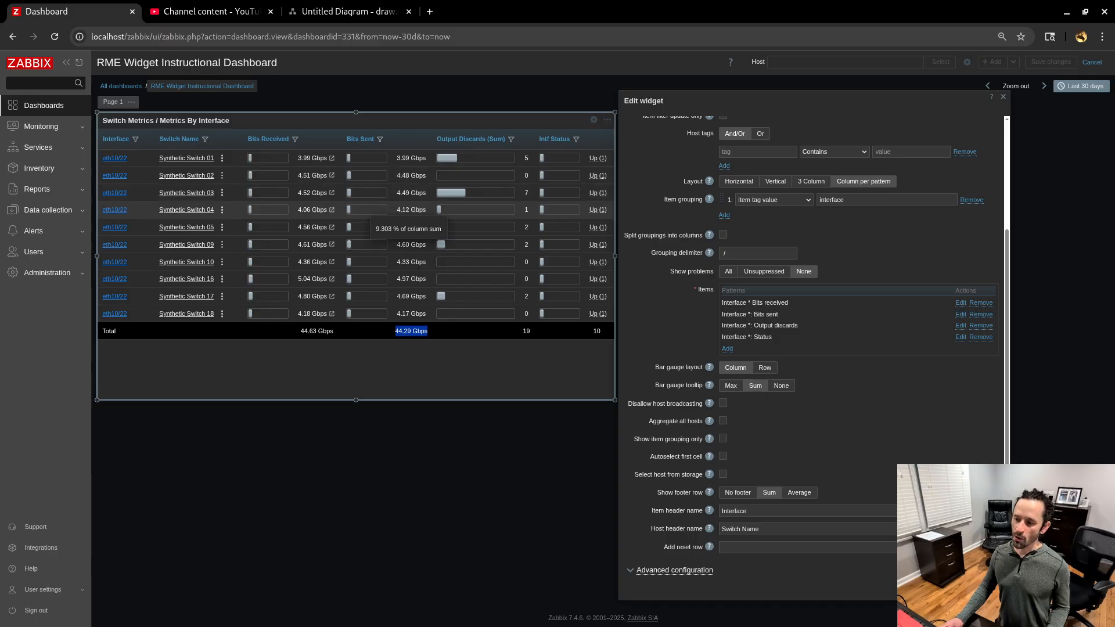
mouse_move(366, 262)
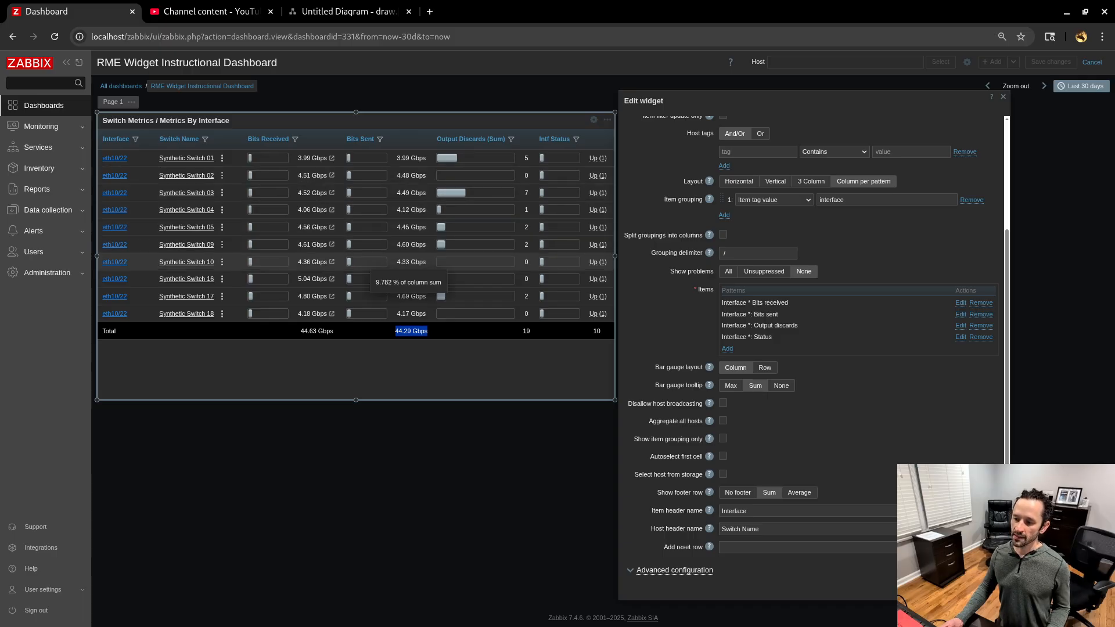
triple_click(360, 139)
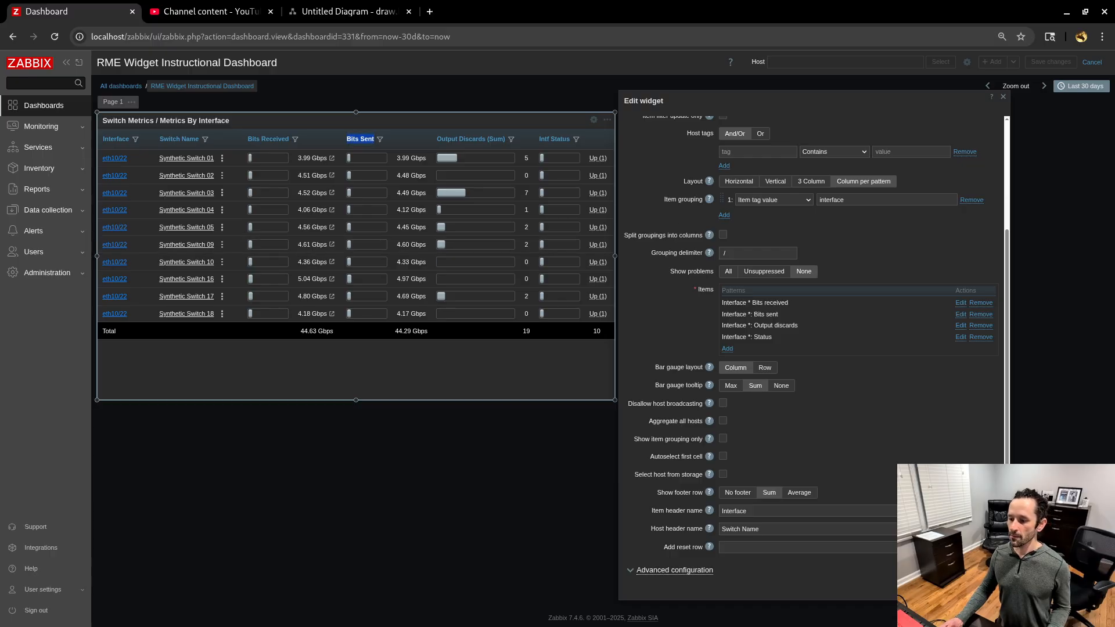
mouse_move(367, 314)
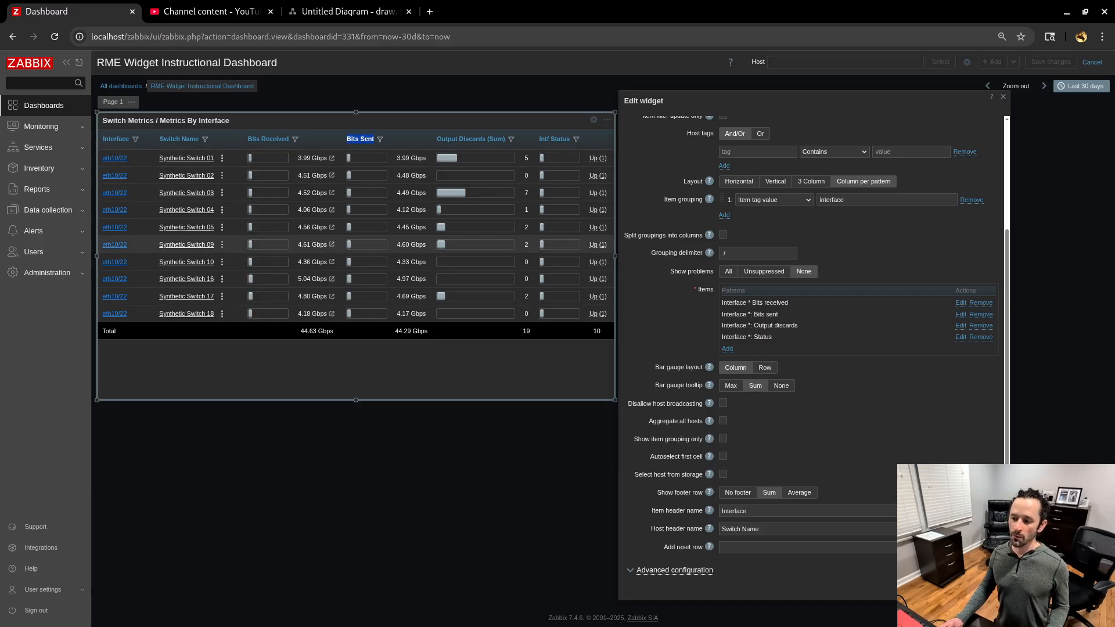
drag(396, 331, 428, 330)
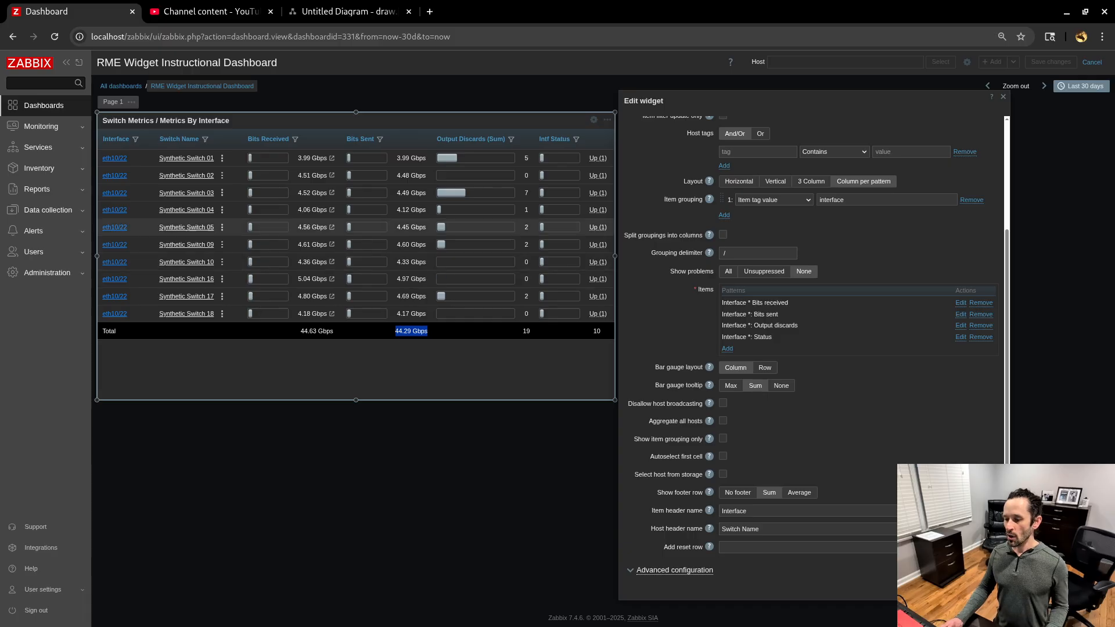
mouse_move(366, 210)
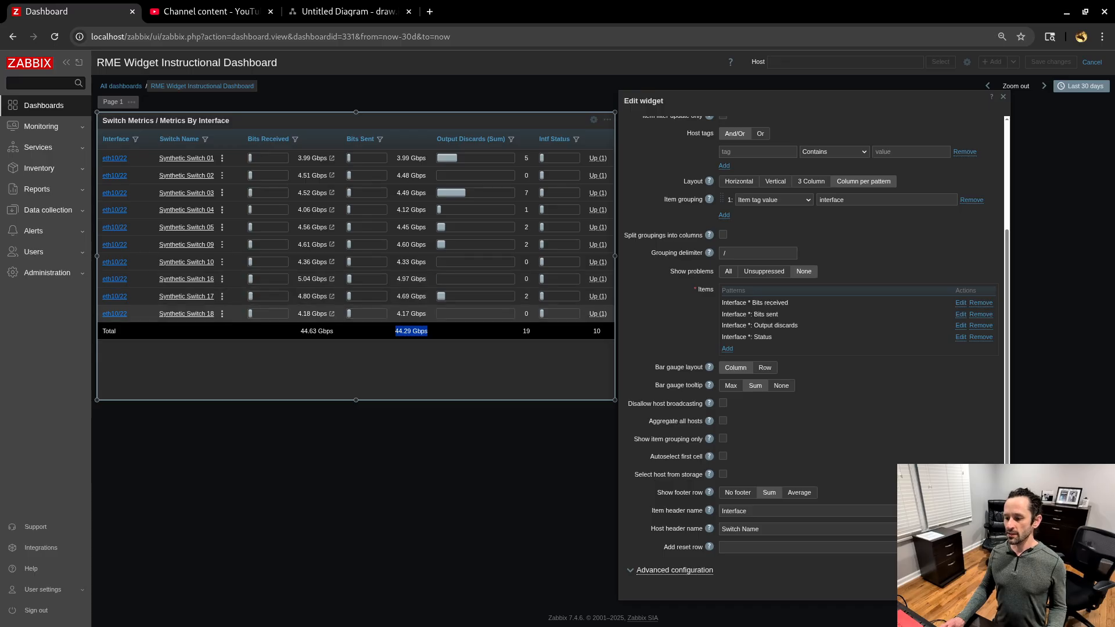
mouse_move(354, 315)
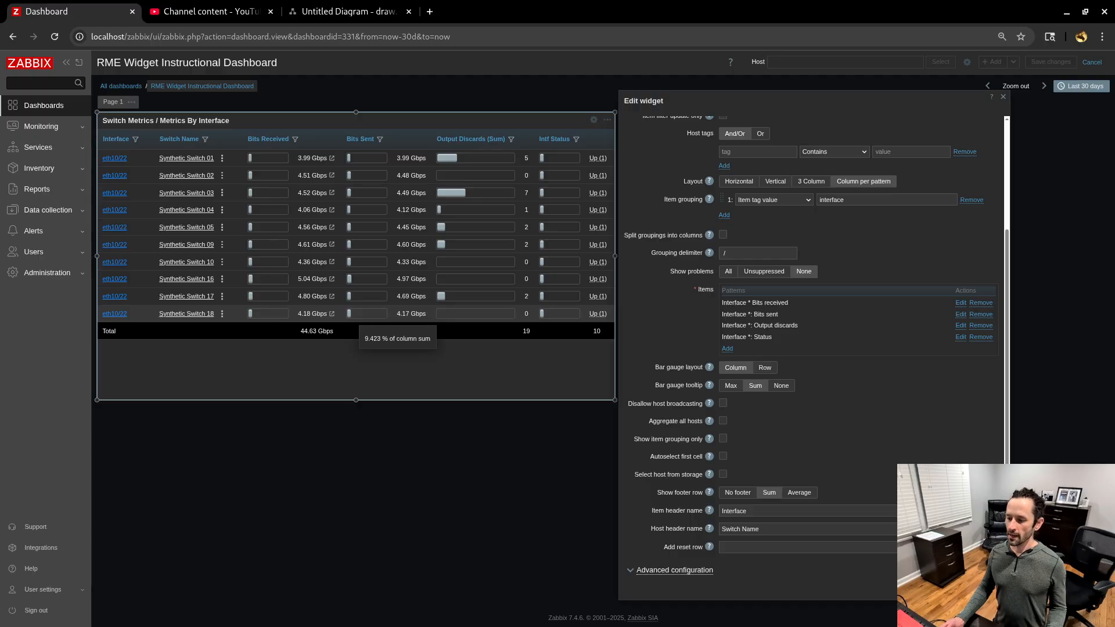
triple_click(411, 331)
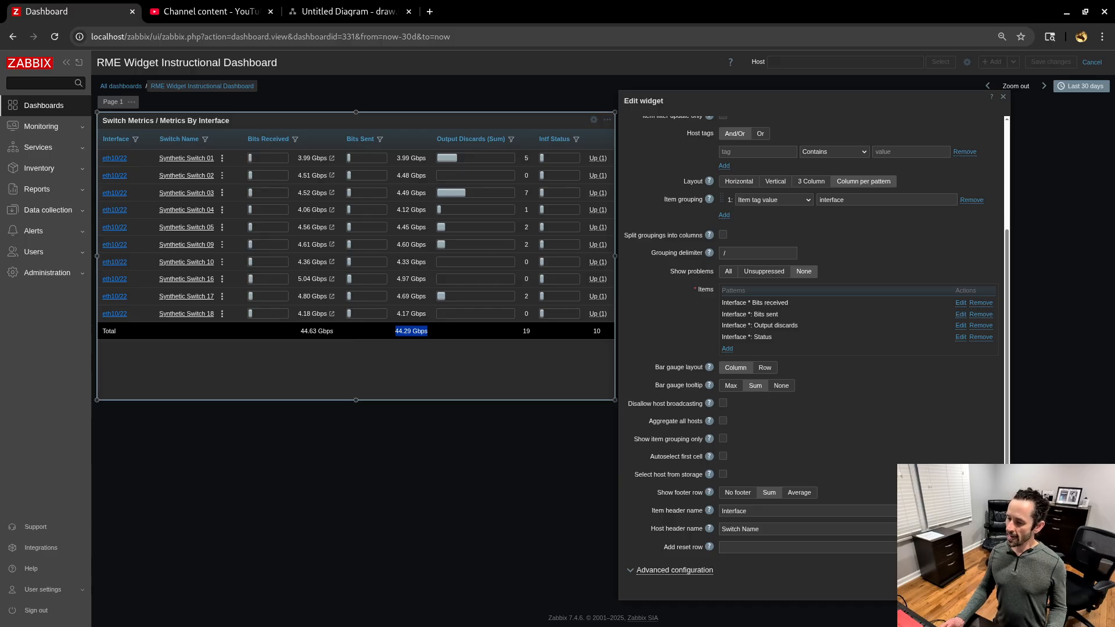
mouse_move(373, 311)
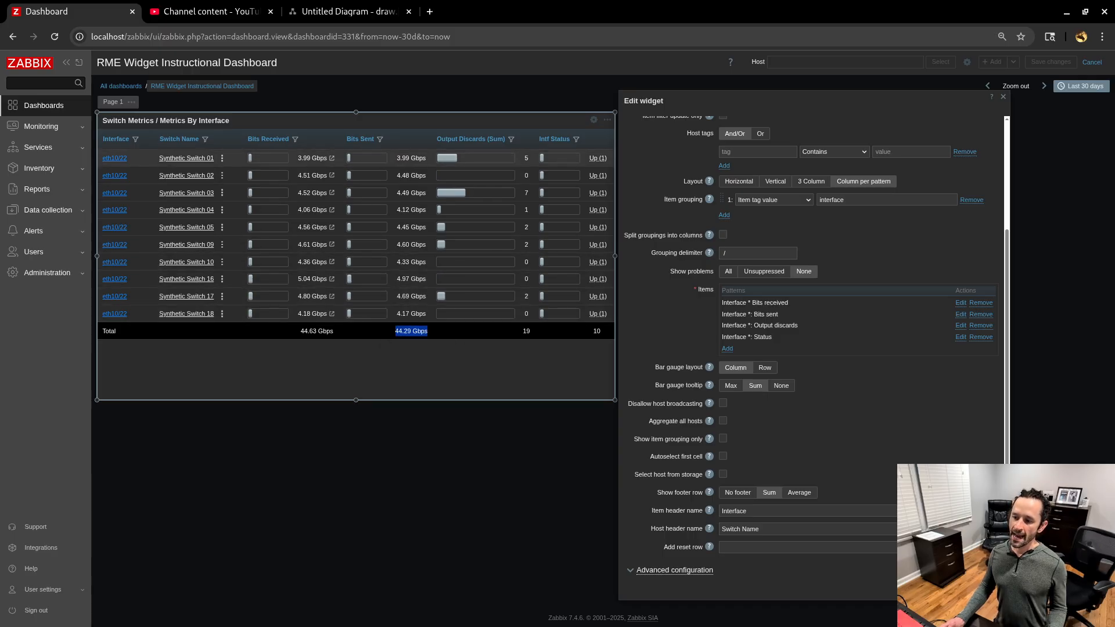
mouse_move(359, 176)
mouse_move(358, 251)
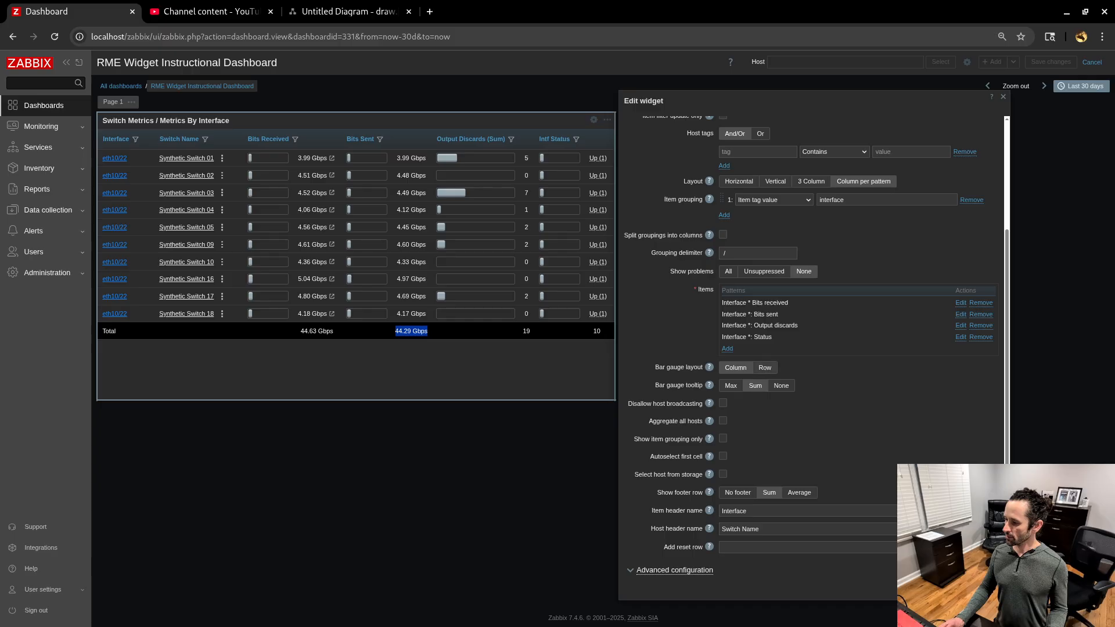
Set the Bar gauge tooltip to Max and compare the Bits Sent values of the first five rows under the Column layout
drag(654, 367, 702, 367)
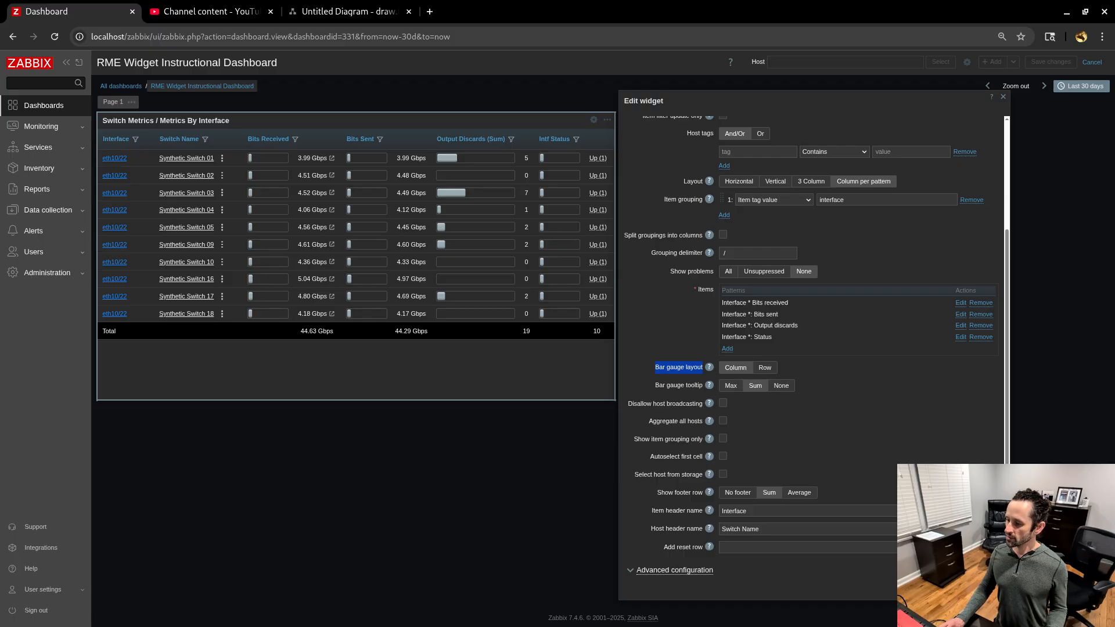
click(730, 385)
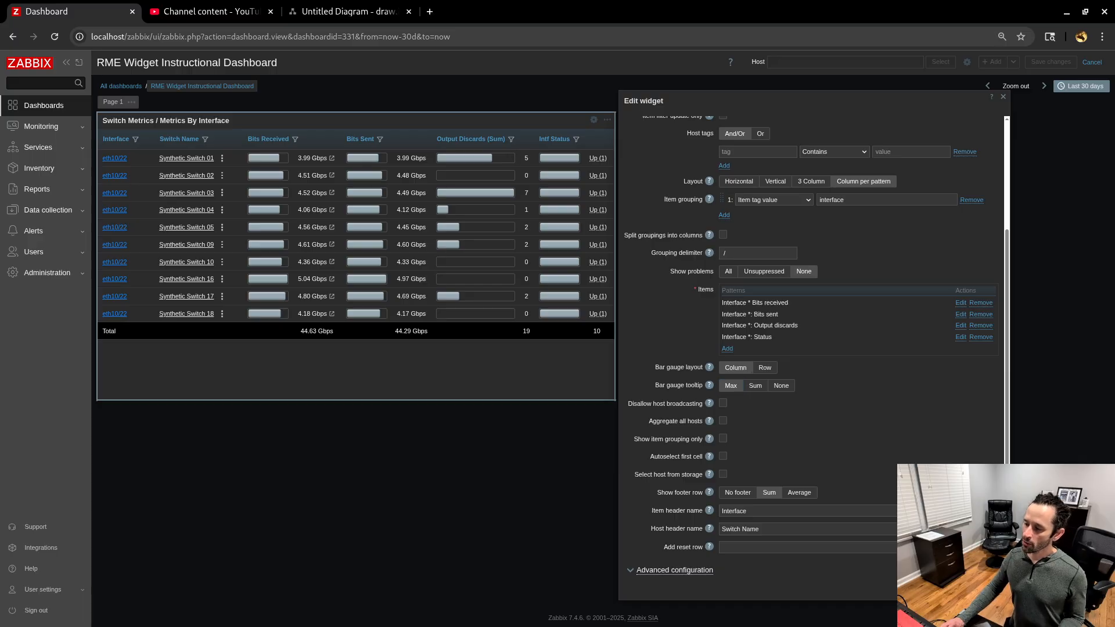
drag(655, 367, 697, 367)
mouse_move(383, 158)
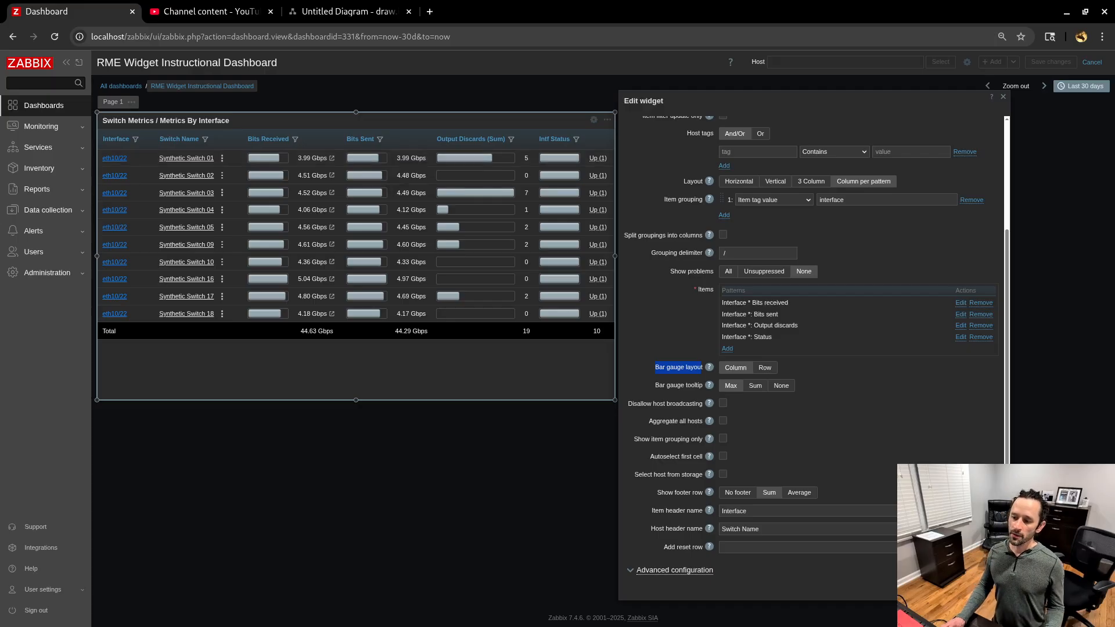
double_click(403, 158)
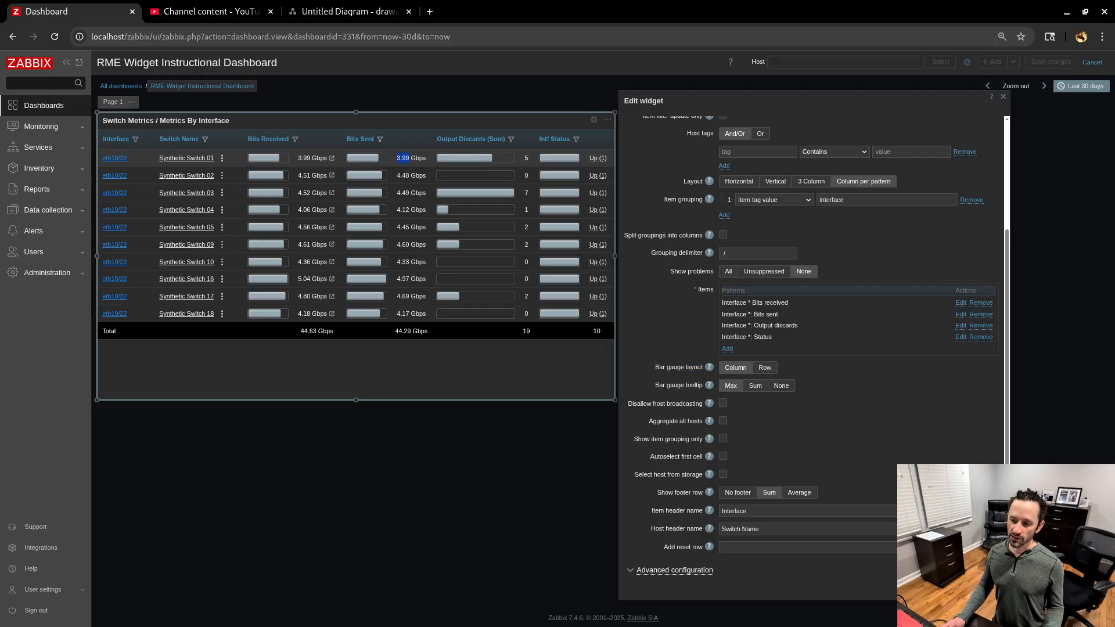
triple_click(405, 175)
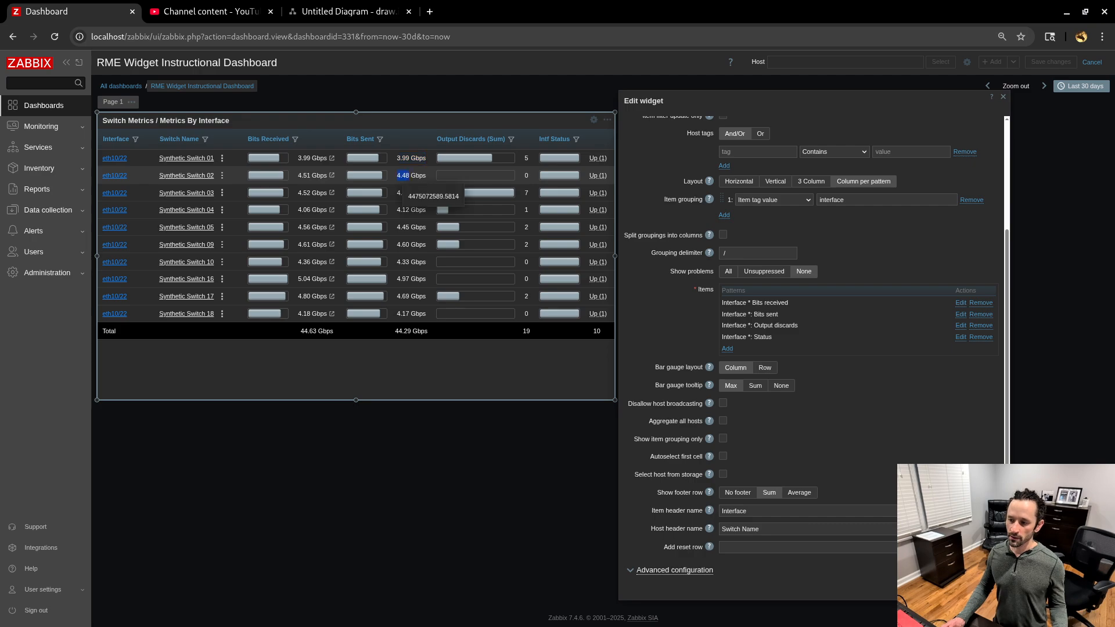
click(405, 193)
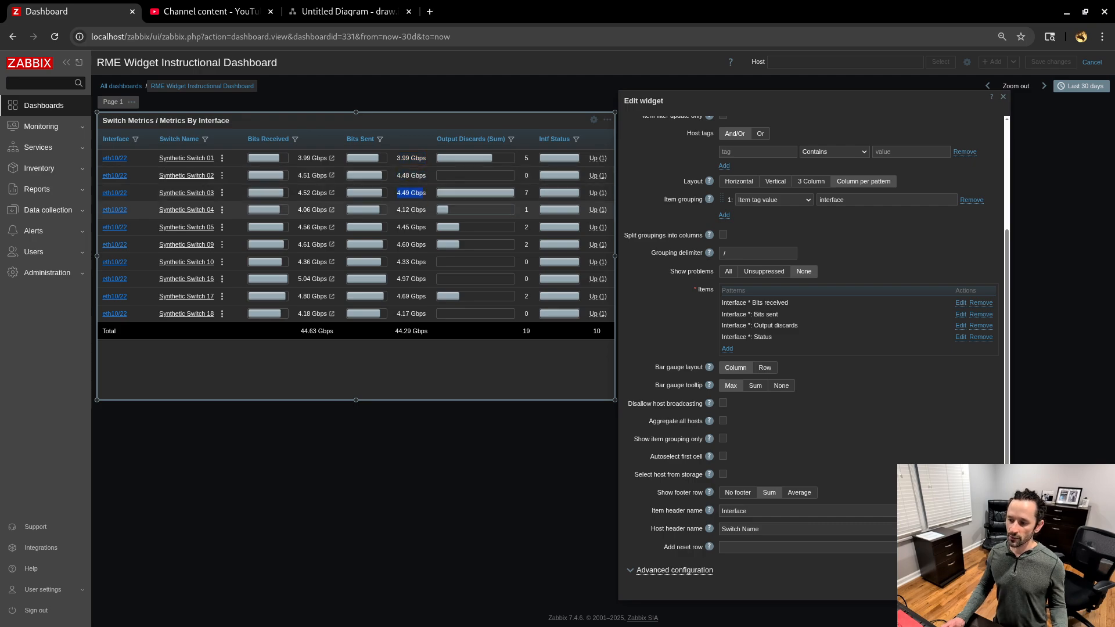
drag(397, 209, 424, 209)
click(398, 227)
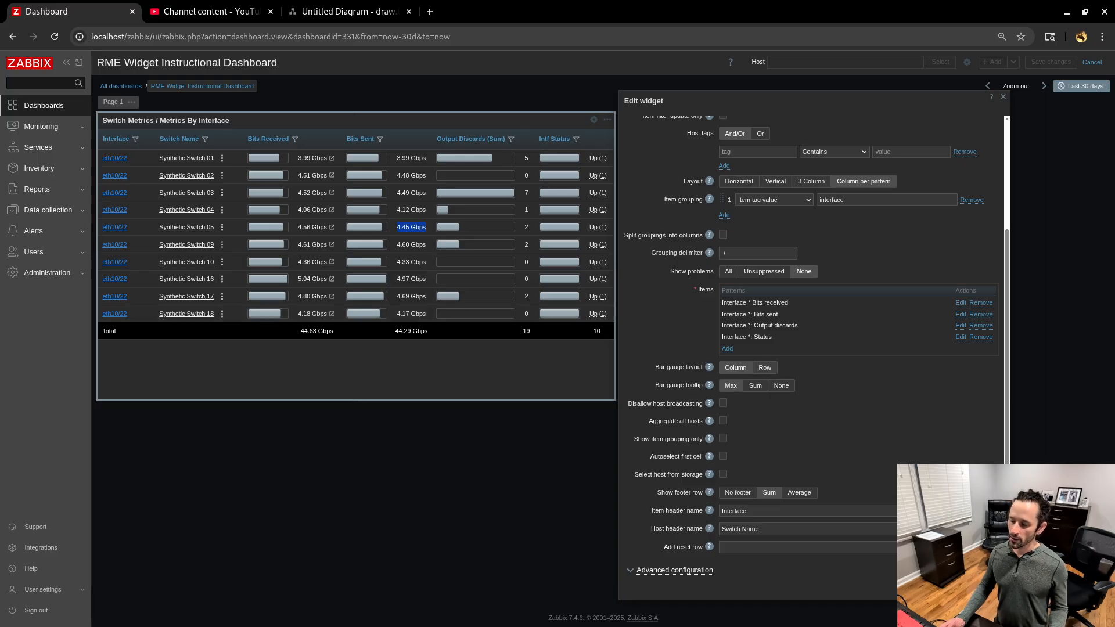
Set the Bar gauge layout to Row, select the Synthetic Switch 05 row's interface and switch name, and check its bar tooltips
click(764, 367)
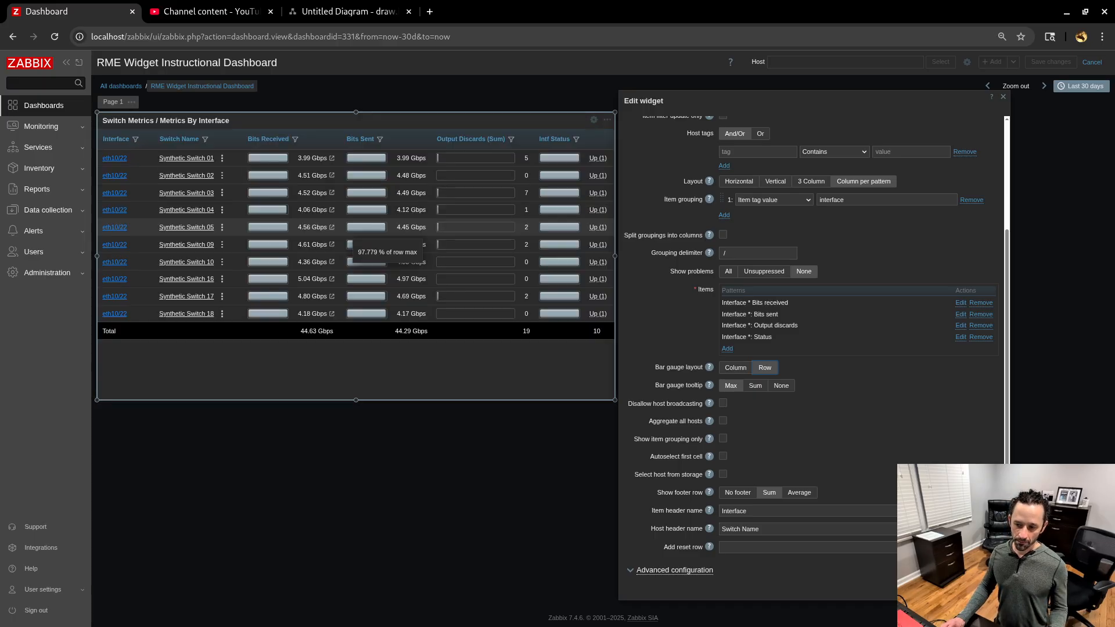
click(118, 227)
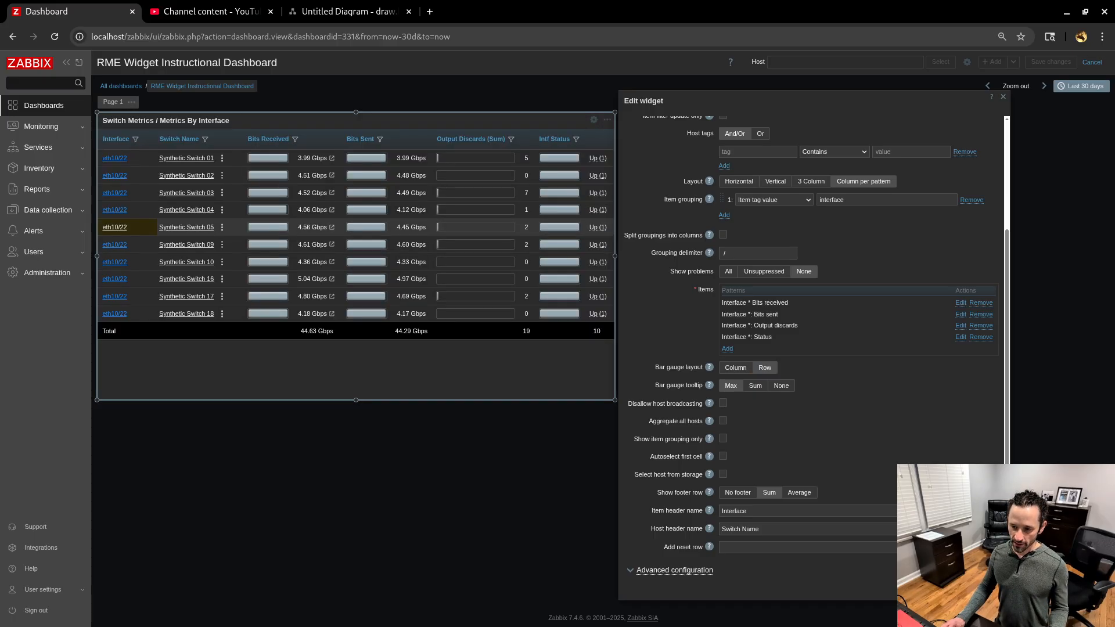
click(187, 227)
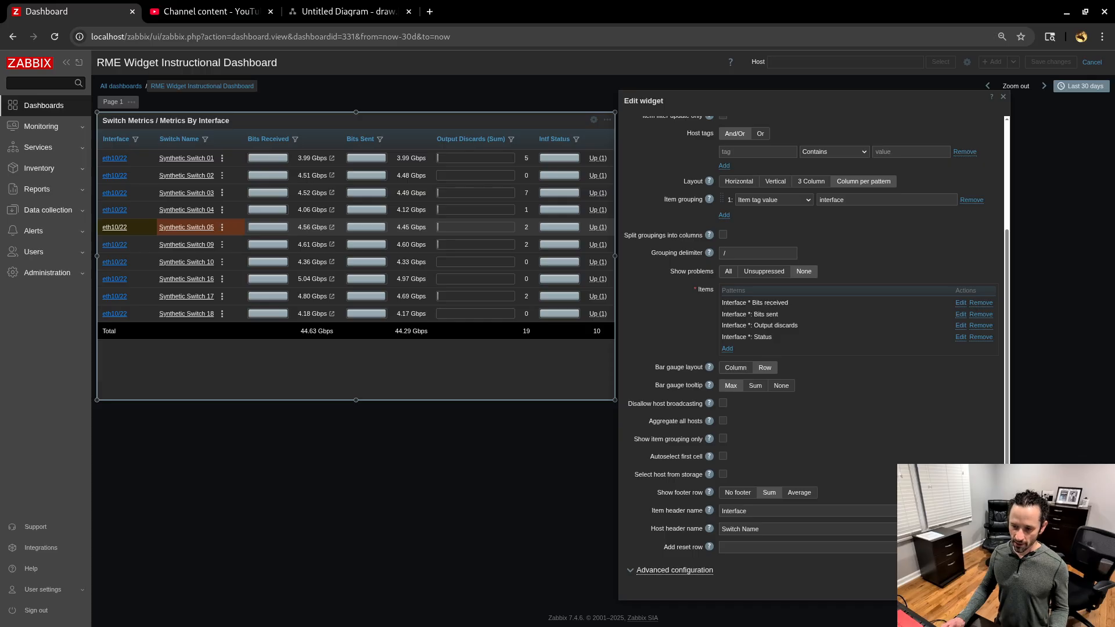
mouse_move(270, 227)
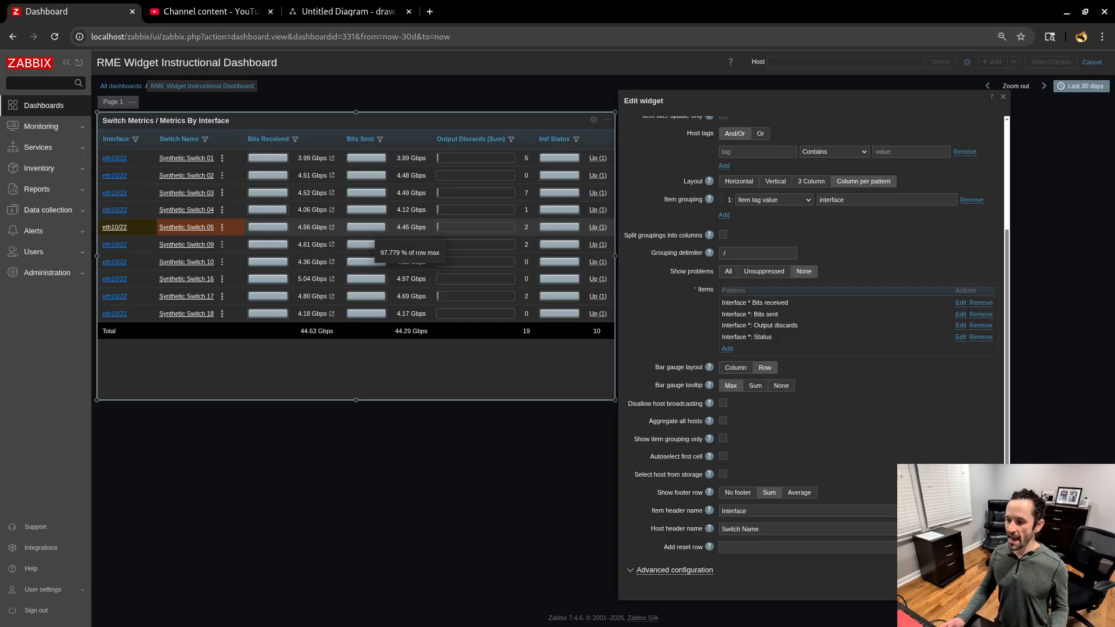
mouse_move(559, 244)
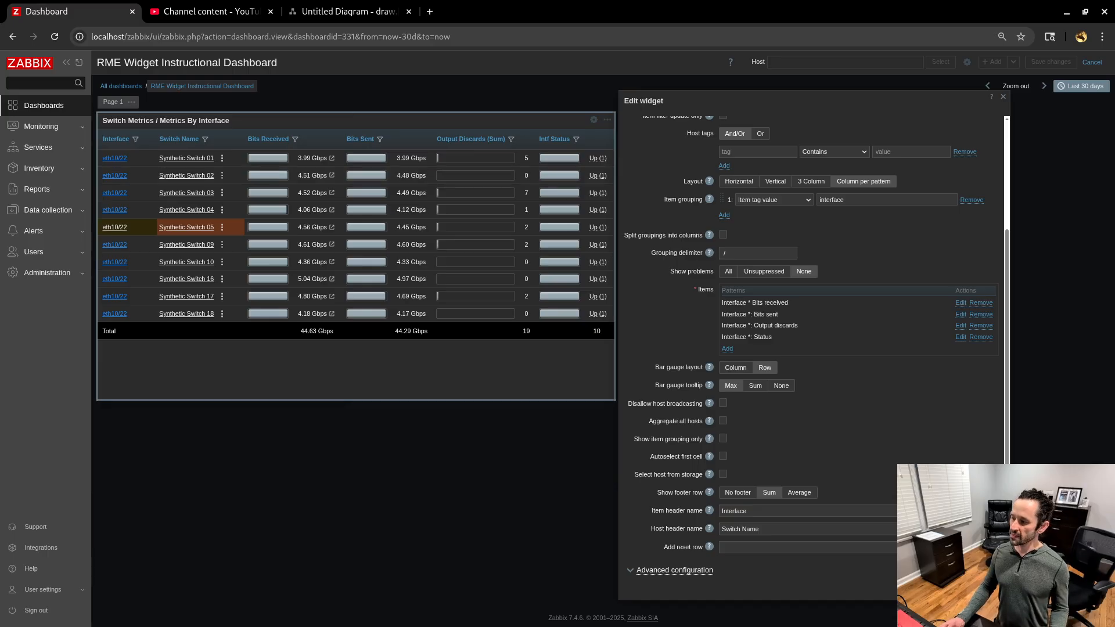
Inspect the Min and Max settings of the Intf Status column and the Max setting of Bits Received, discarding any changes
click(960, 337)
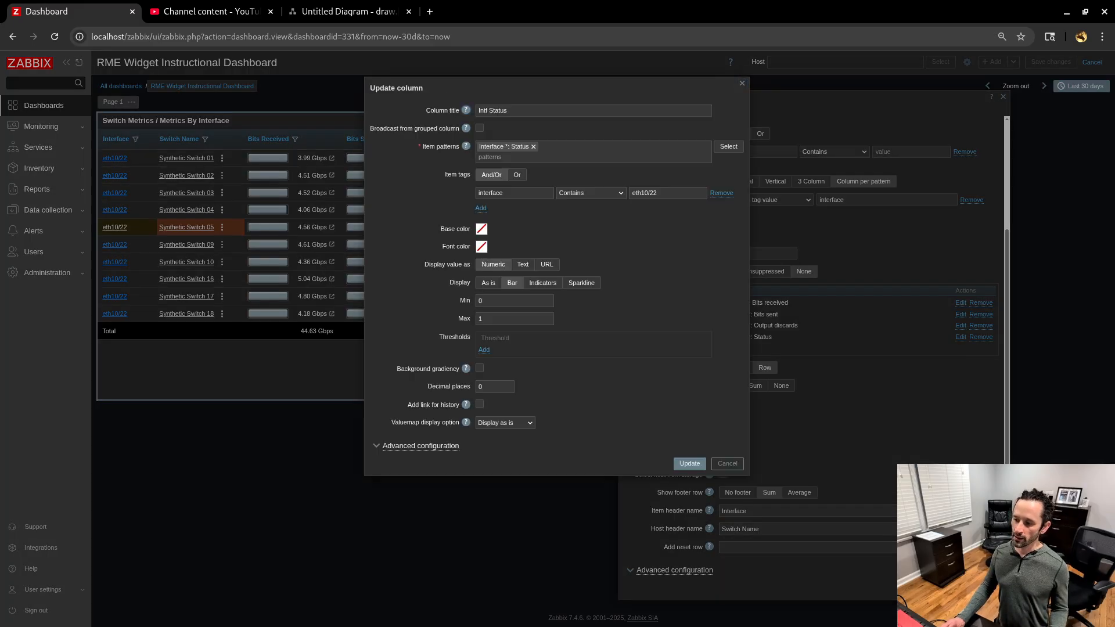
double_click(480, 301)
double_click(480, 319)
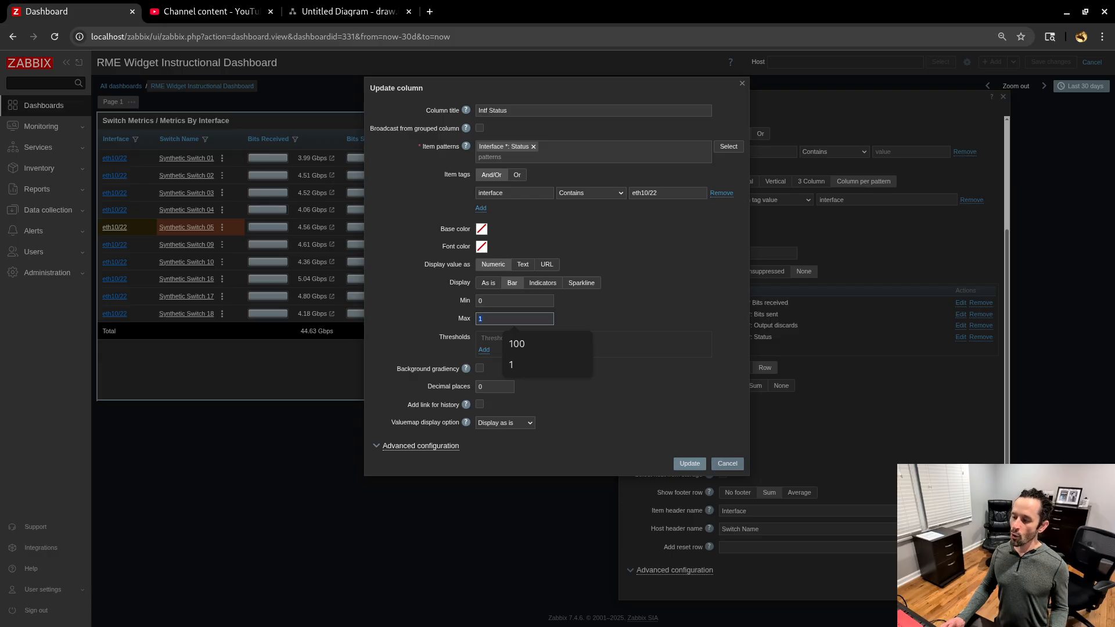
click(727, 463)
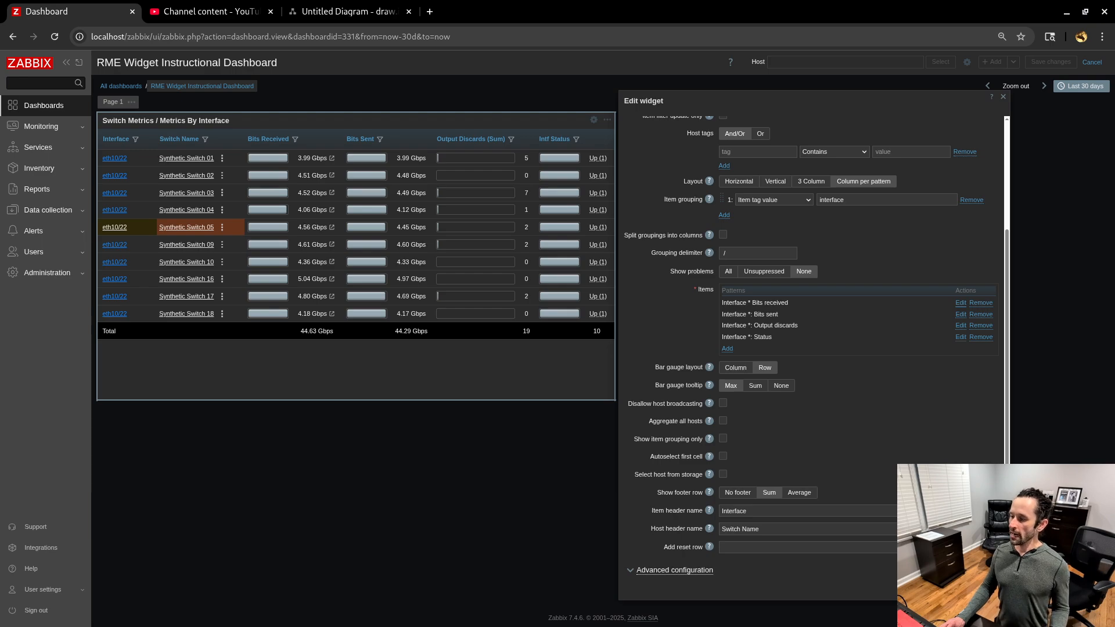
click(960, 303)
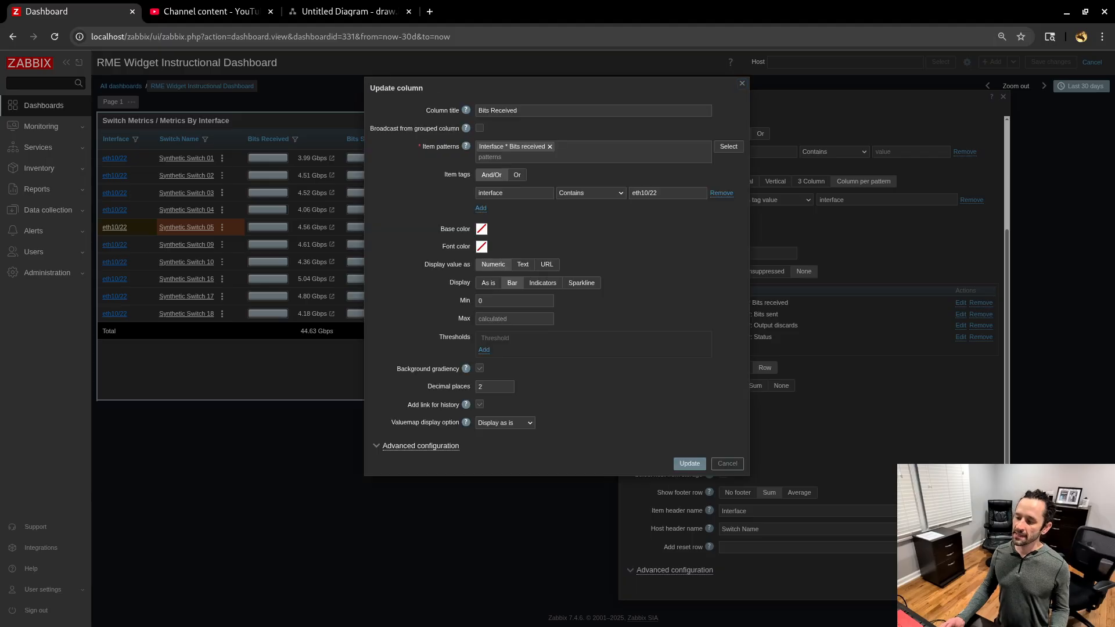
click(514, 318)
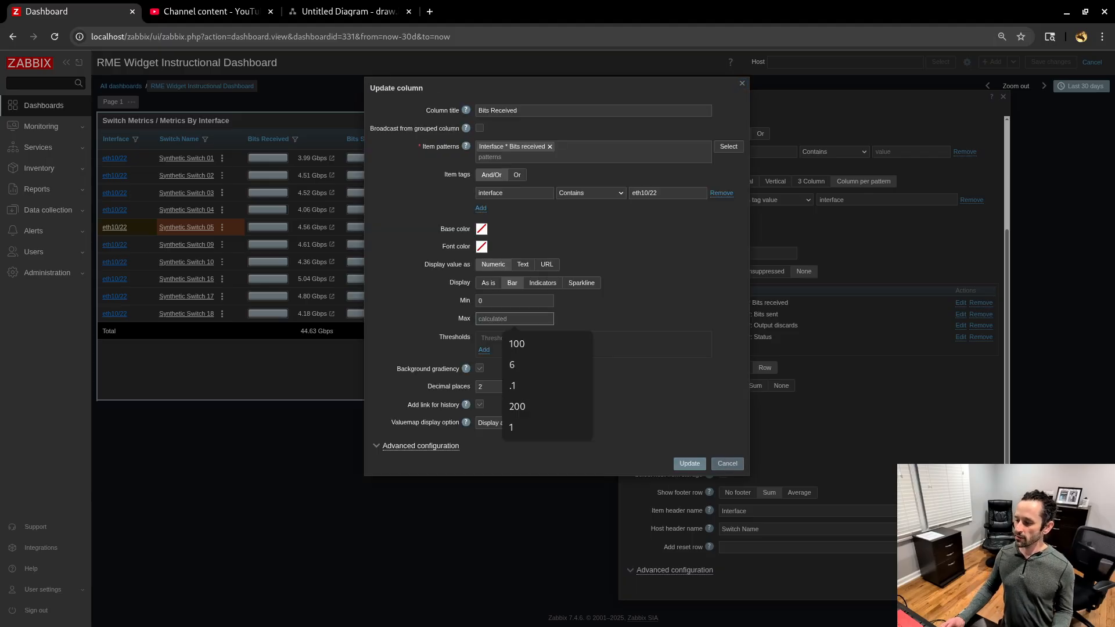
click(726, 464)
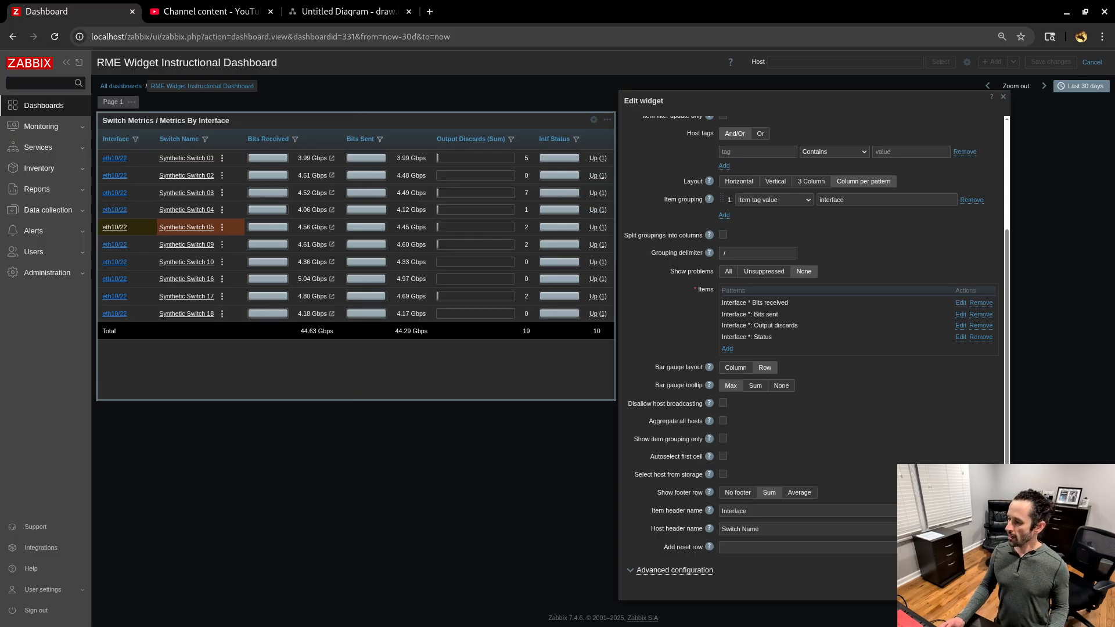
Clear the Intf Status column's Max so that it is calculated, keep Min at 0, and update the column
click(961, 337)
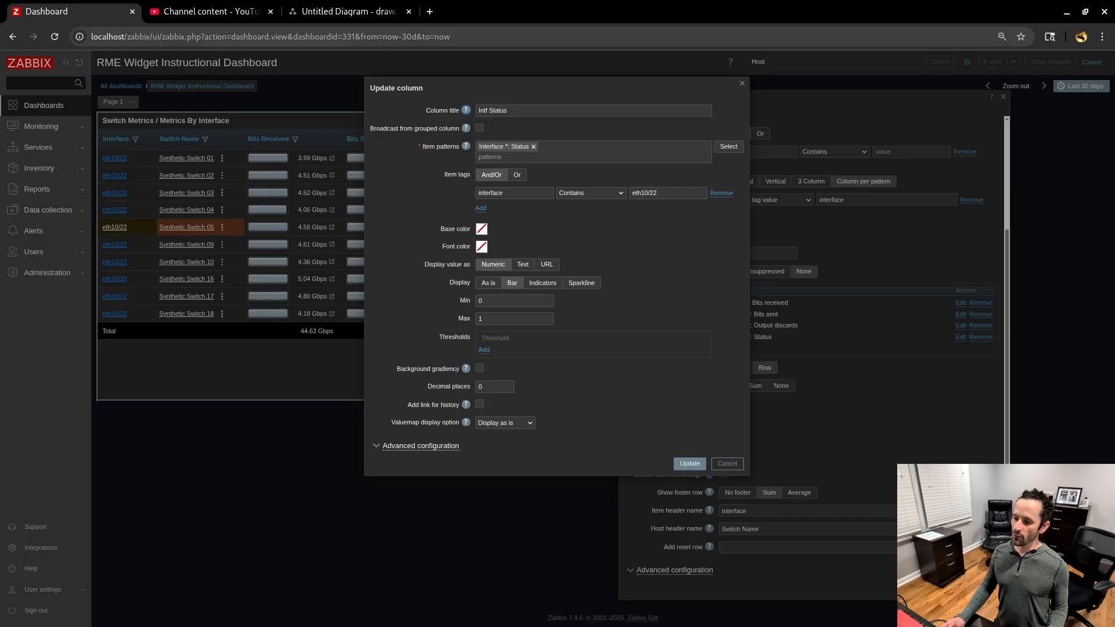
click(479, 319)
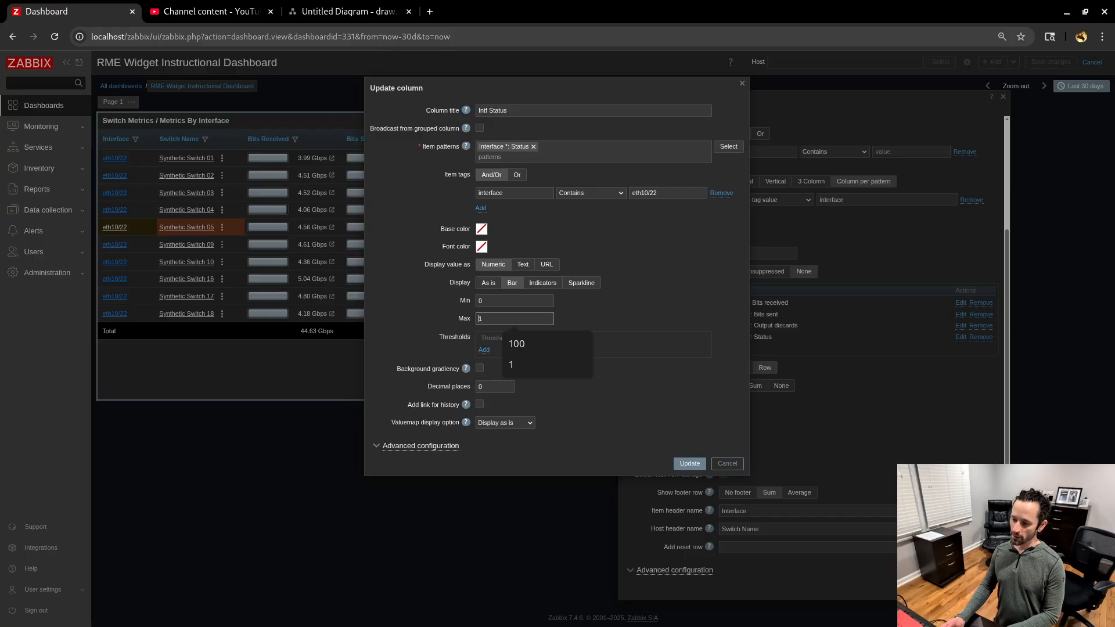
key(Delete)
key(Tab)
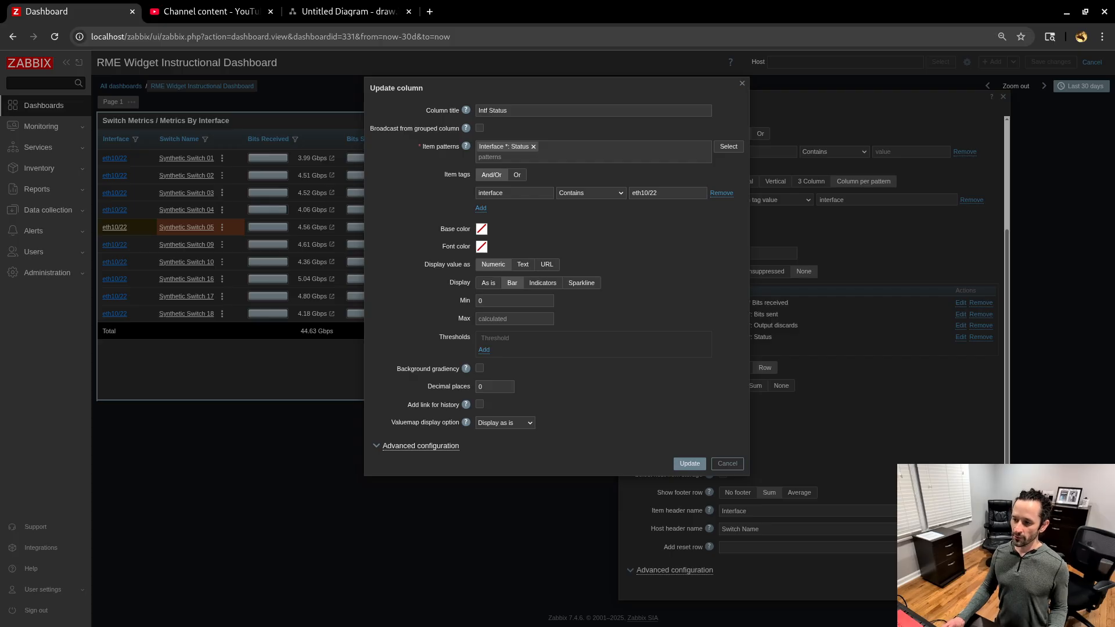
key(Tab)
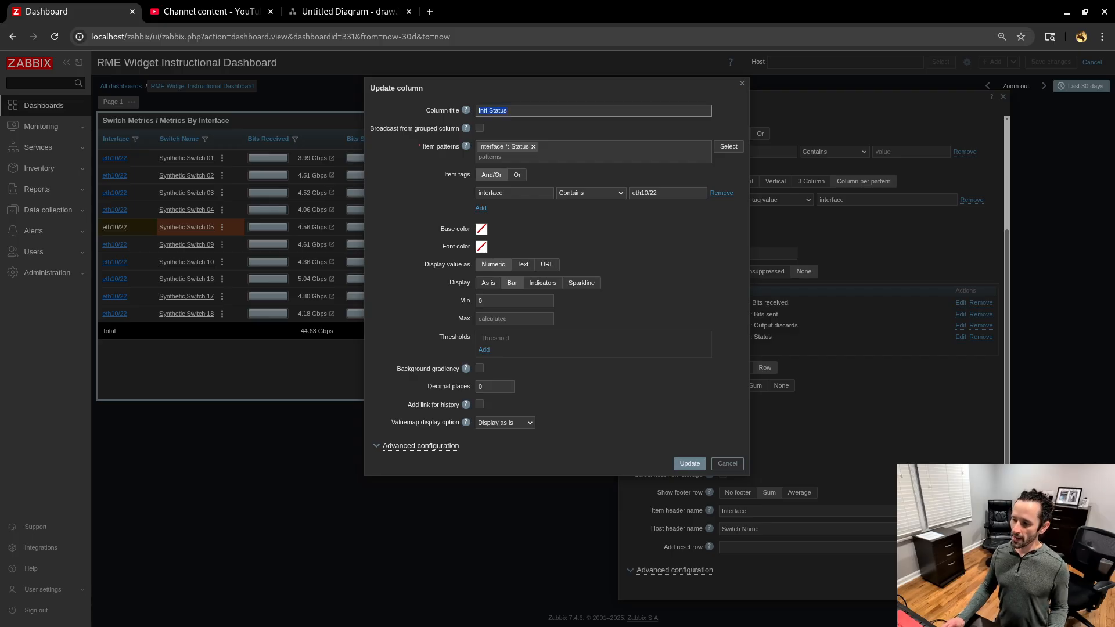
click(514, 300)
click(514, 319)
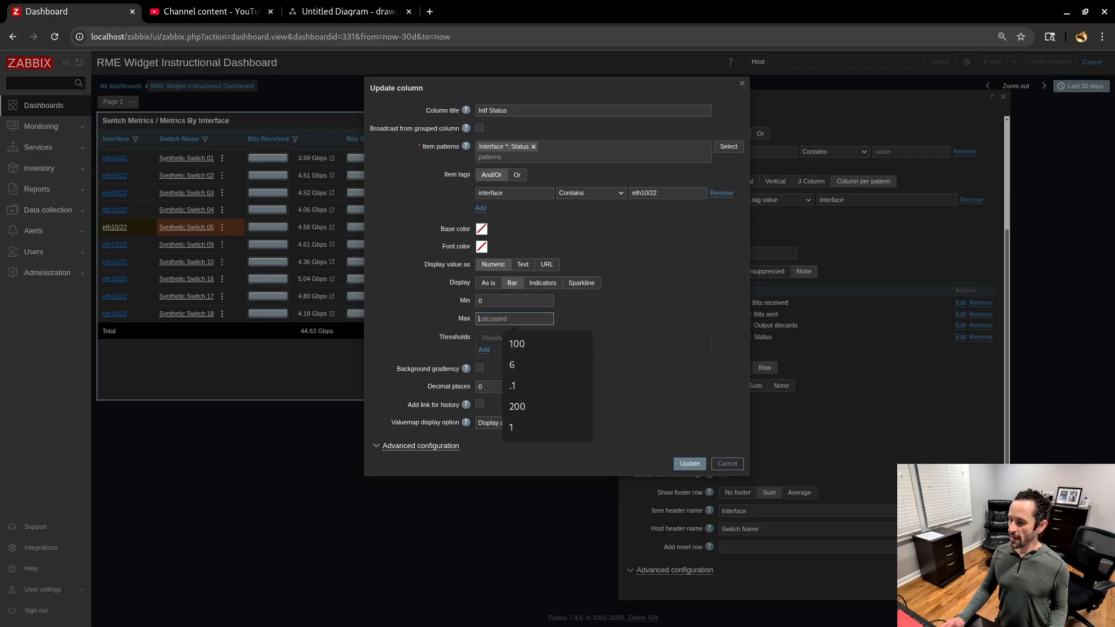
click(689, 463)
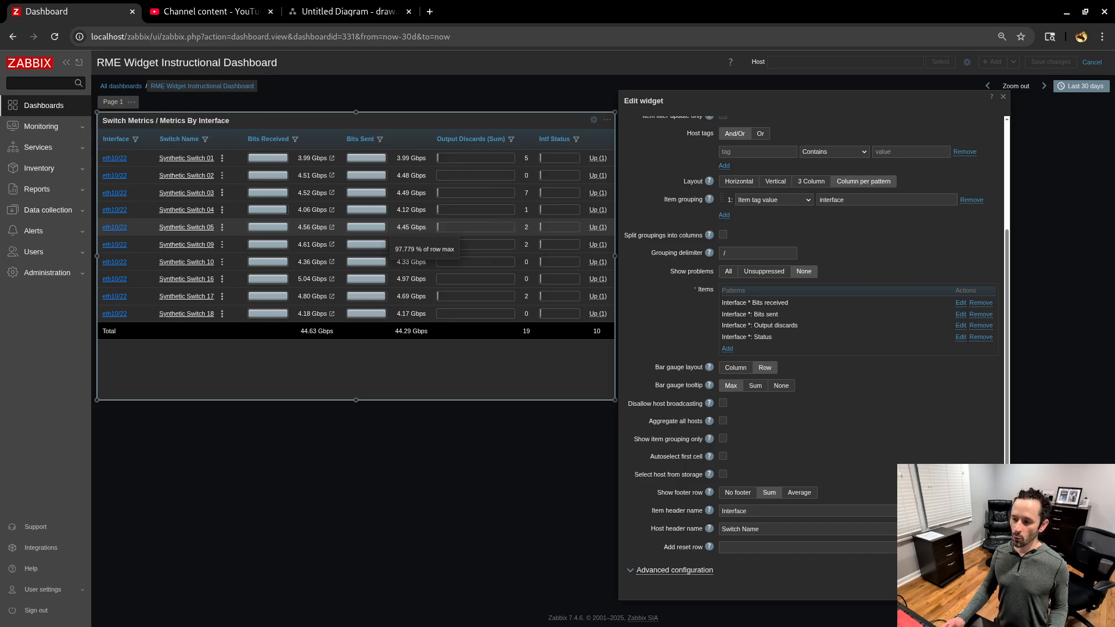
Select the Synthetic Switch 05 row's interface and switch name, and check its bar tooltips against the row max under the Row layout
click(114, 227)
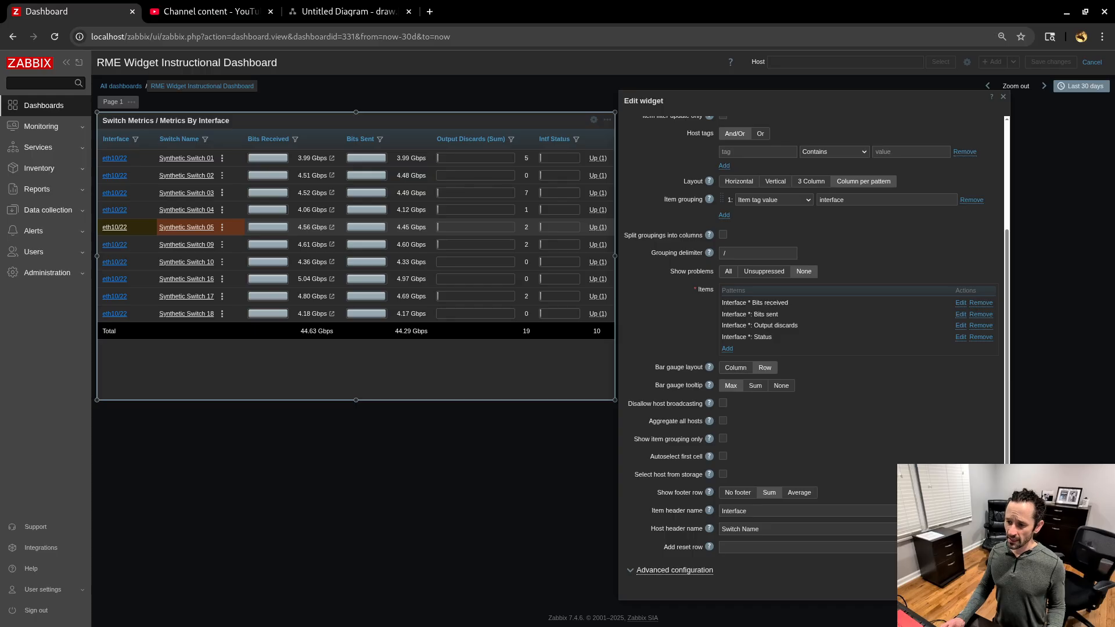
mouse_move(491, 228)
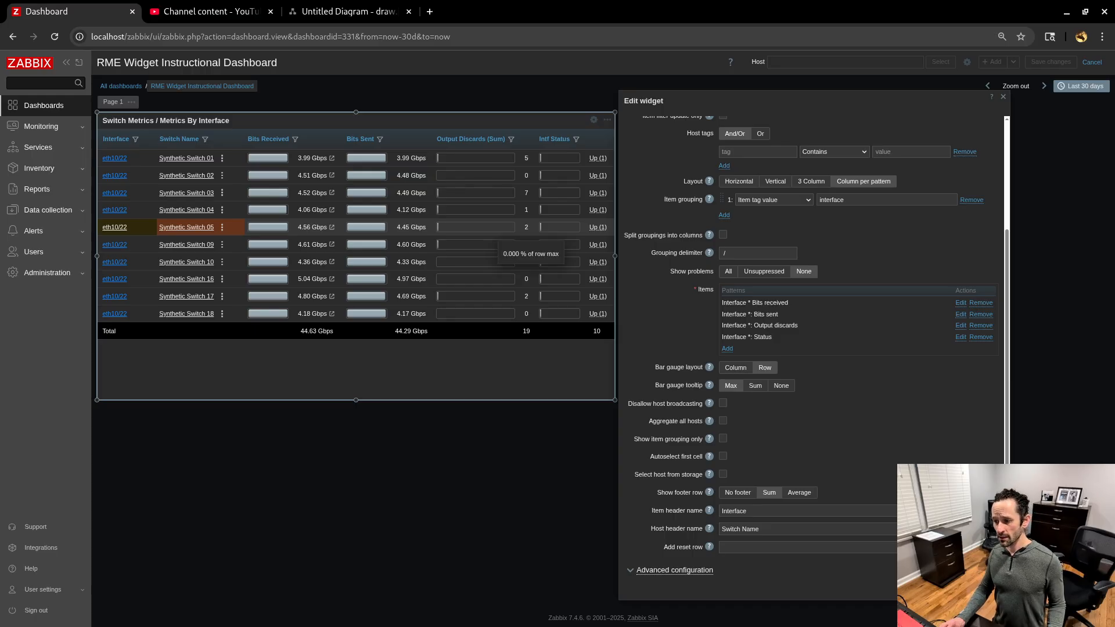
mouse_move(561, 227)
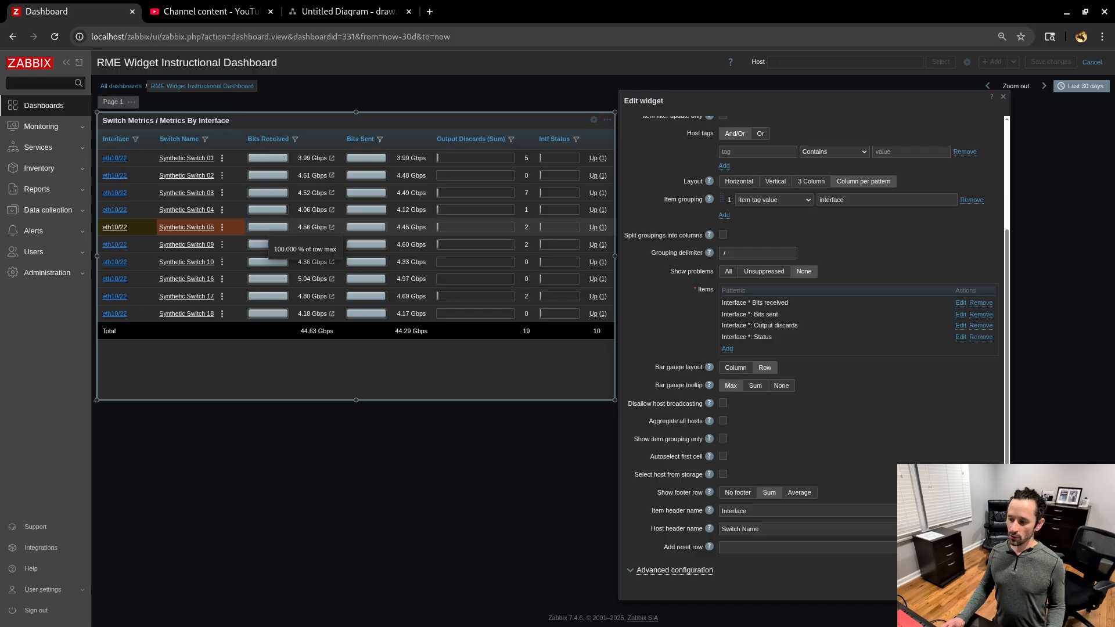
drag(655, 367, 702, 367)
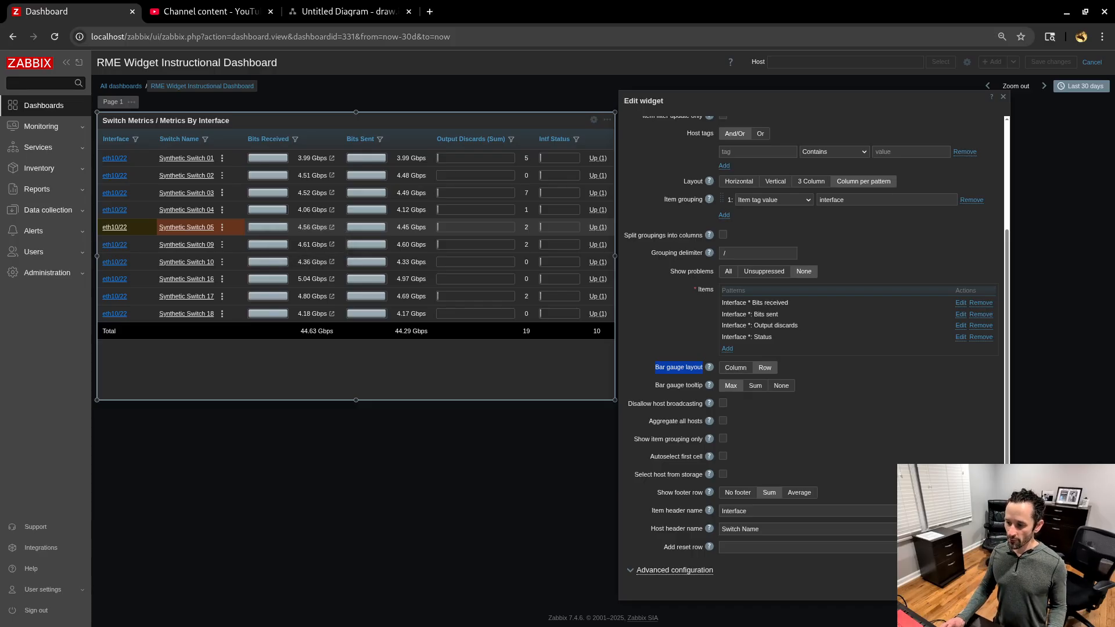
click(652, 384)
mouse_move(423, 228)
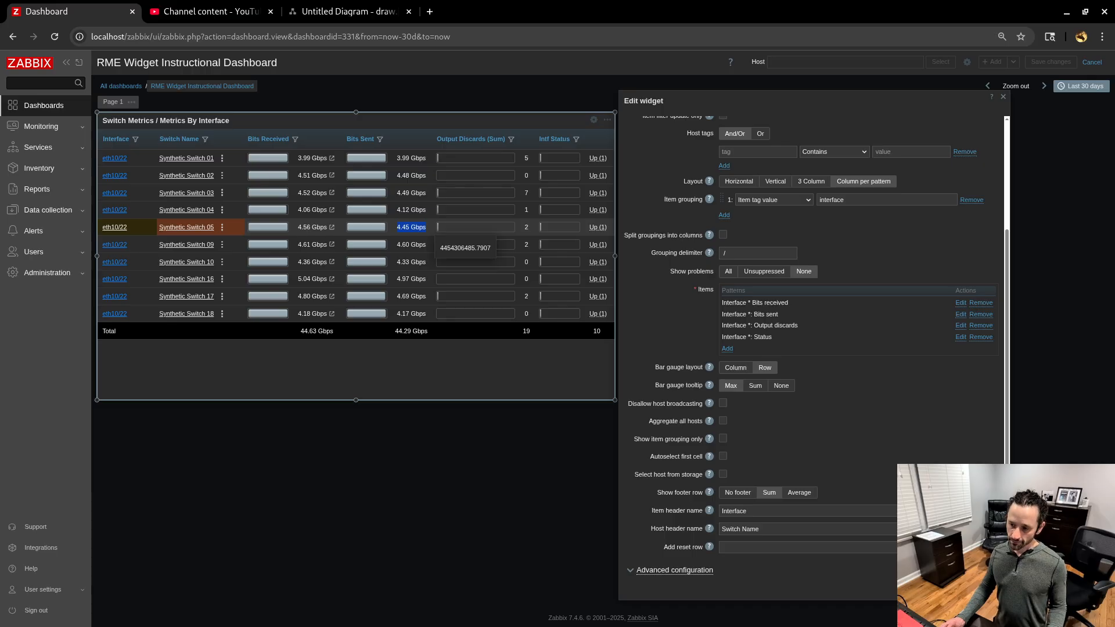
mouse_move(371, 245)
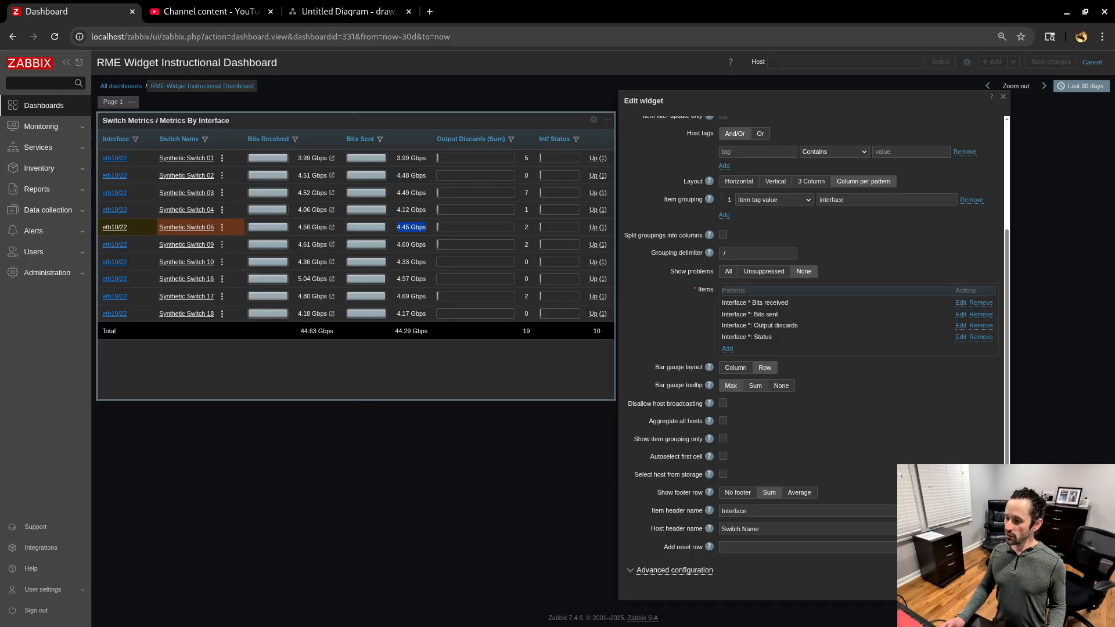
Compare the Bits Received and Bits Sent values across the Synthetic Switch 05 row with the Bar gauge tooltip on Max
drag(655, 385, 702, 385)
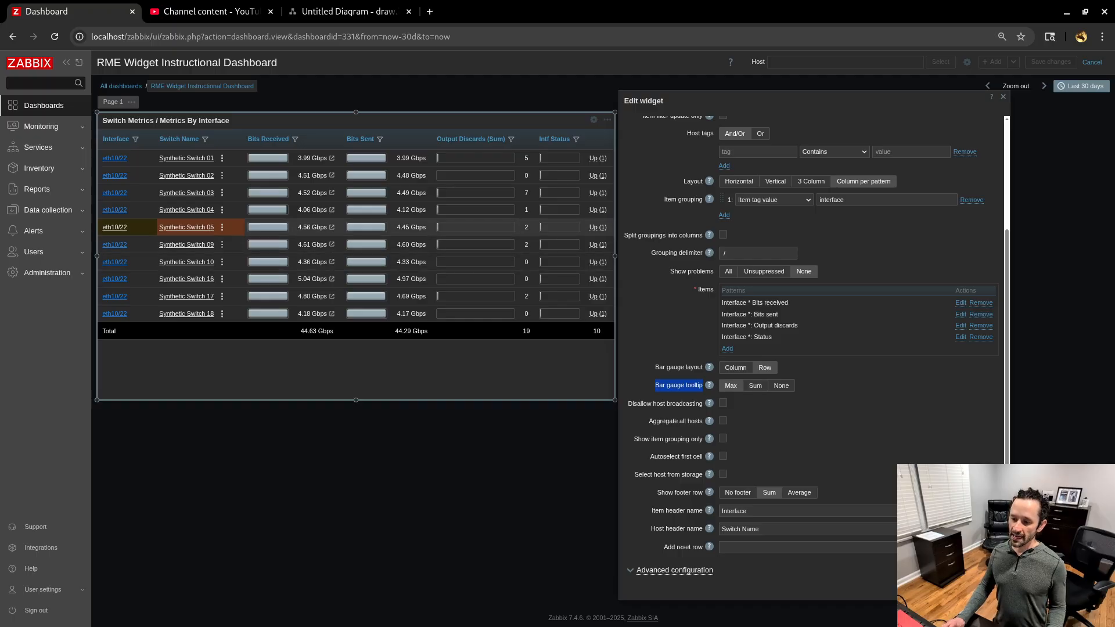
click(294, 227)
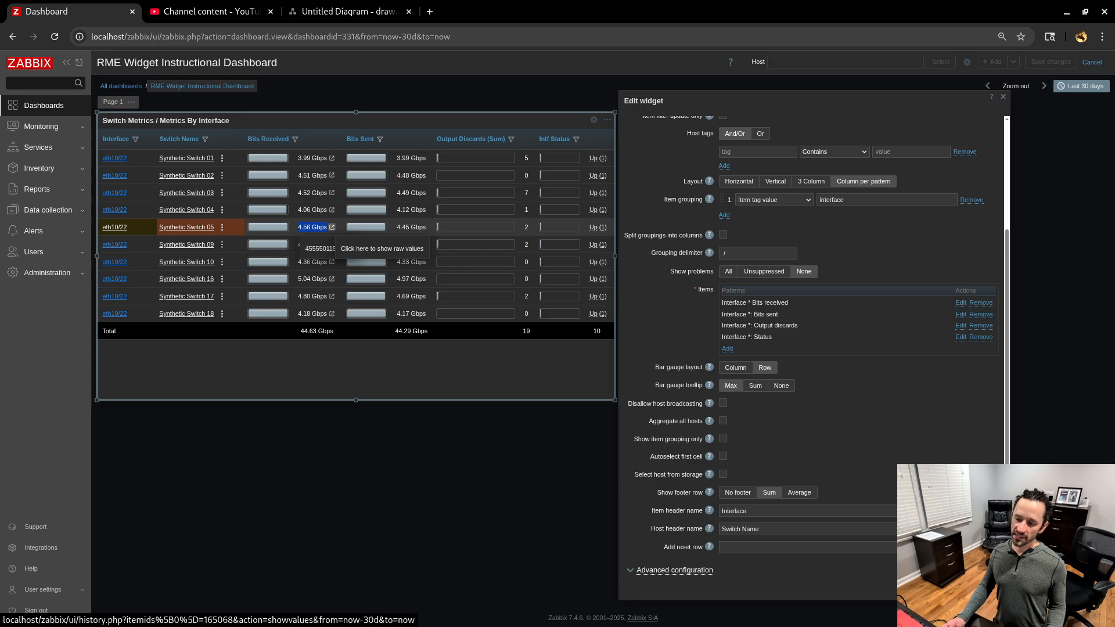
drag(396, 224, 425, 229)
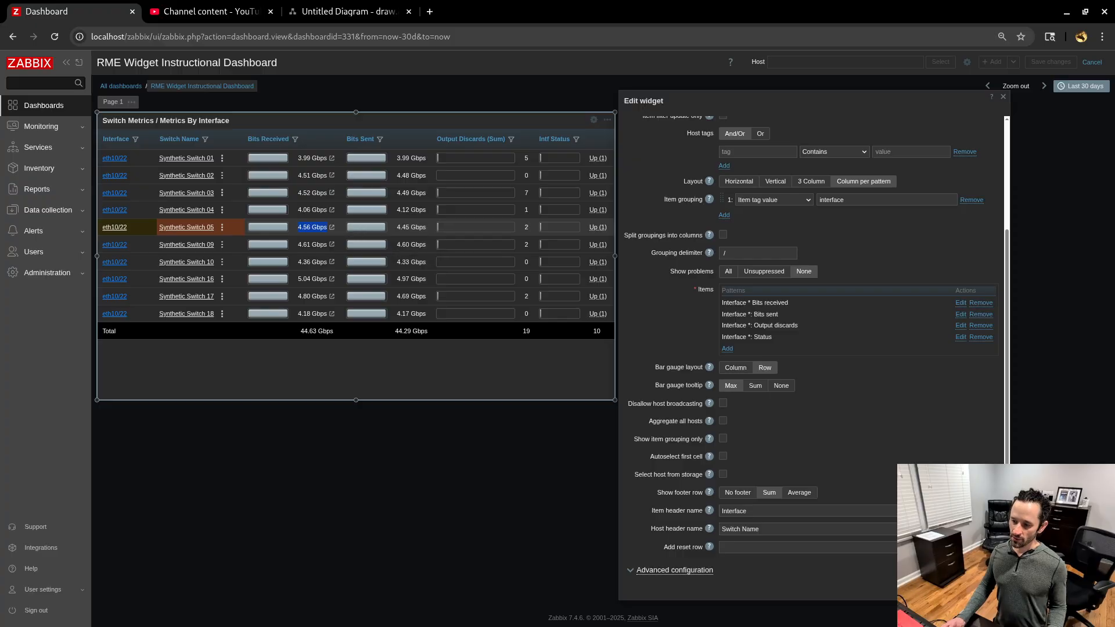
mouse_move(402, 227)
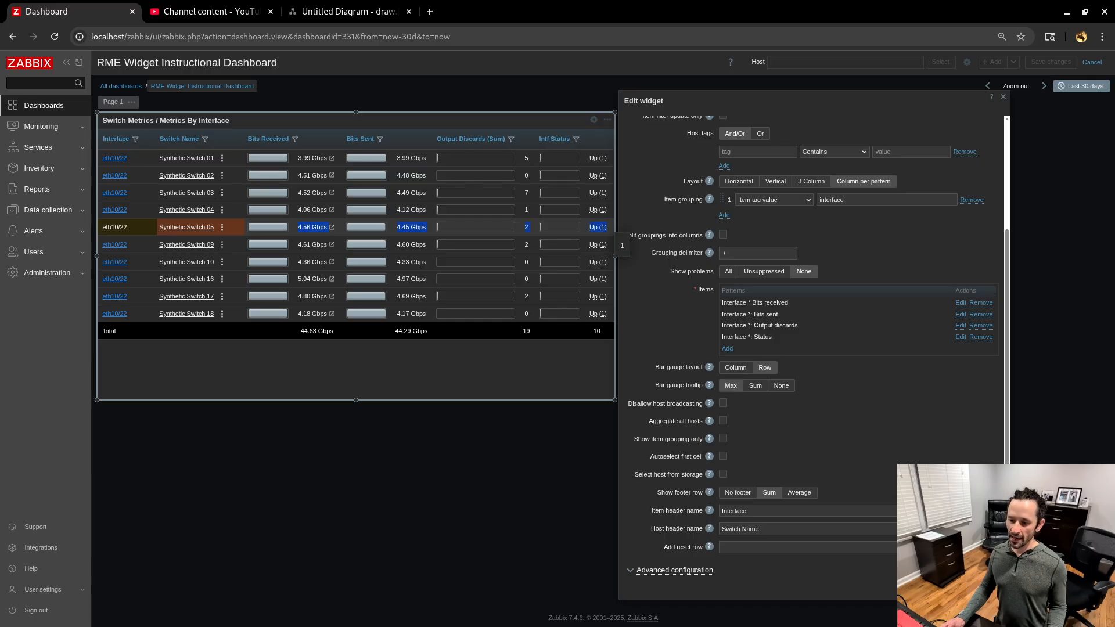
drag(605, 228, 613, 238)
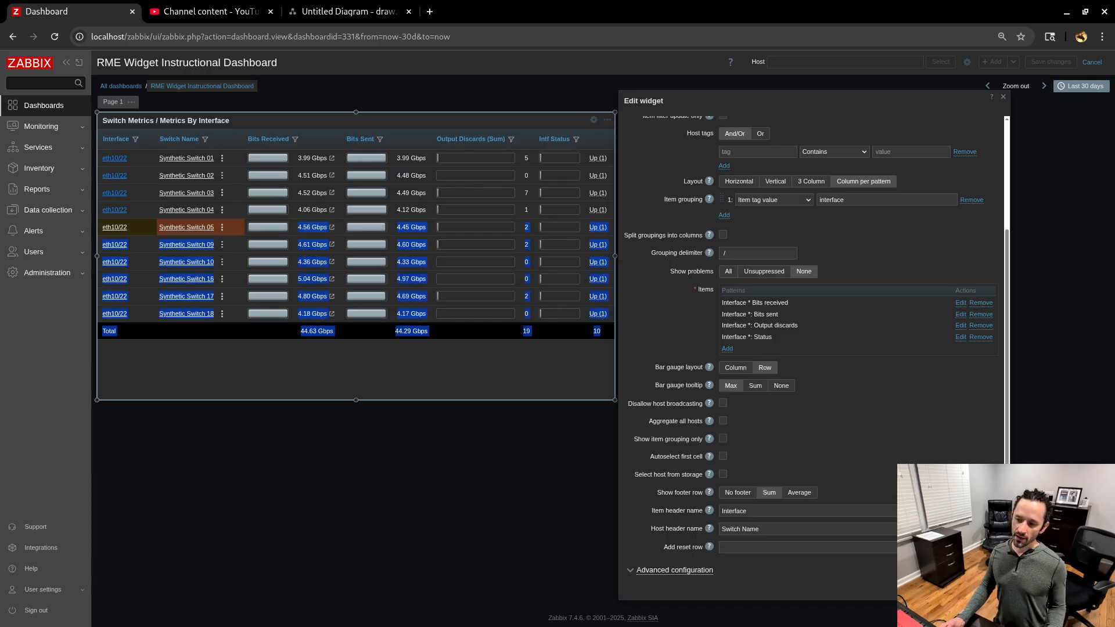
click(611, 230)
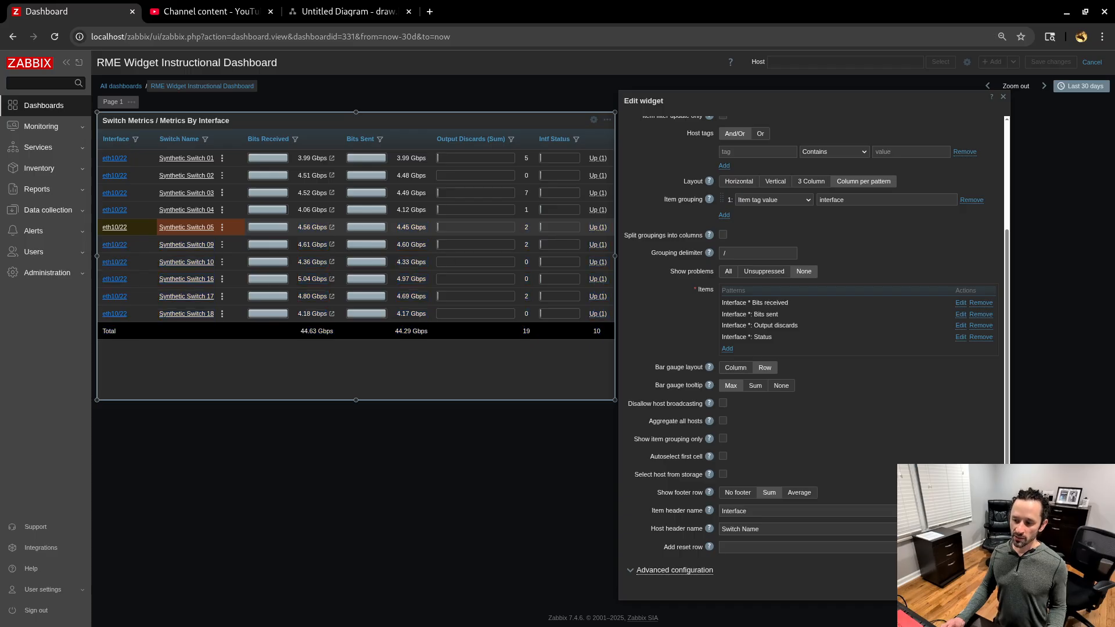
Set the Bar gauge tooltip to Sum and select the Synthetic Switch 05 row's interface and switch name
click(754, 385)
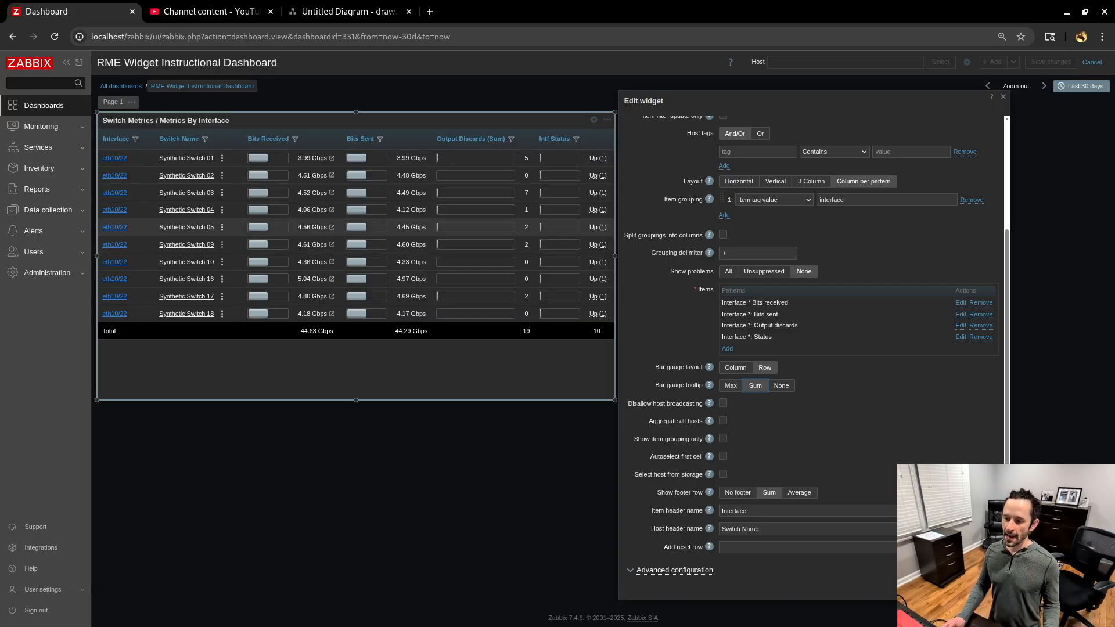
click(120, 227)
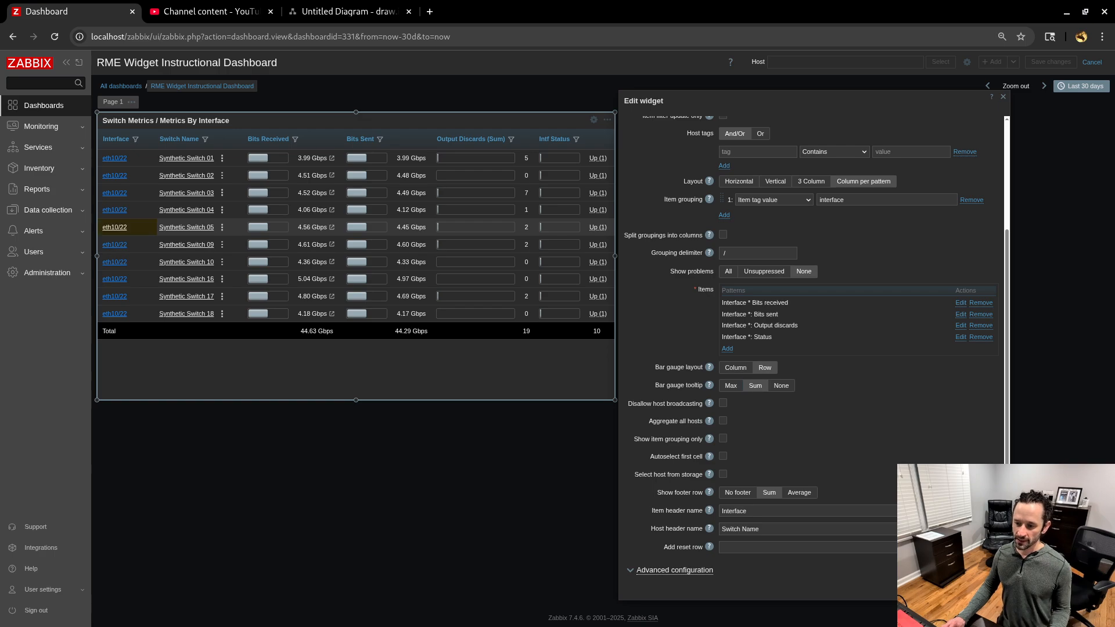
click(197, 226)
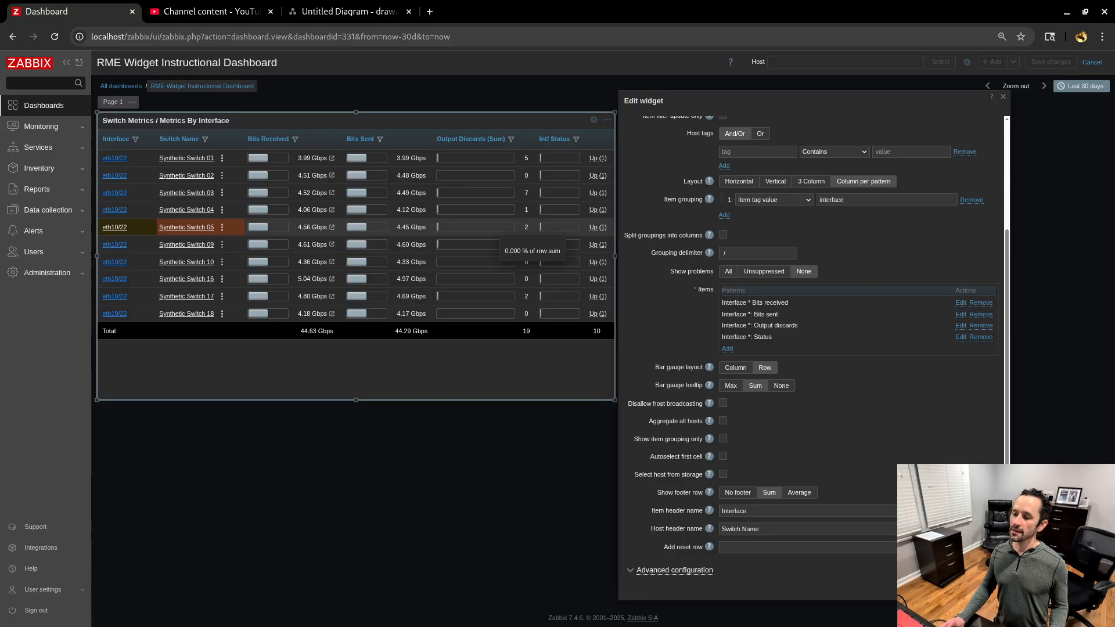
Switch to the draw.io diagram, move the second and third outlined bars closer to the first, and fill the first bar green
click(342, 12)
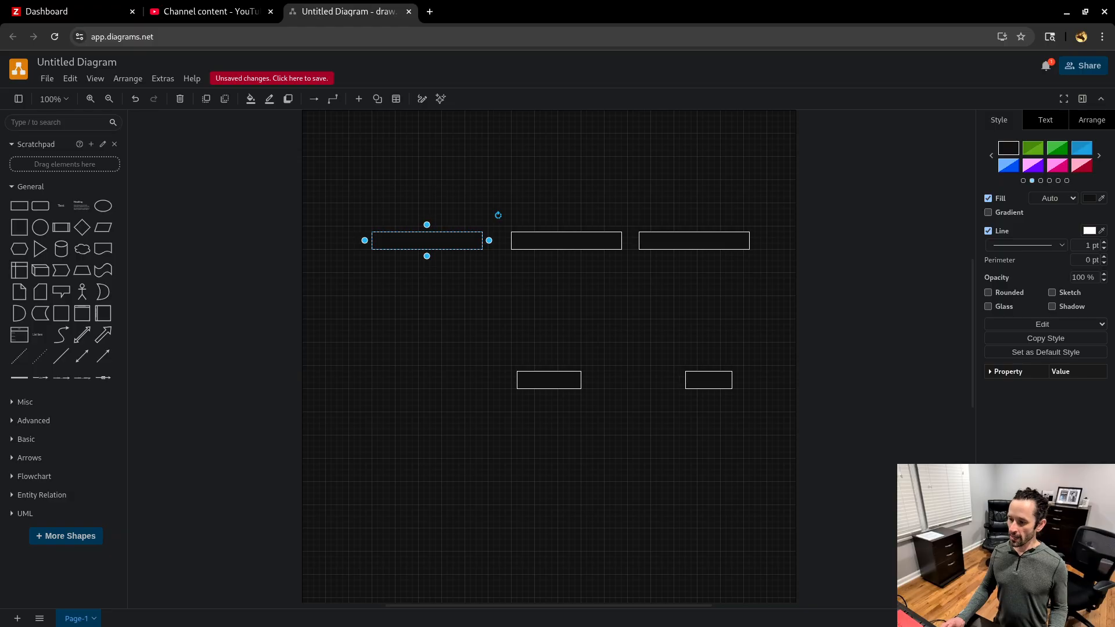
drag(566, 241, 555, 240)
drag(694, 240, 682, 240)
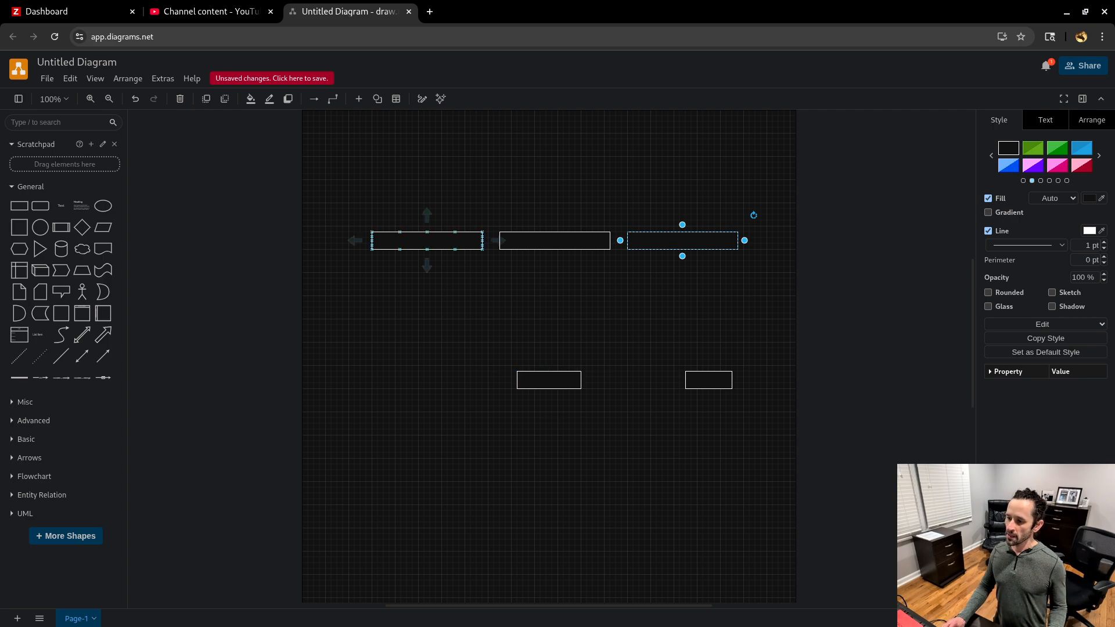
click(426, 240)
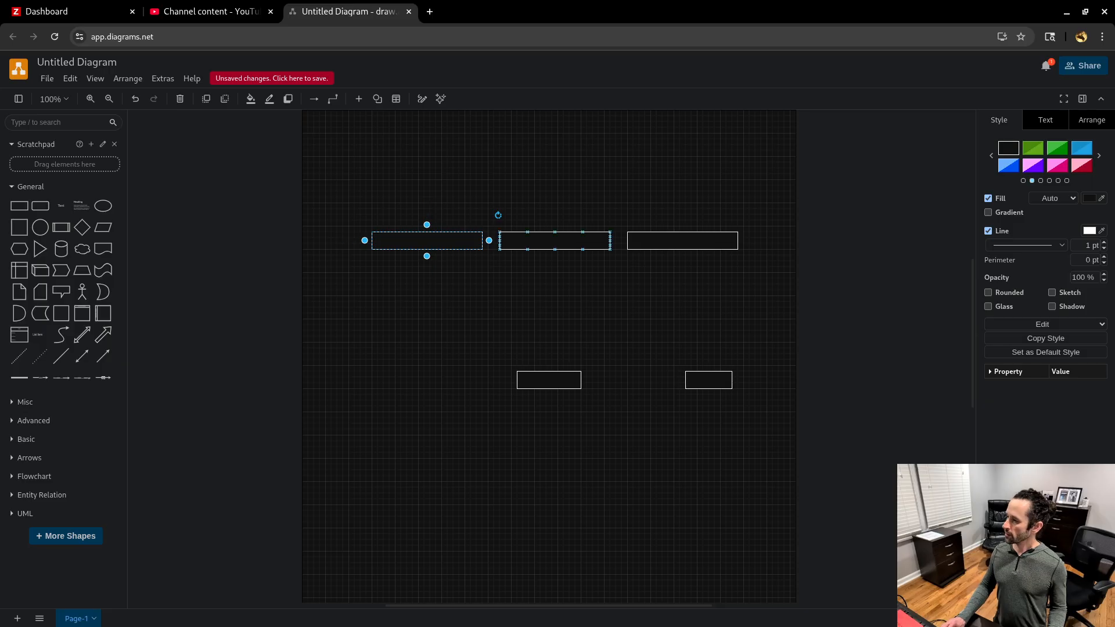
click(1033, 148)
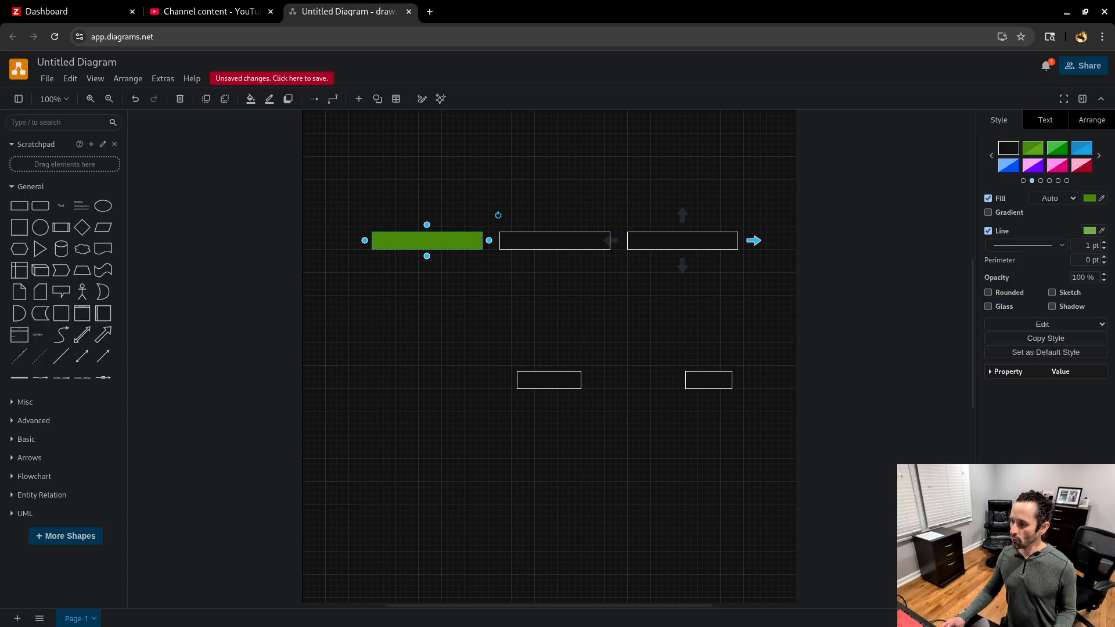
mouse_move(753, 241)
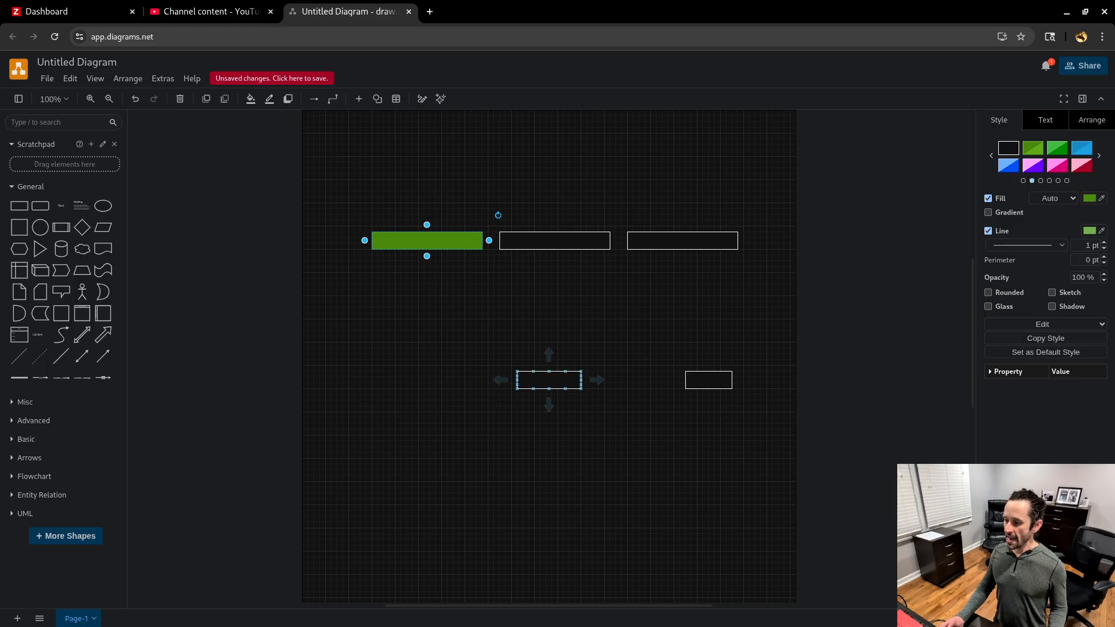
Move the wider of the two loose rectangles to the start of the second bar and fill it light blue
drag(549, 379, 531, 241)
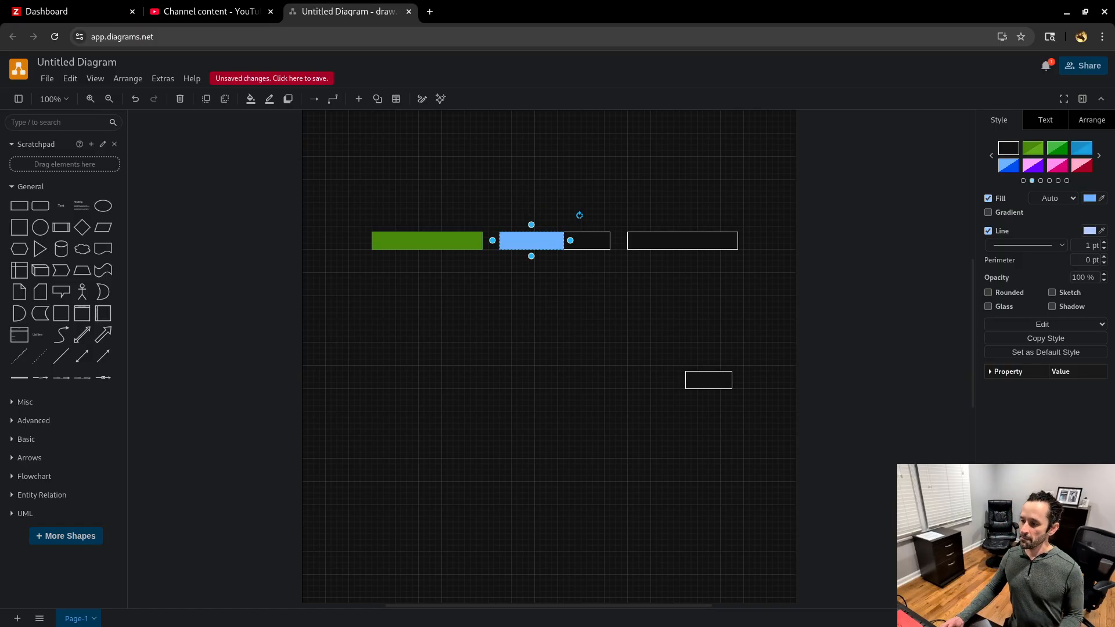
key(Escape)
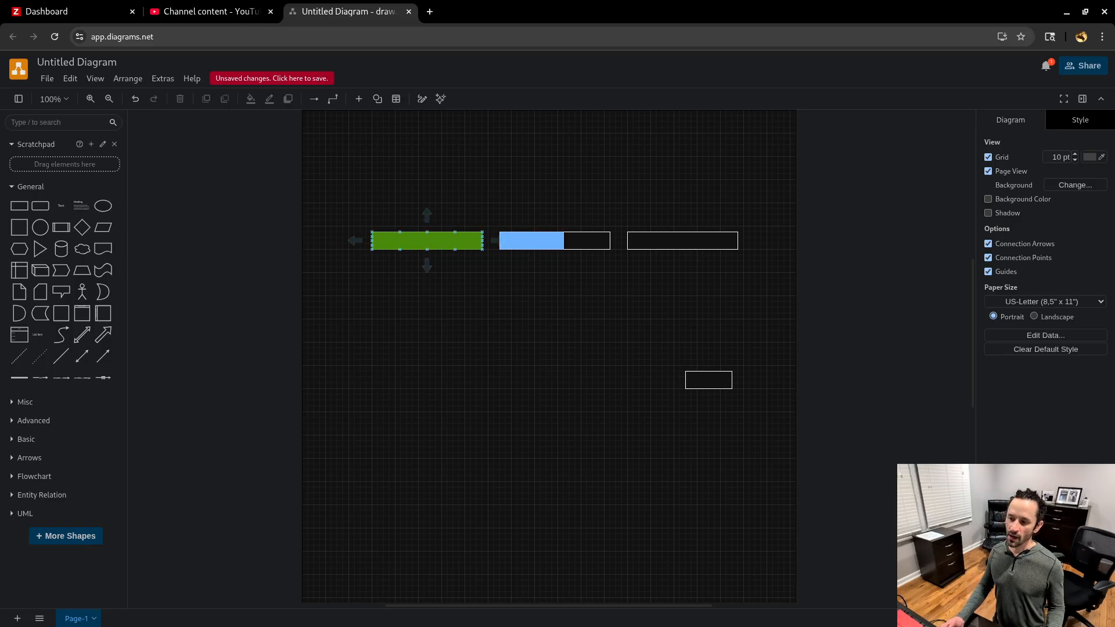
click(427, 240)
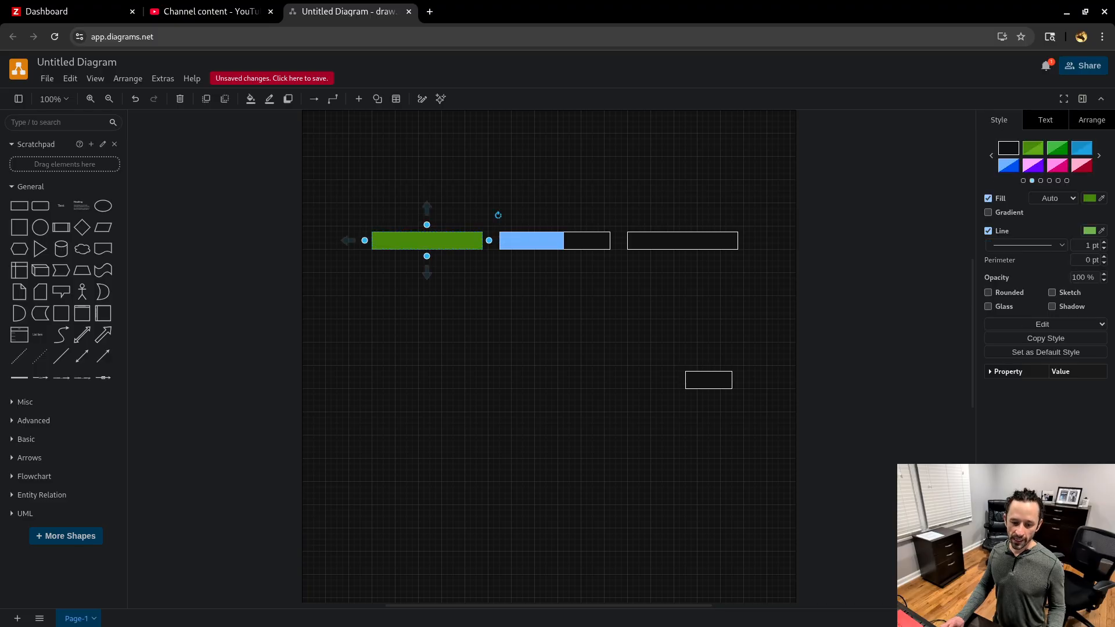
click(532, 241)
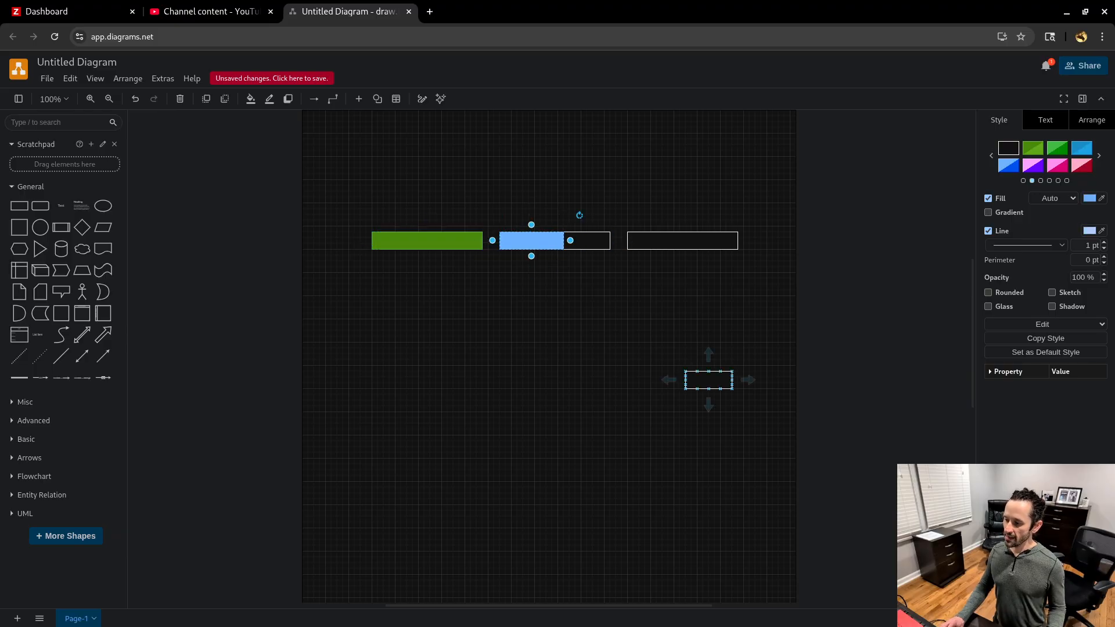
Move the remaining small rectangle to the start of the third bar and fill it pink
drag(709, 379, 650, 240)
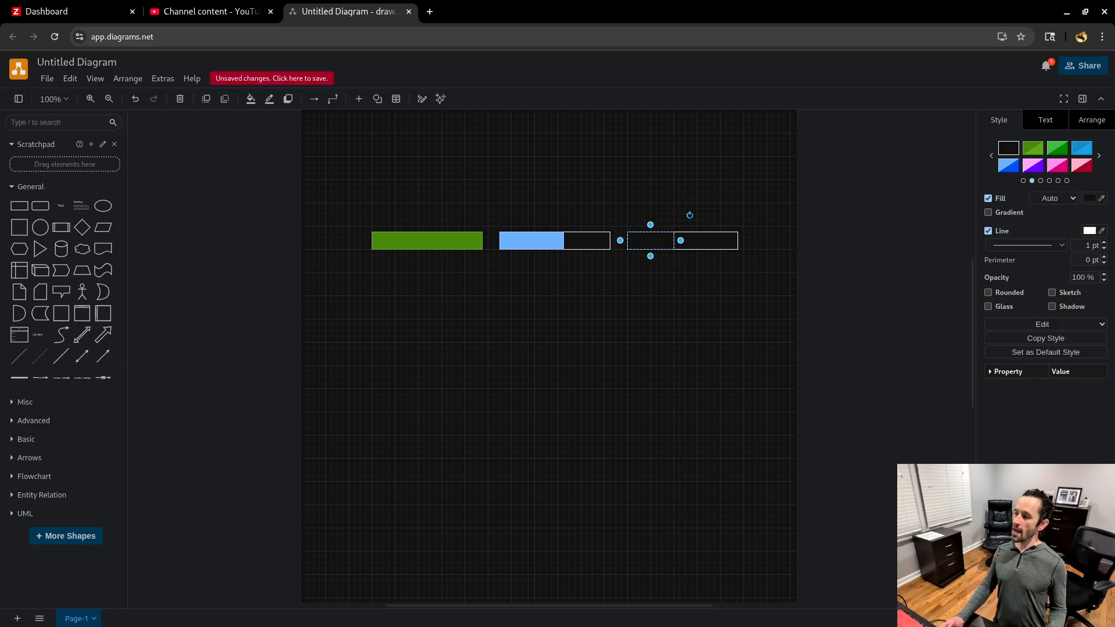
click(1081, 165)
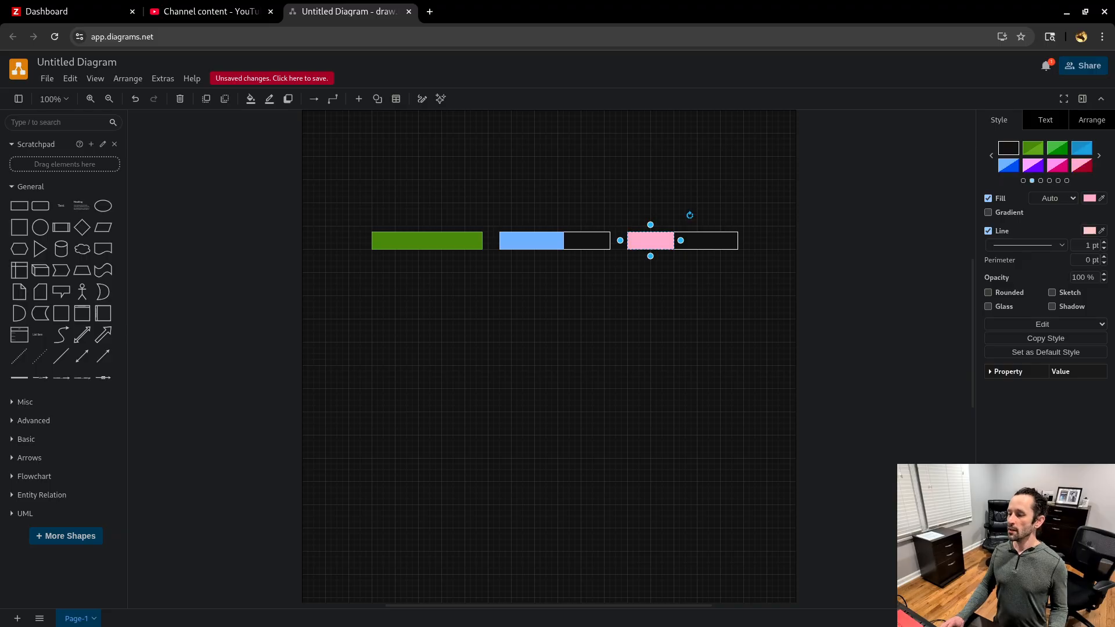
key(Escape)
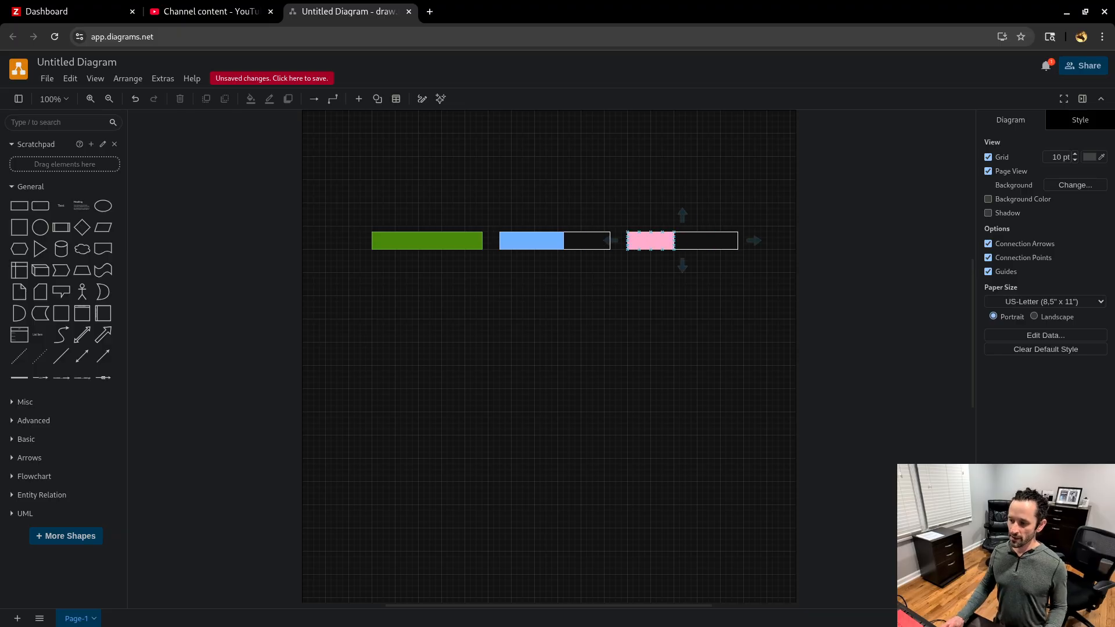
click(650, 242)
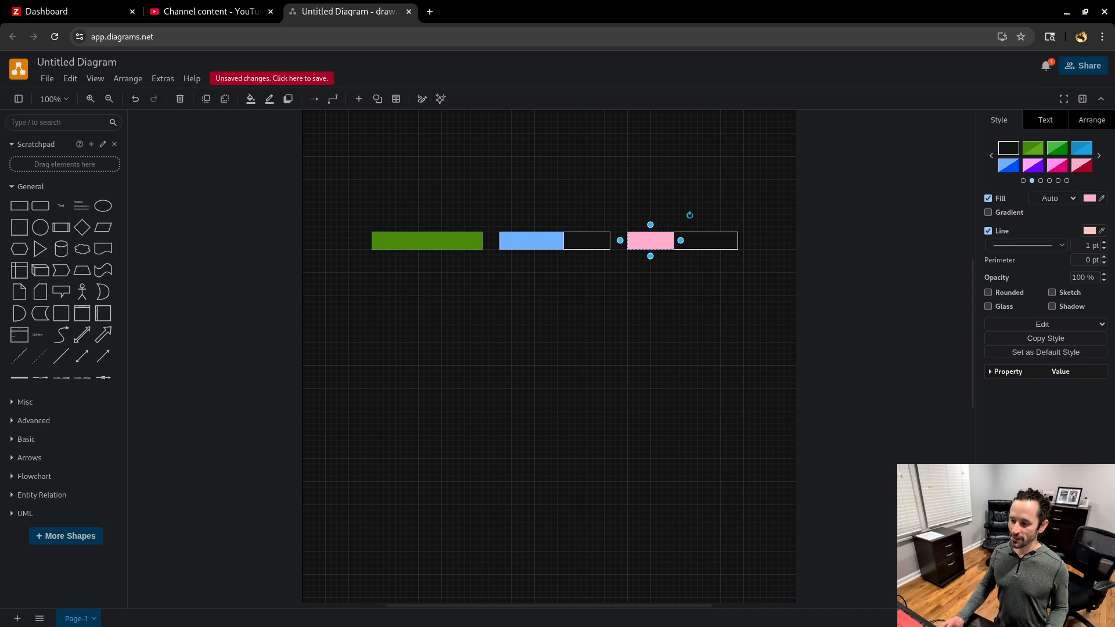
Return to the Zabbix dashboard and compare the Synthetic Switch 05 bars' row-sum tooltips with the bars in the diagram
click(69, 12)
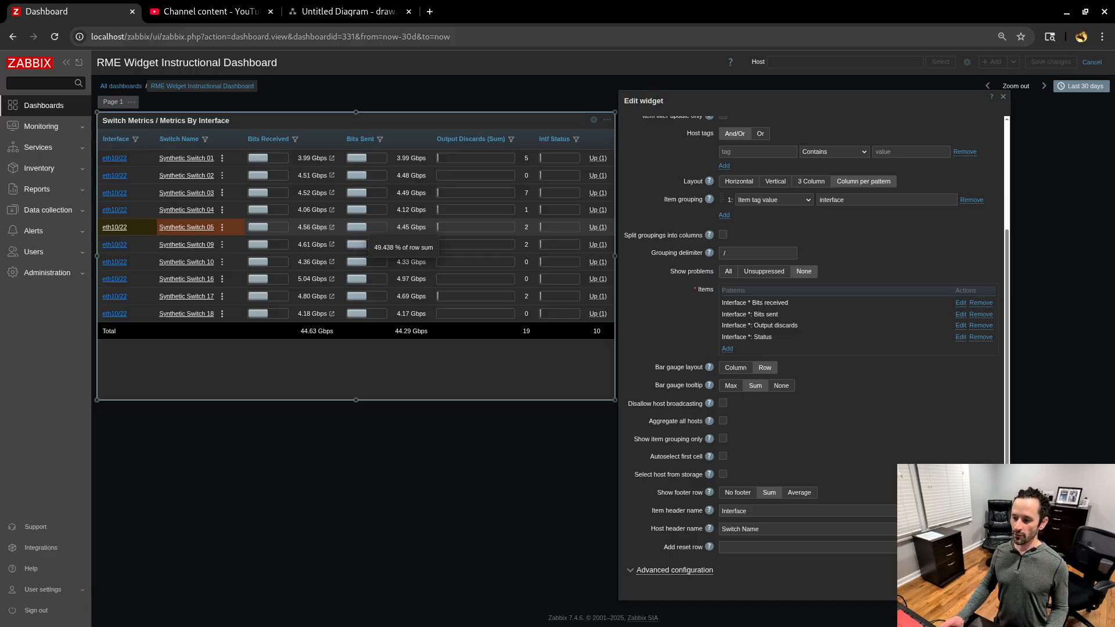
click(348, 12)
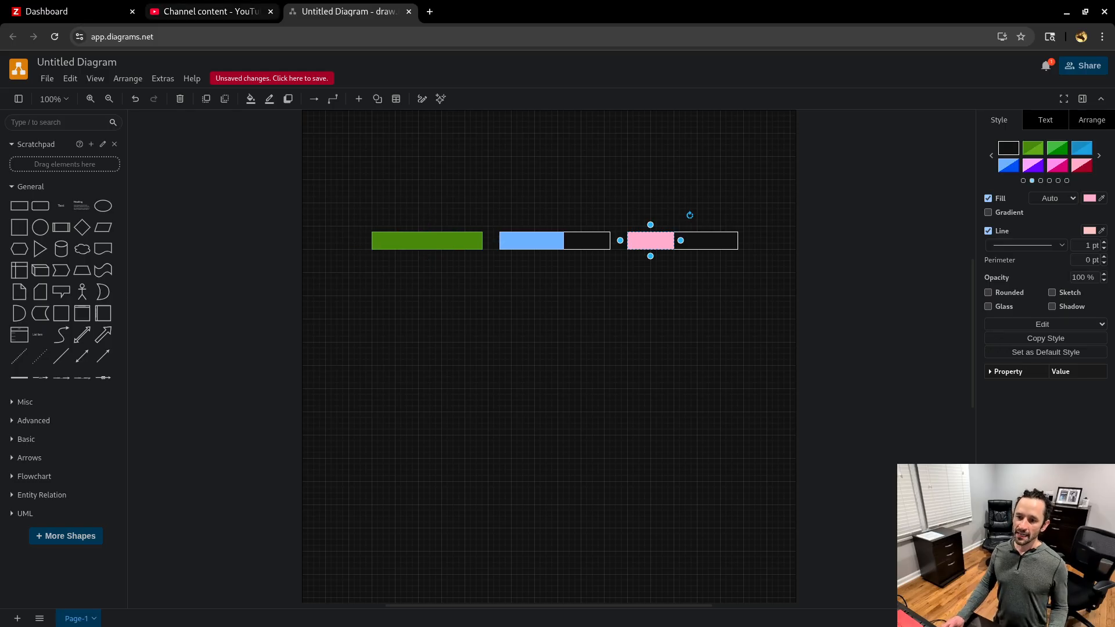
click(64, 11)
mouse_move(264, 228)
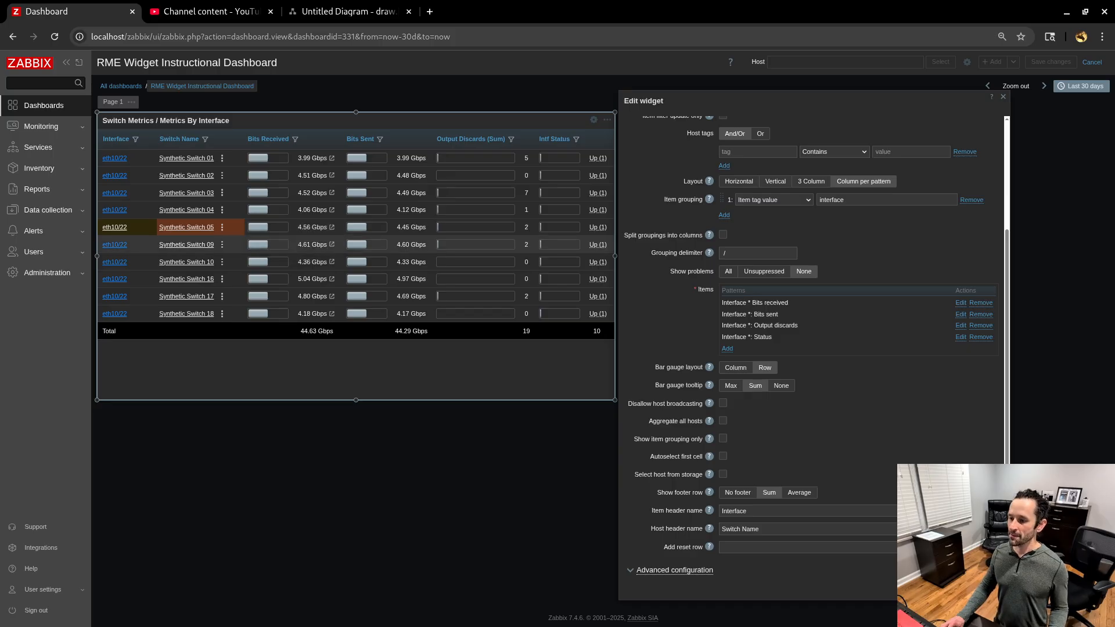
mouse_move(362, 228)
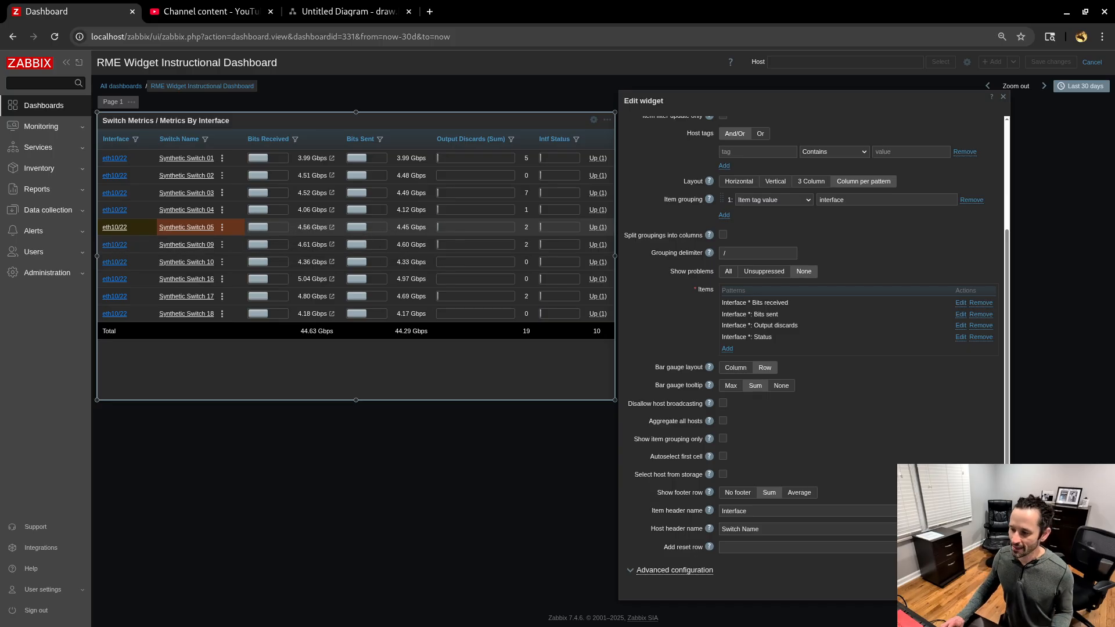
mouse_move(416, 245)
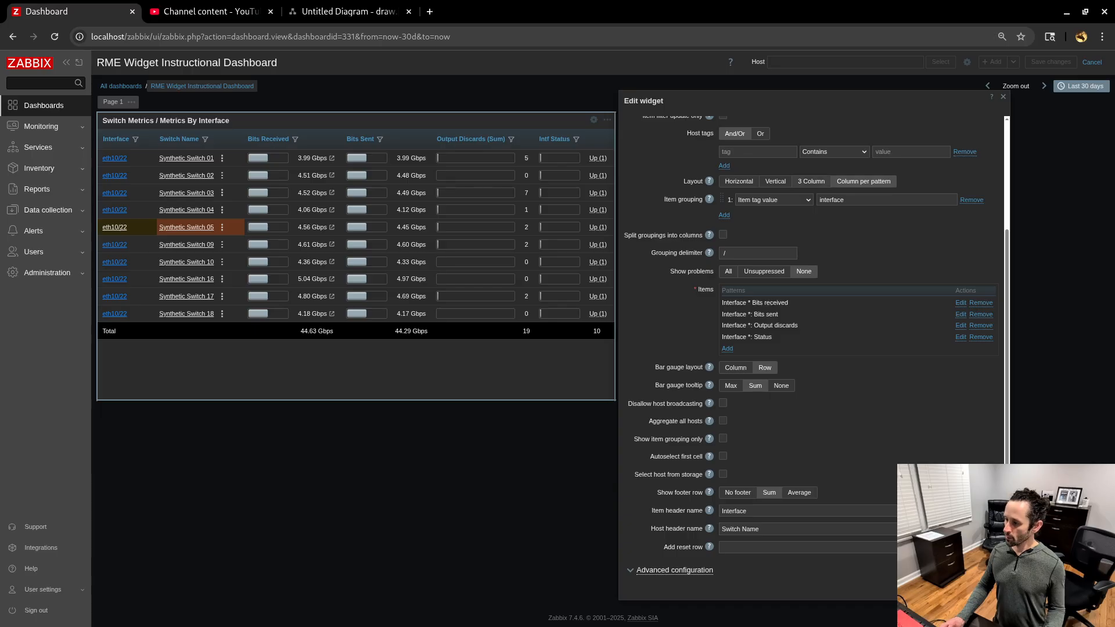
Set the widget's layout to 3 Column and review its Bar gauge layout option
click(811, 182)
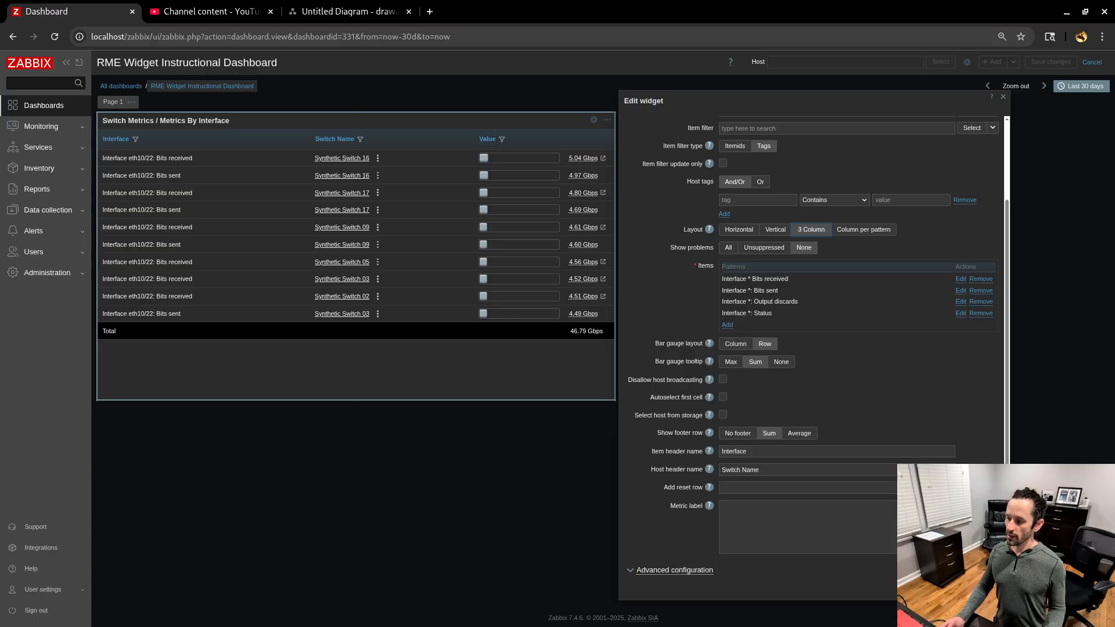
drag(655, 343, 702, 343)
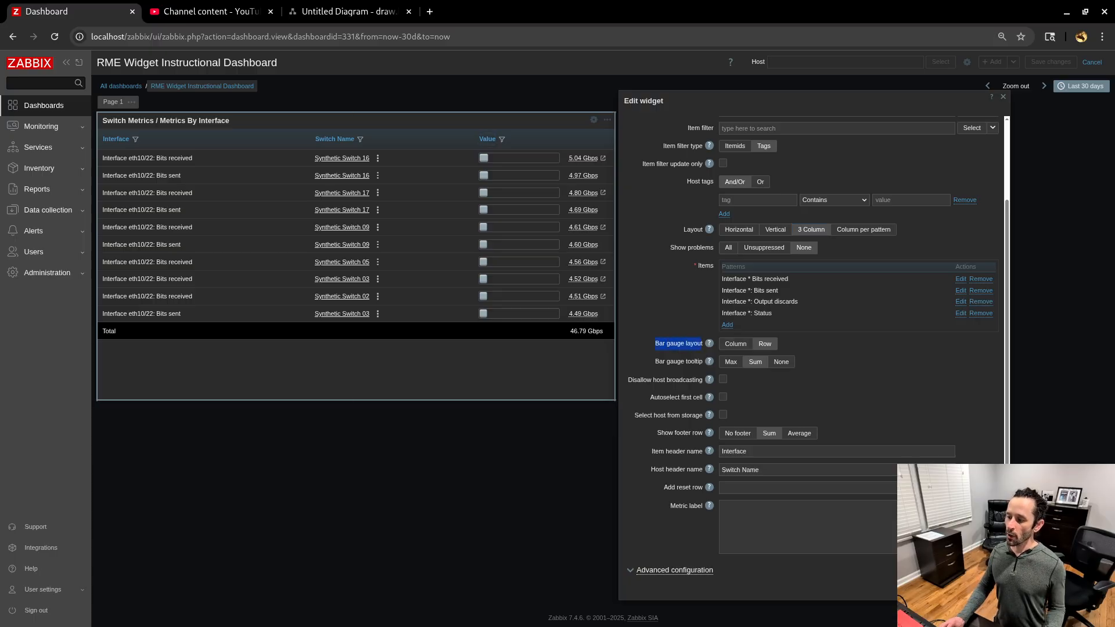
Try the Column bar gauge layout on the 3 Column table, examine the Value column, and set the bar gauge layout back to Row
click(735, 343)
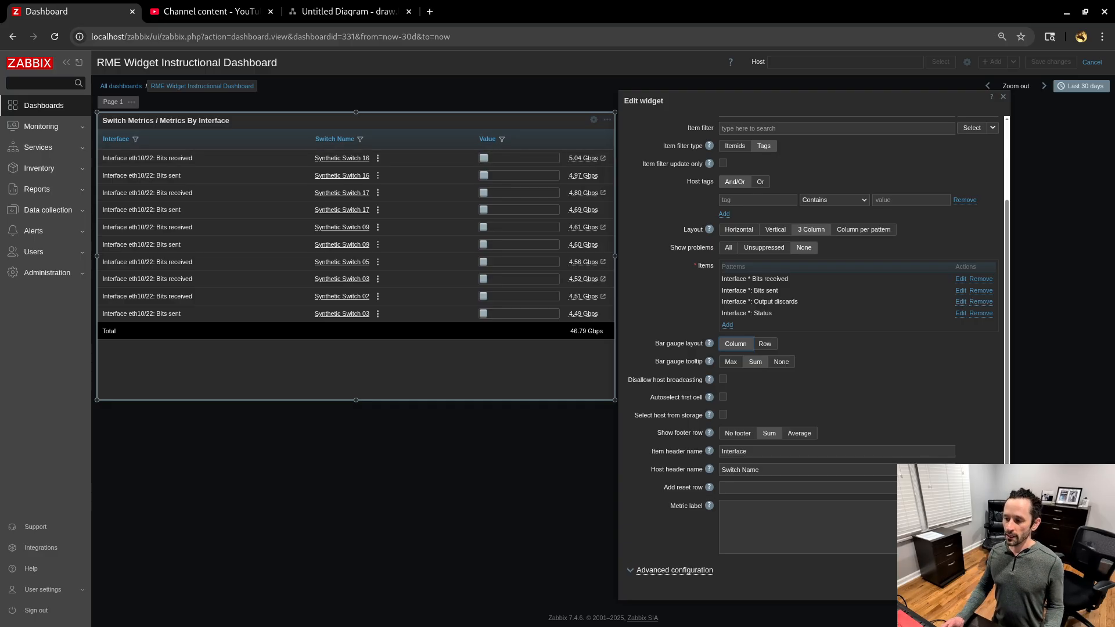
drag(478, 139, 506, 159)
click(524, 159)
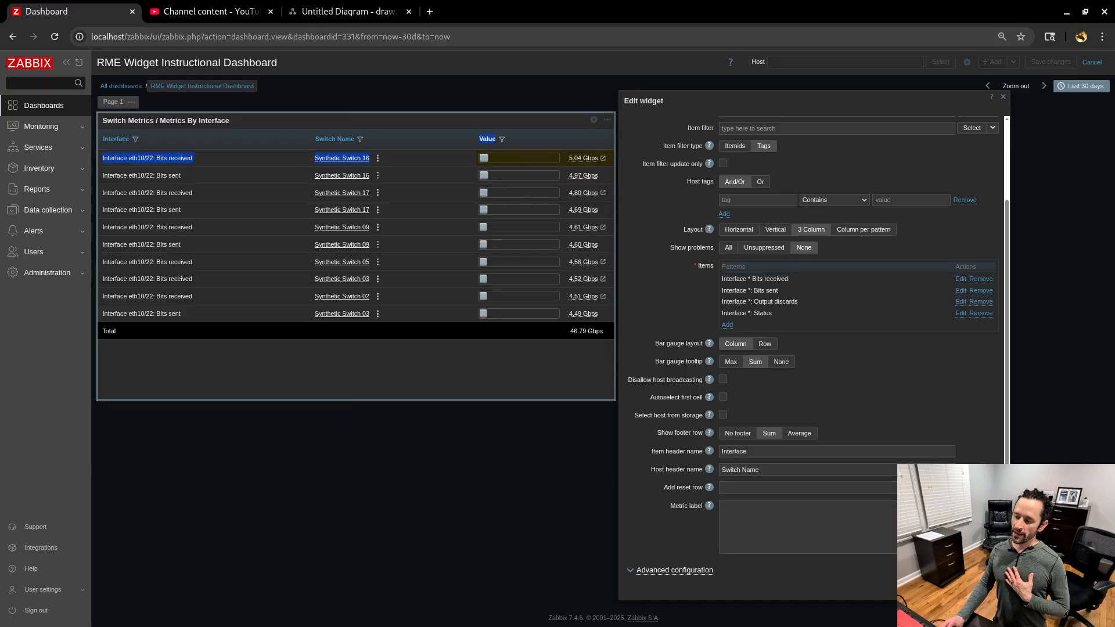
click(764, 344)
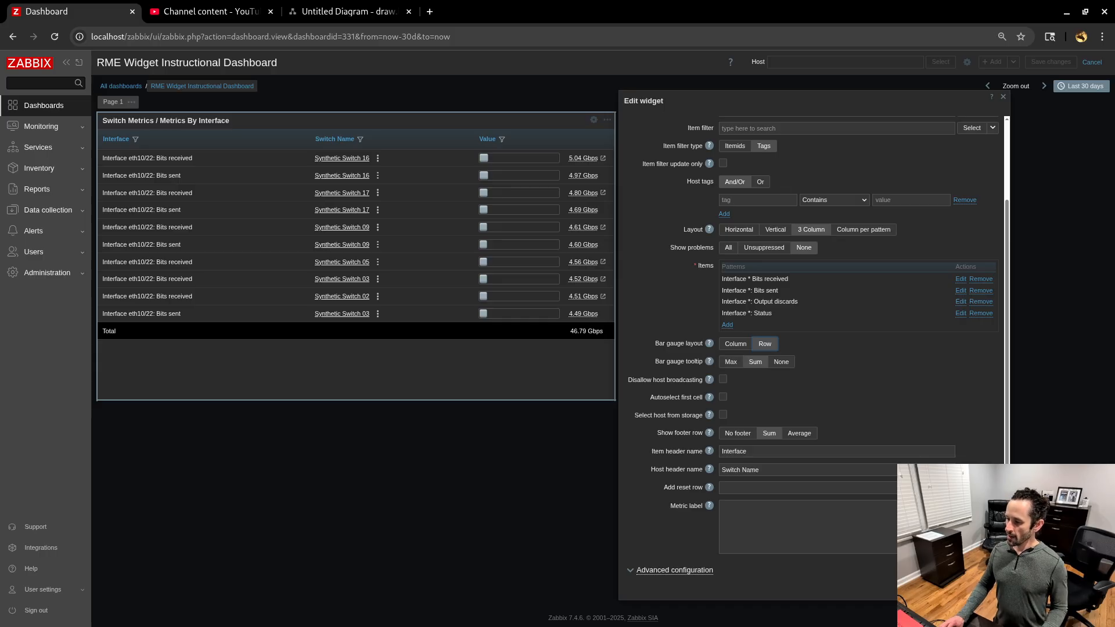
Examine the Sum tooltips on the Value bars of Synthetic Switch 16 and Synthetic Switch 17
drag(655, 361, 701, 361)
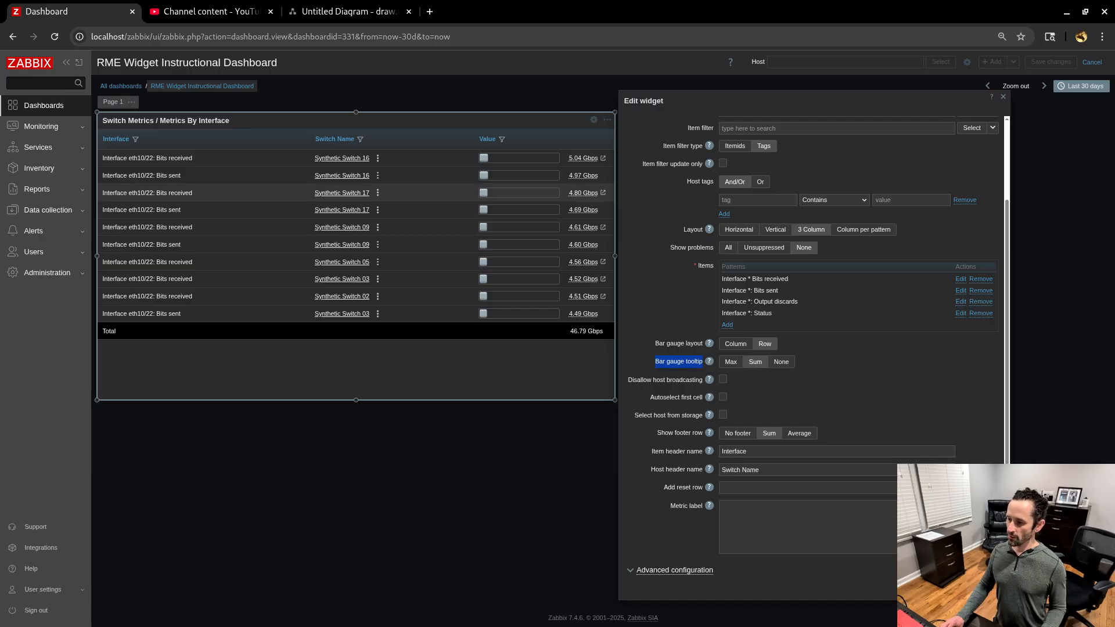
mouse_move(518, 159)
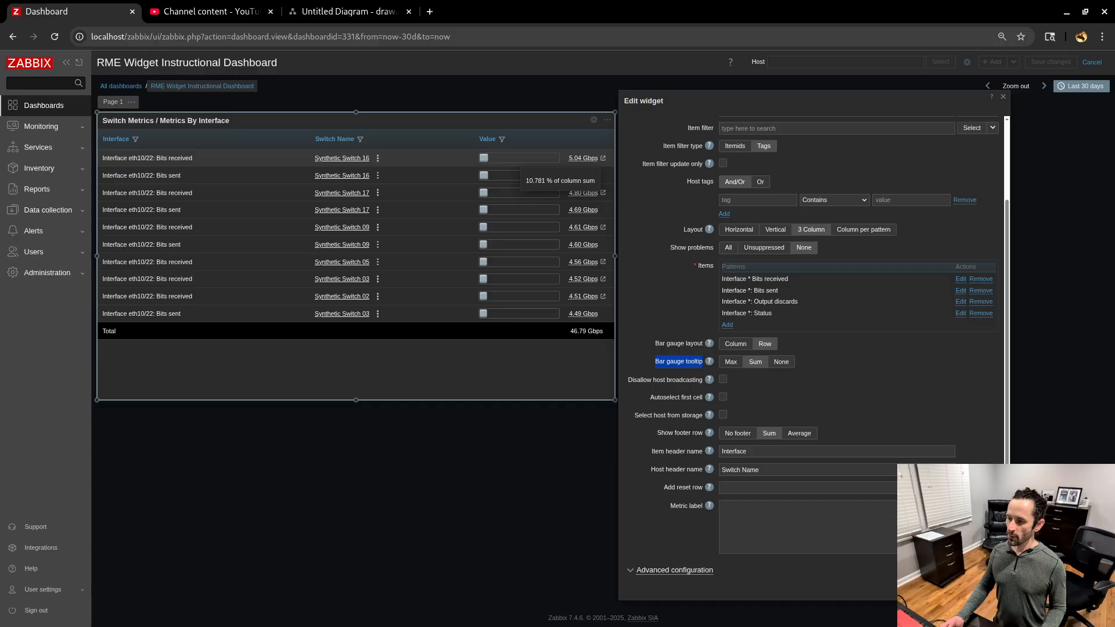
mouse_move(511, 210)
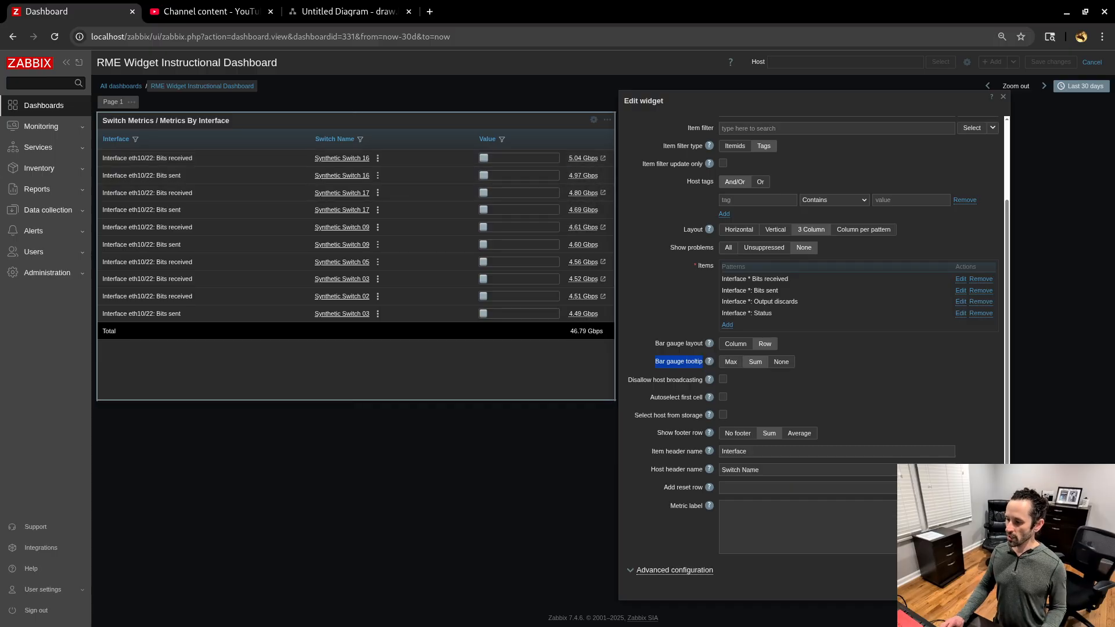
Set the bar gauge tooltip to Max and compare the Value bars in the table's first and last rows
click(730, 361)
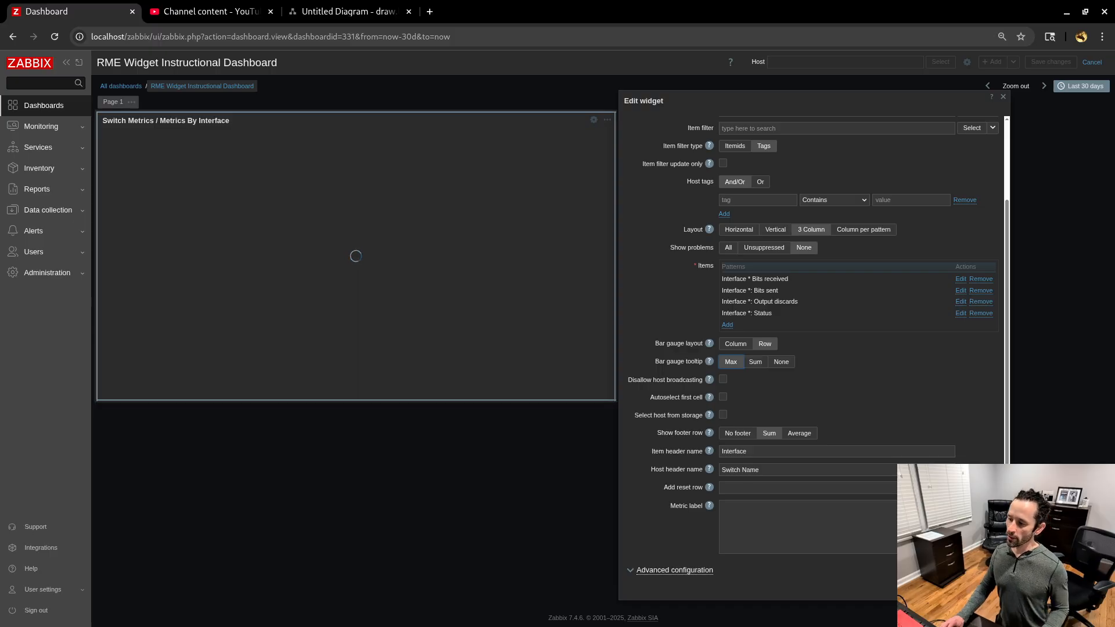
mouse_move(532, 161)
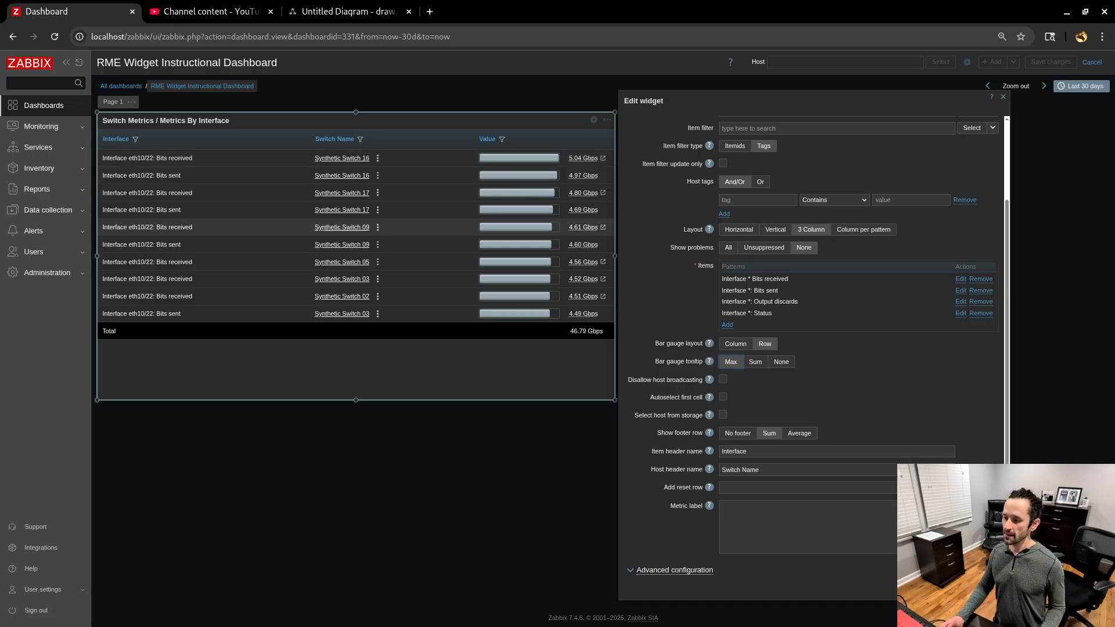
mouse_move(514, 317)
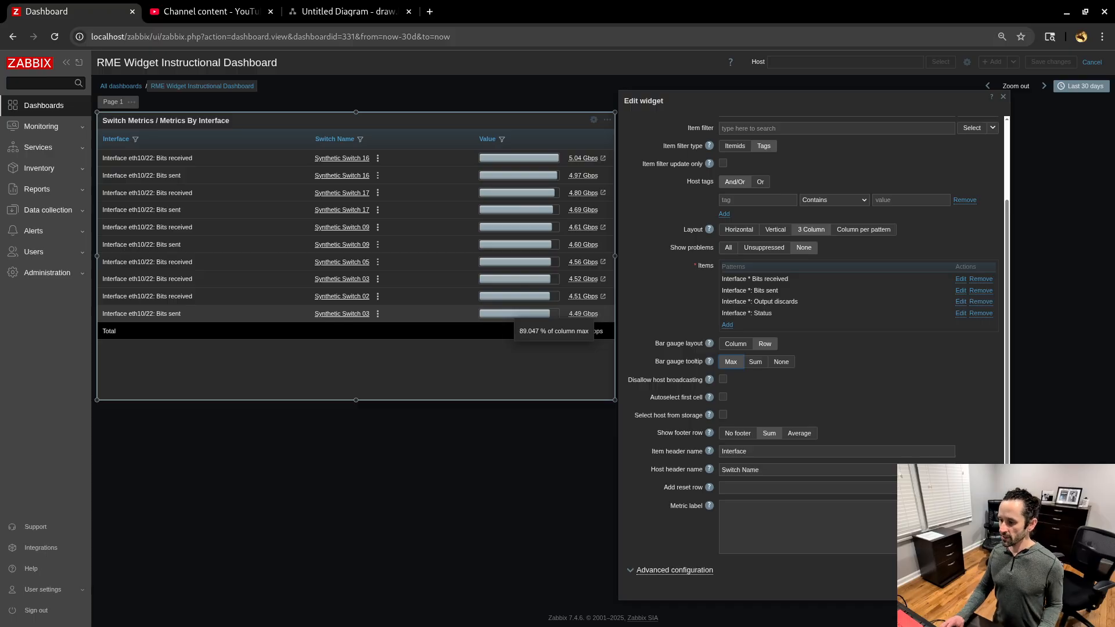
click(514, 314)
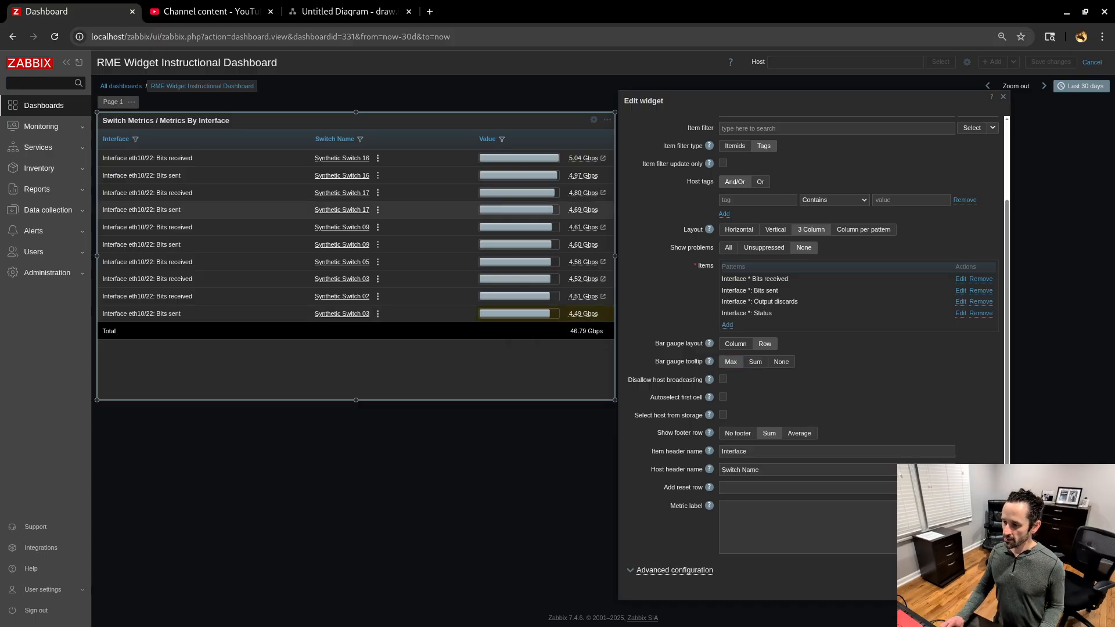
click(519, 158)
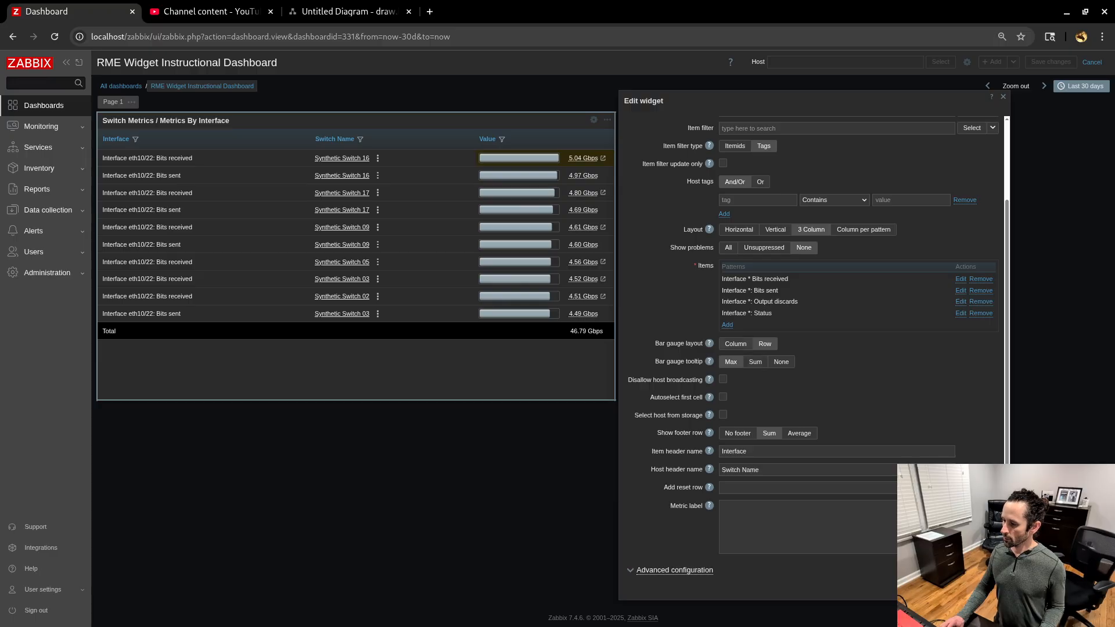
Change the table layout to Vertical and set its bar gauge layout to Row
click(735, 344)
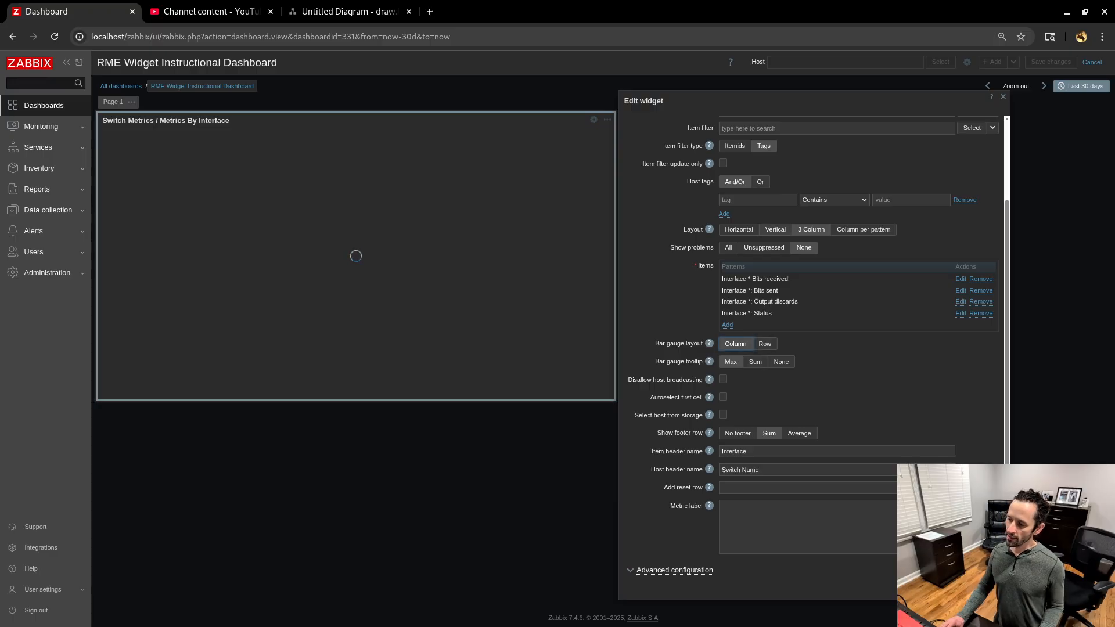
click(775, 229)
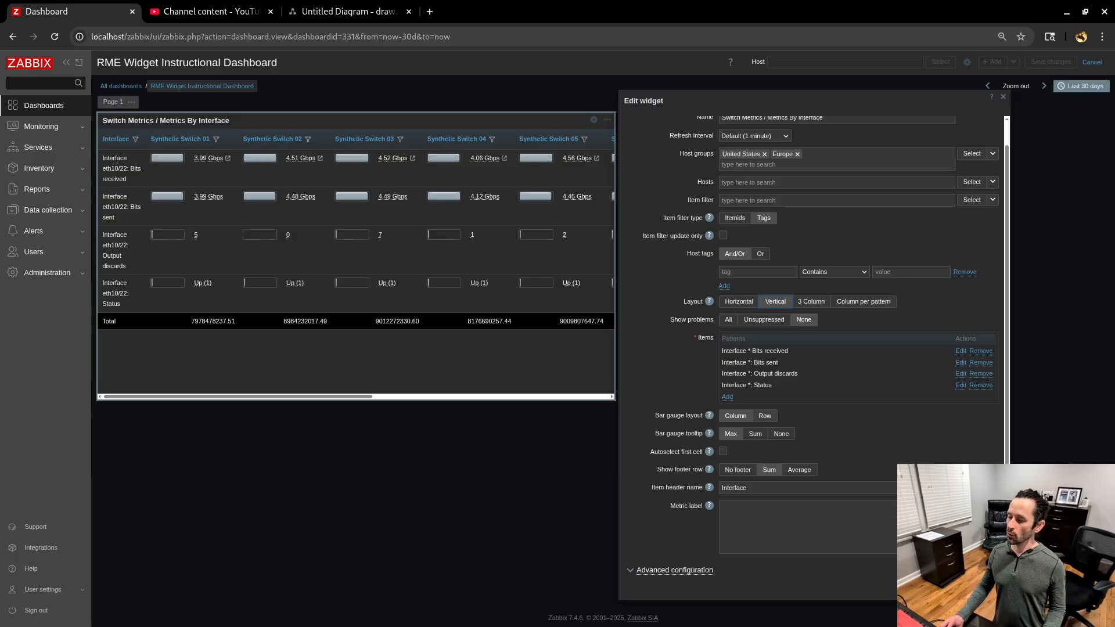
click(765, 416)
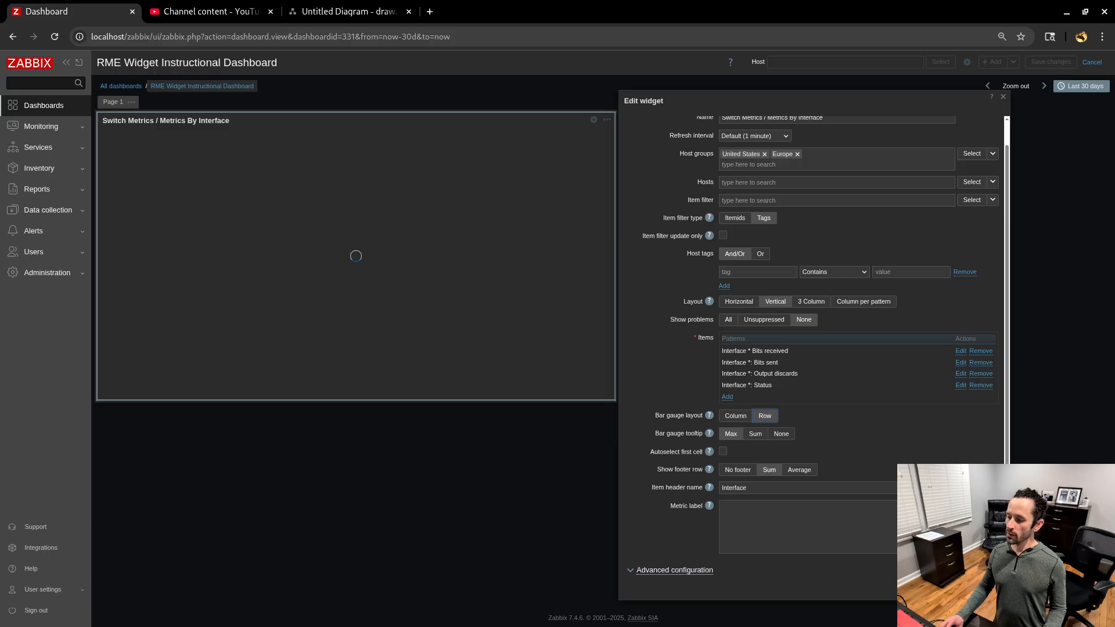
drag(655, 415, 696, 416)
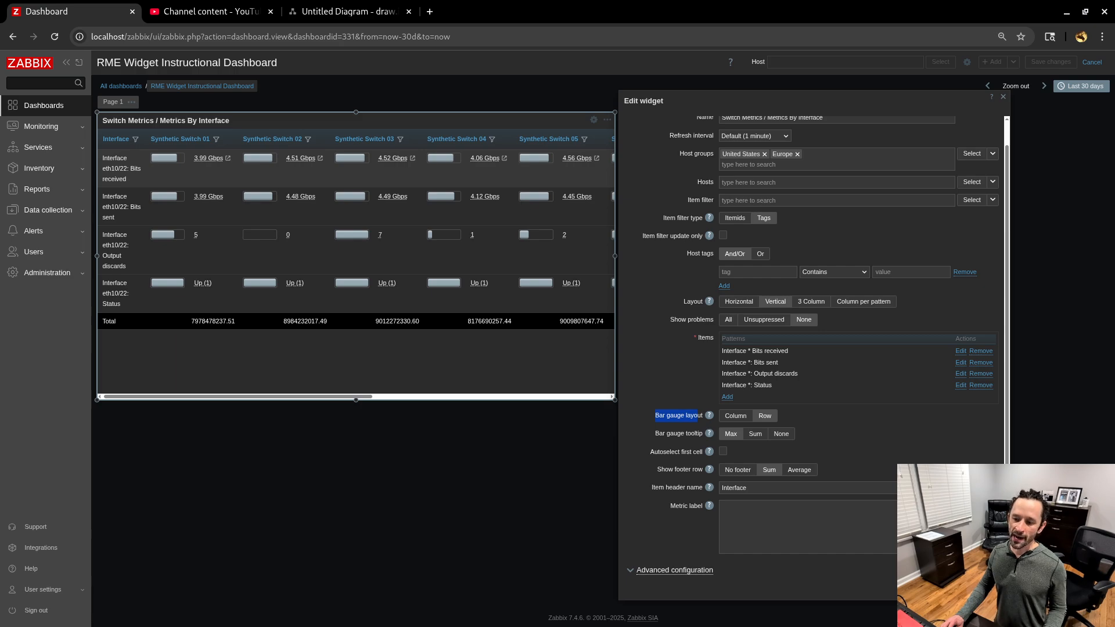
Examine the Bits received bars across all switches up to Synthetic Switch 18, and the start of the Bits sent row
drag(102, 158, 117, 158)
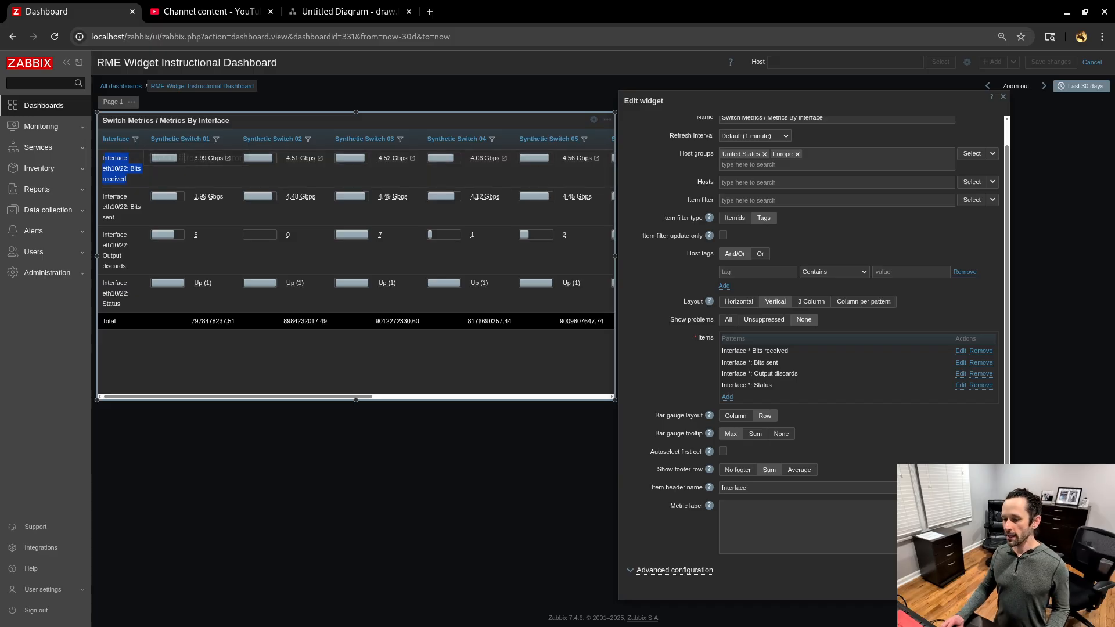
mouse_move(167, 159)
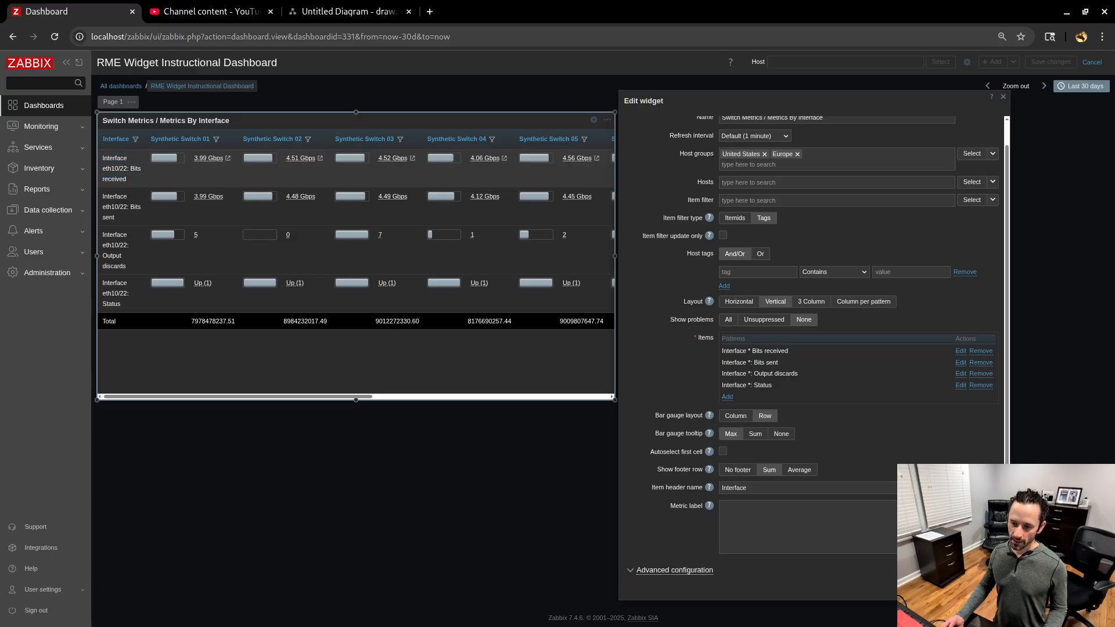
mouse_move(575, 159)
mouse_down()
mouse_move(644, 153)
mouse_move(583, 159)
mouse_up()
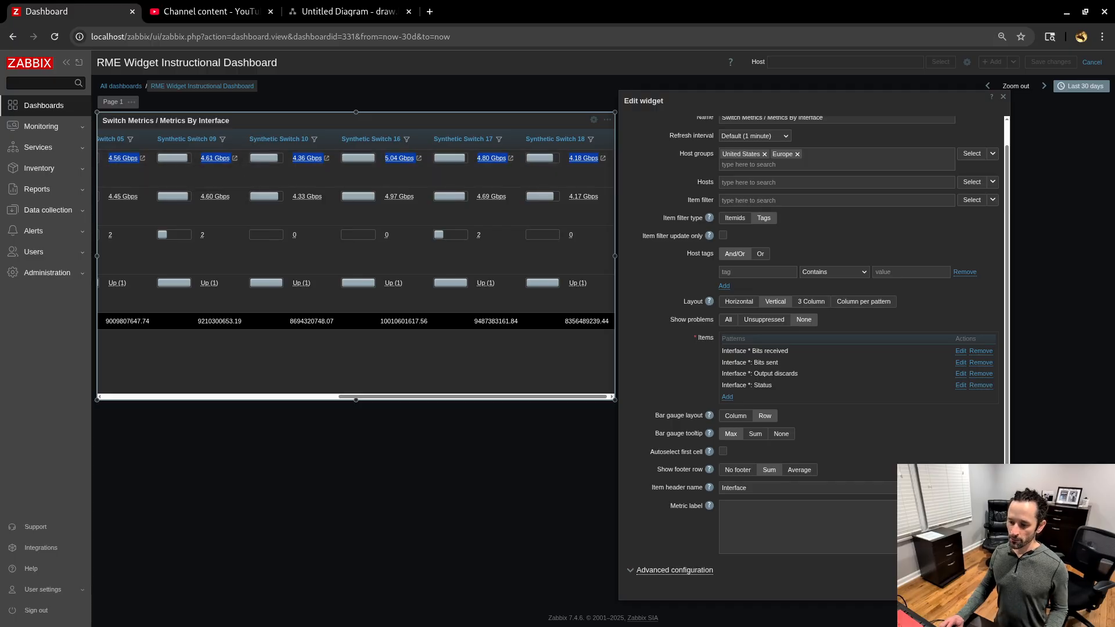
drag(465, 396, 226, 396)
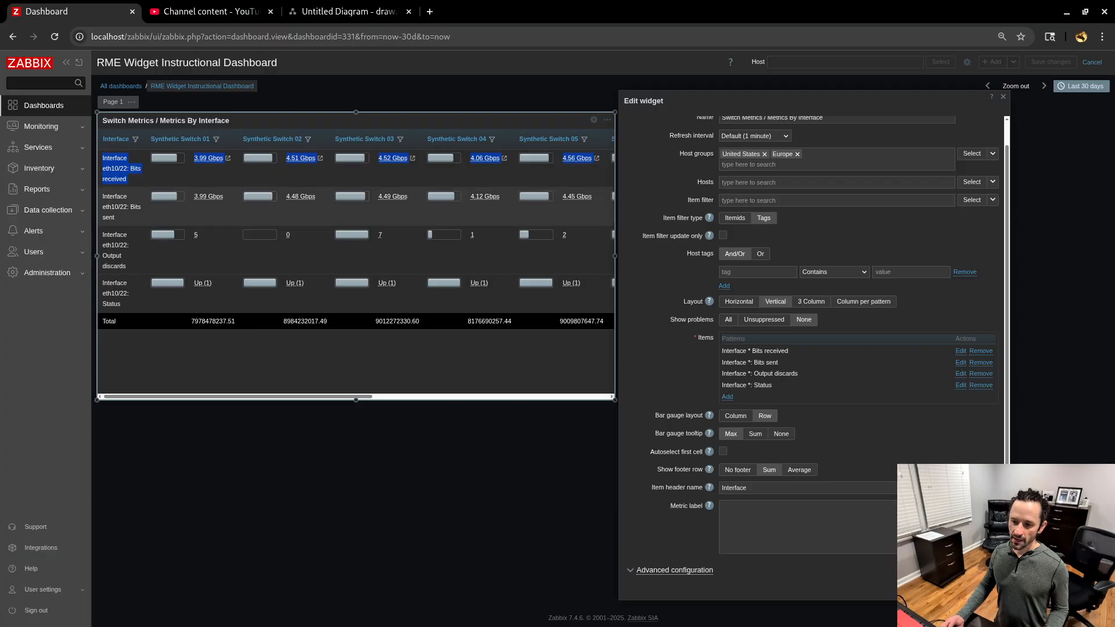
click(149, 179)
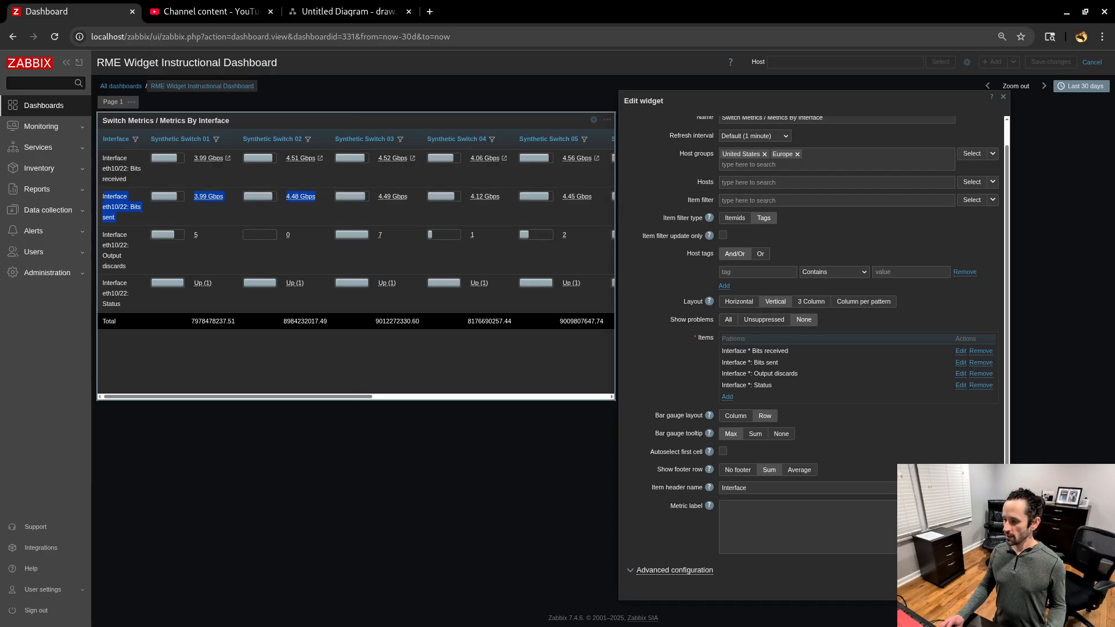
Set the bar gauge layout to Column and examine the Synthetic Switch 02 column together with its total
click(736, 415)
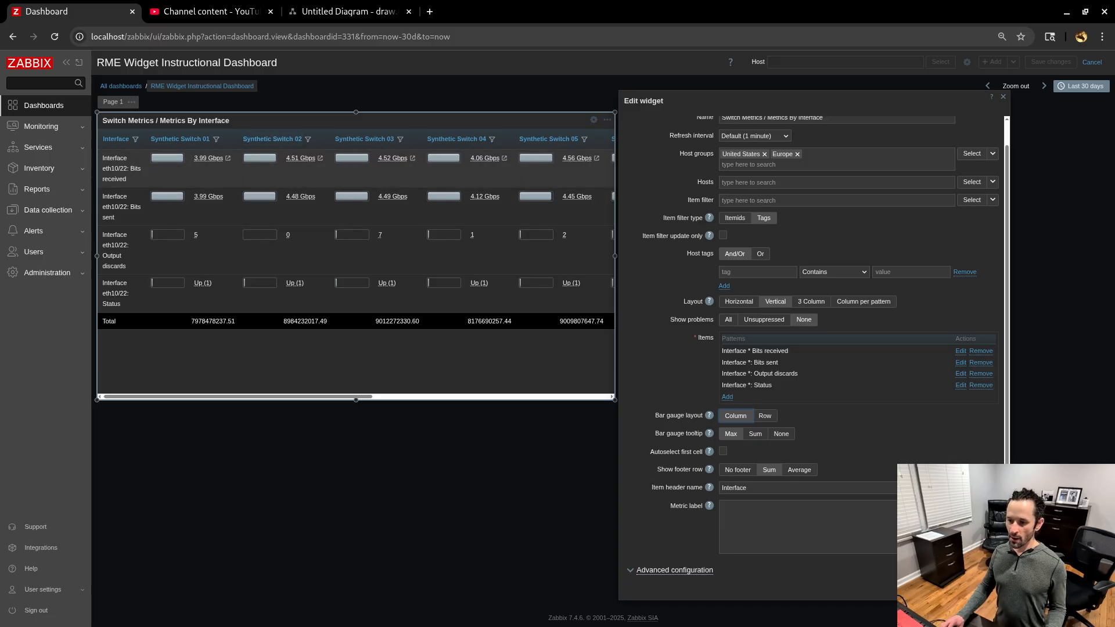
mouse_move(291, 158)
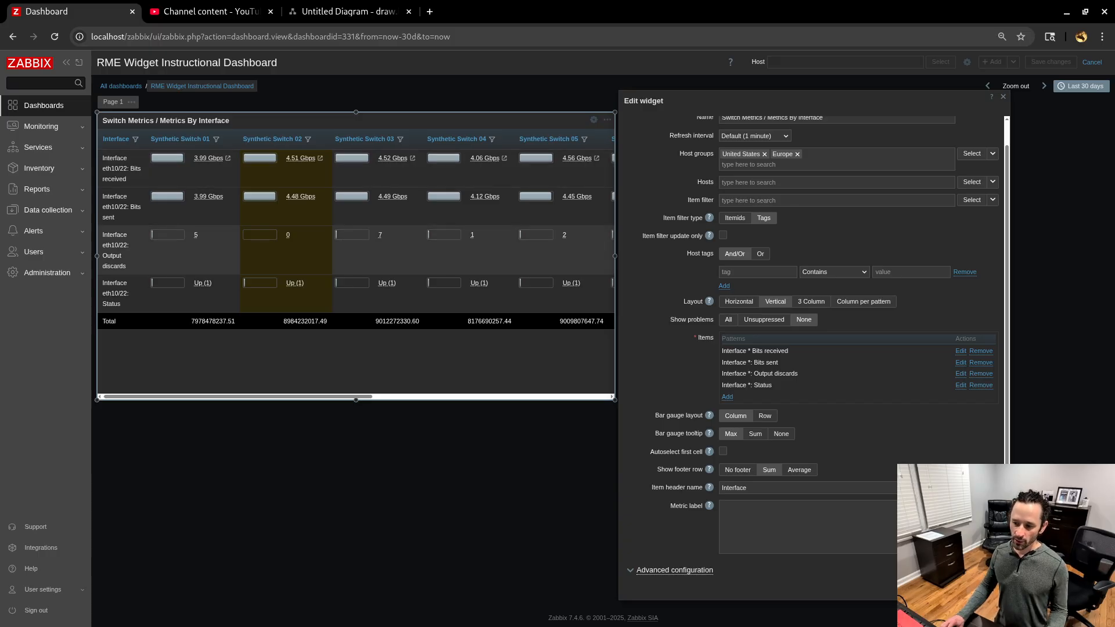
drag(284, 322, 327, 322)
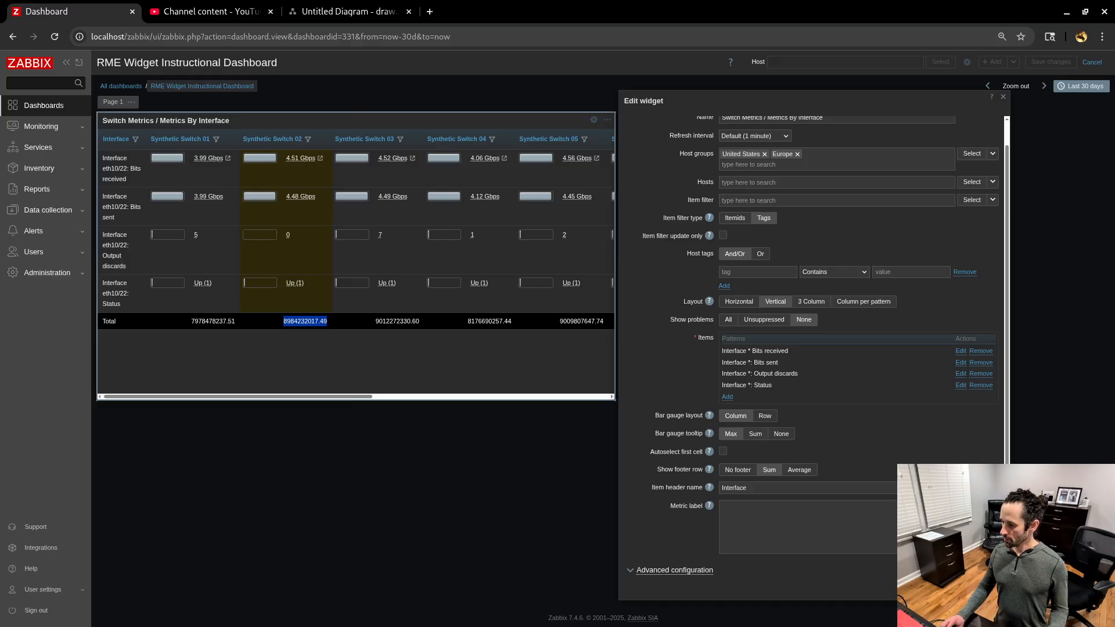
Change the table layout to Horizontal and review the switch rows and the interface metric column headers
click(738, 301)
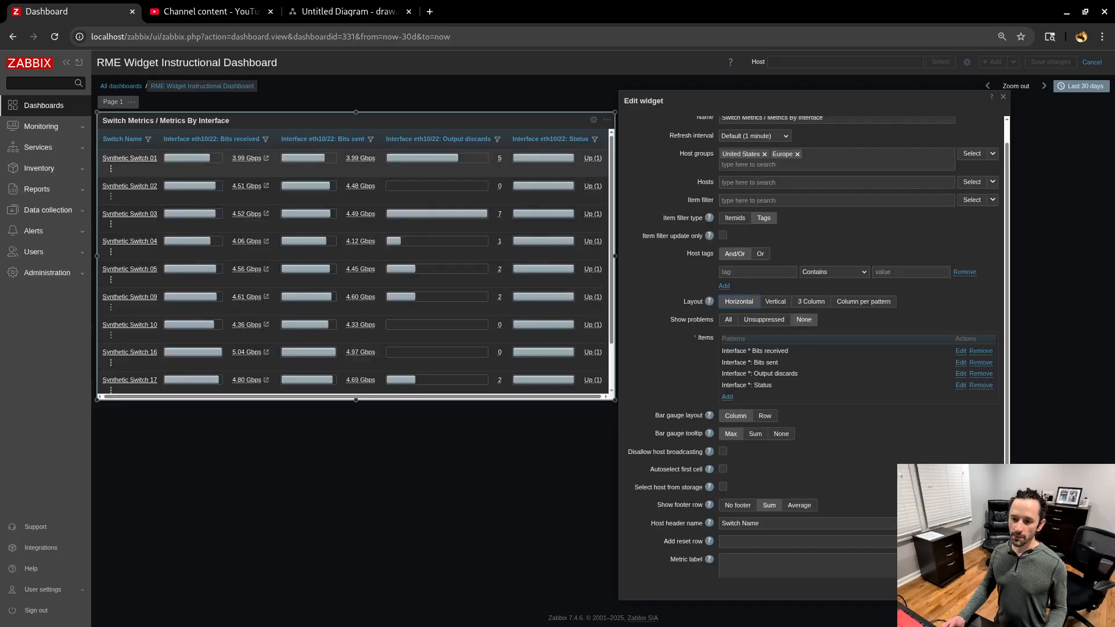
click(134, 169)
click(134, 196)
click(134, 224)
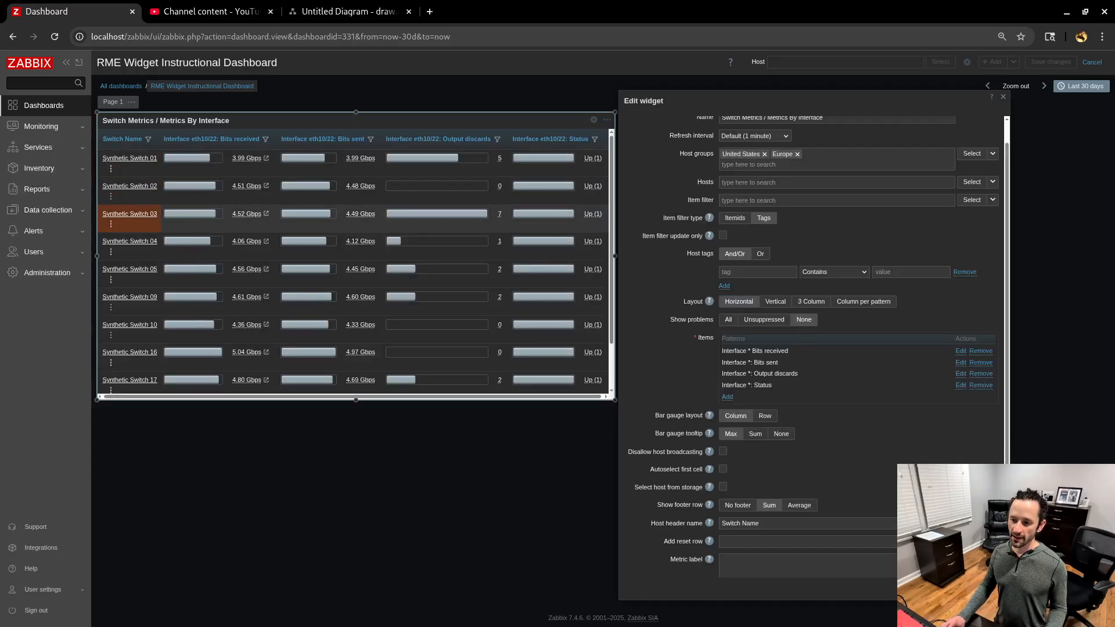
drag(162, 139, 336, 139)
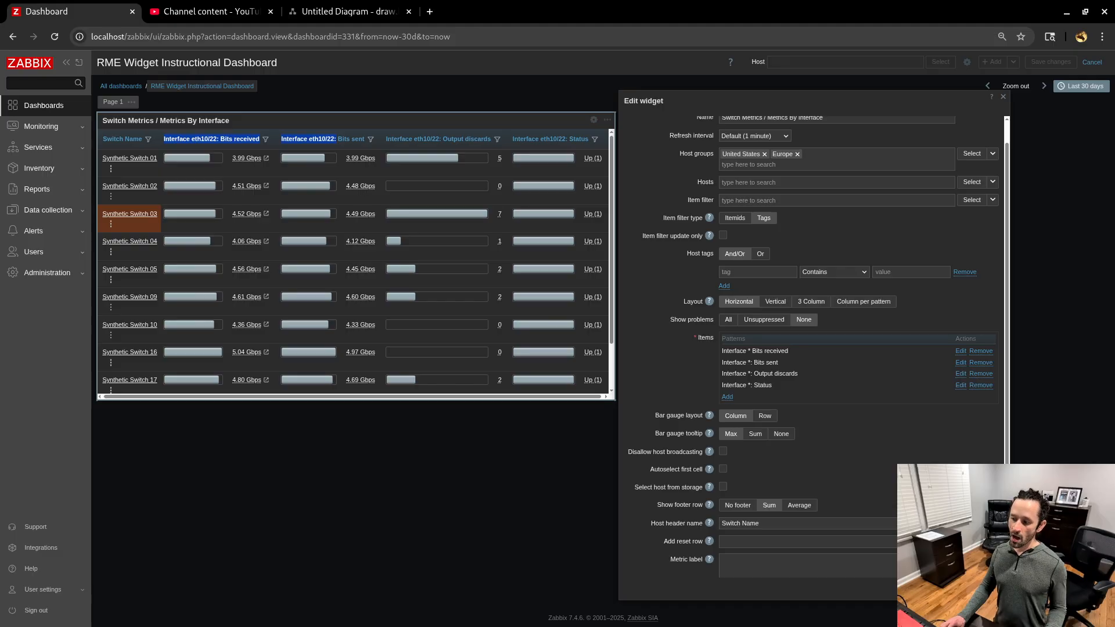
Review the Bar gauge layout option and select the Bits sent cells from Synthetic Switch 01 through Synthetic Switch 17
drag(654, 415, 702, 416)
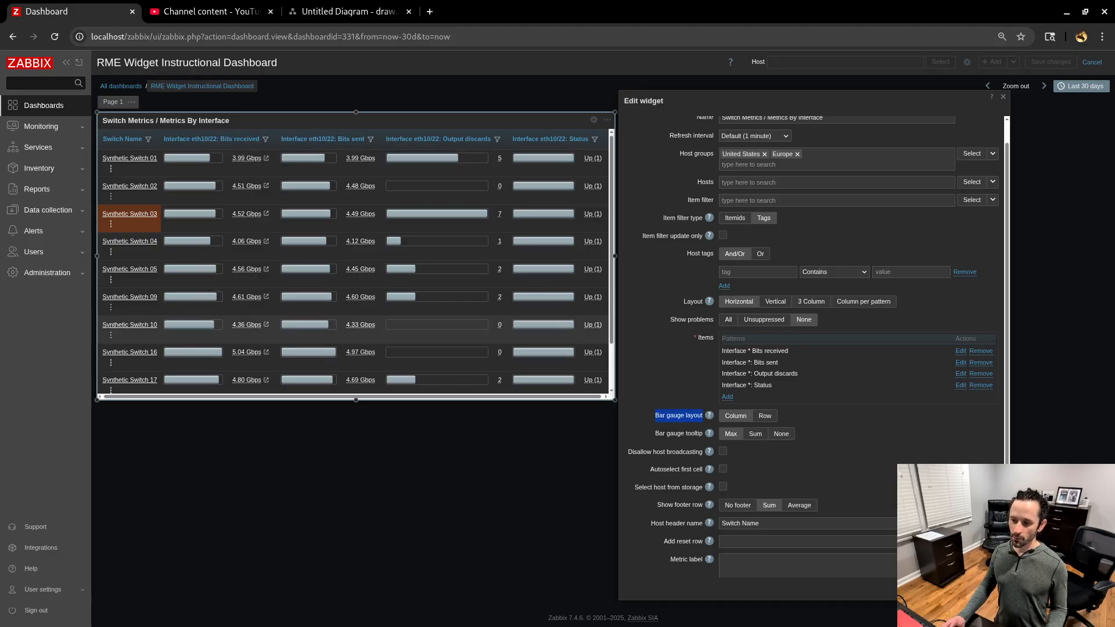
mouse_move(305, 185)
drag(339, 166, 339, 242)
ctrl+click(339, 246)
ctrl+click(340, 274)
ctrl+click(339, 301)
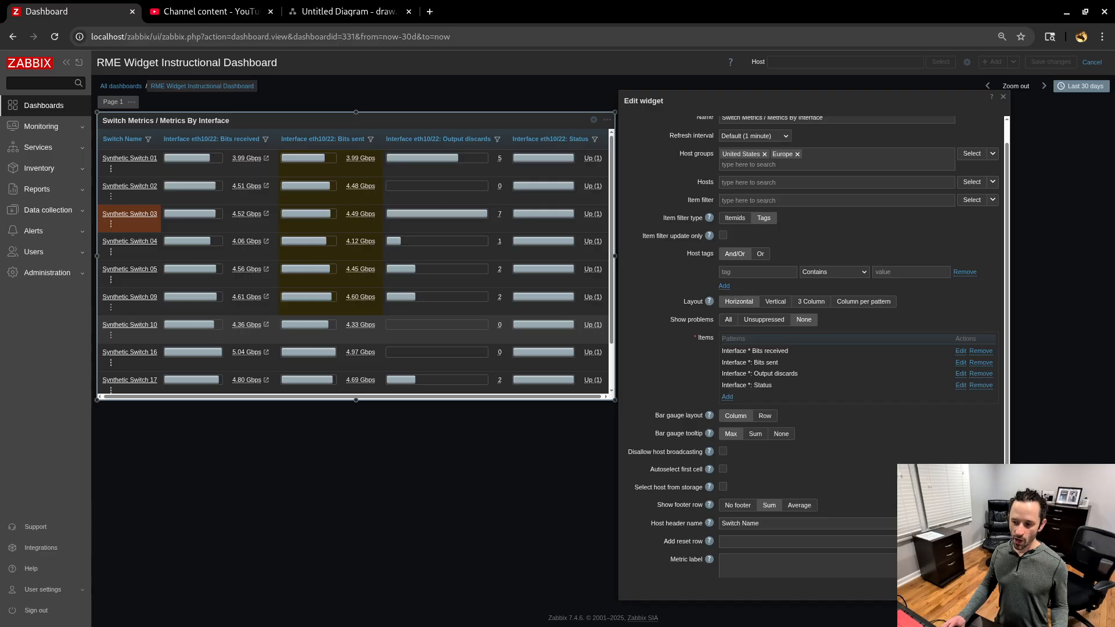
ctrl+click(340, 330)
ctrl+click(339, 357)
ctrl+click(339, 384)
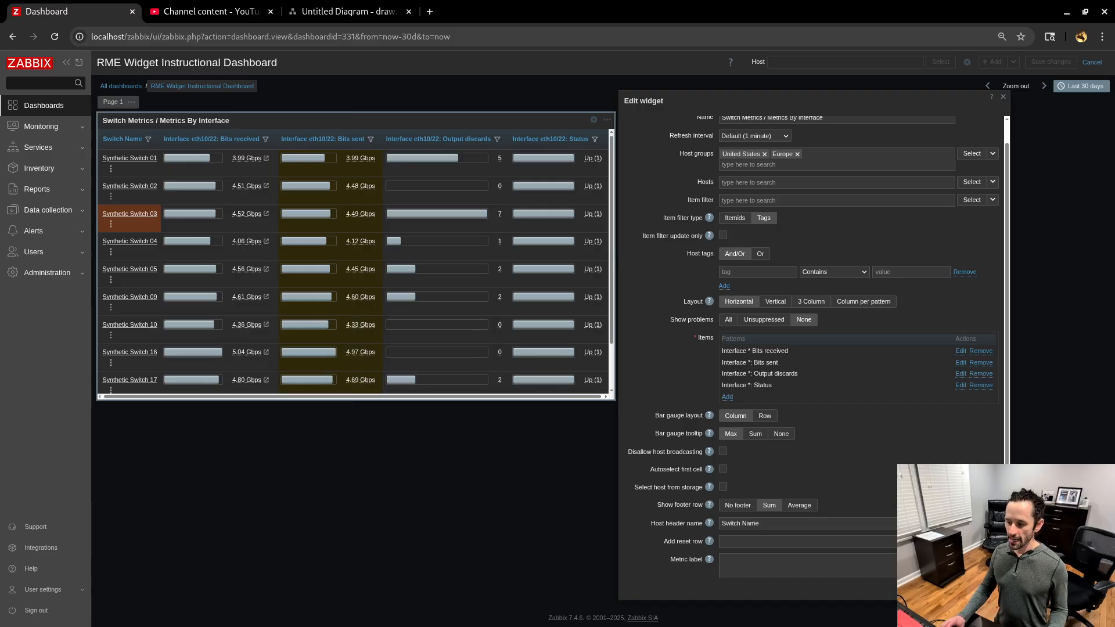
Set the Horizontal table's bar gauge layout to Row and compare Synthetic Switch 03's Bits sent and Bits received cells
click(764, 416)
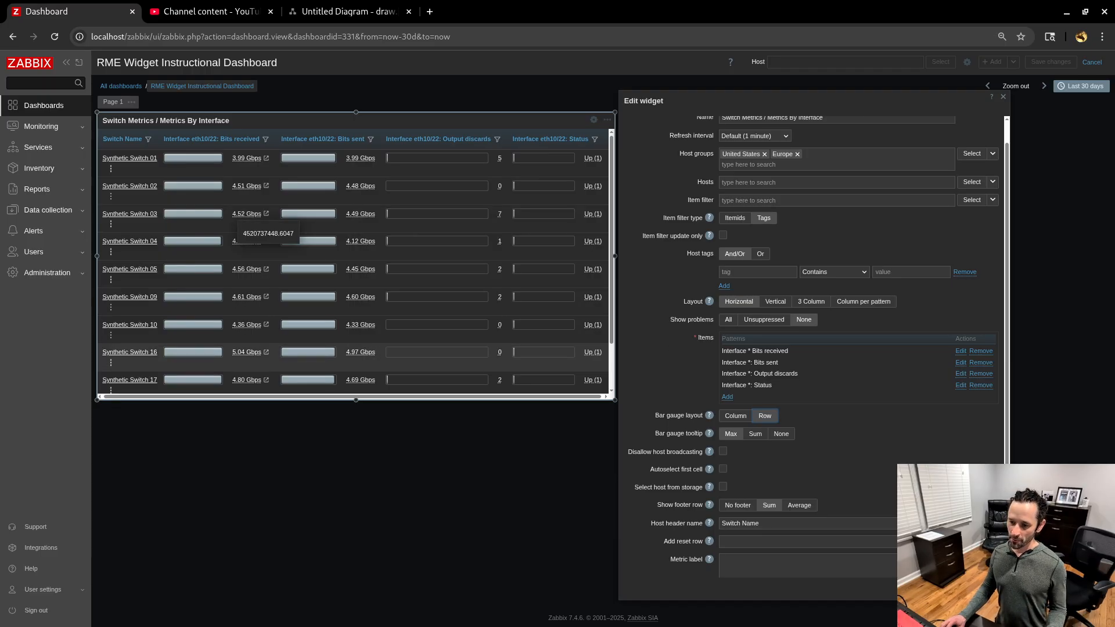
click(332, 223)
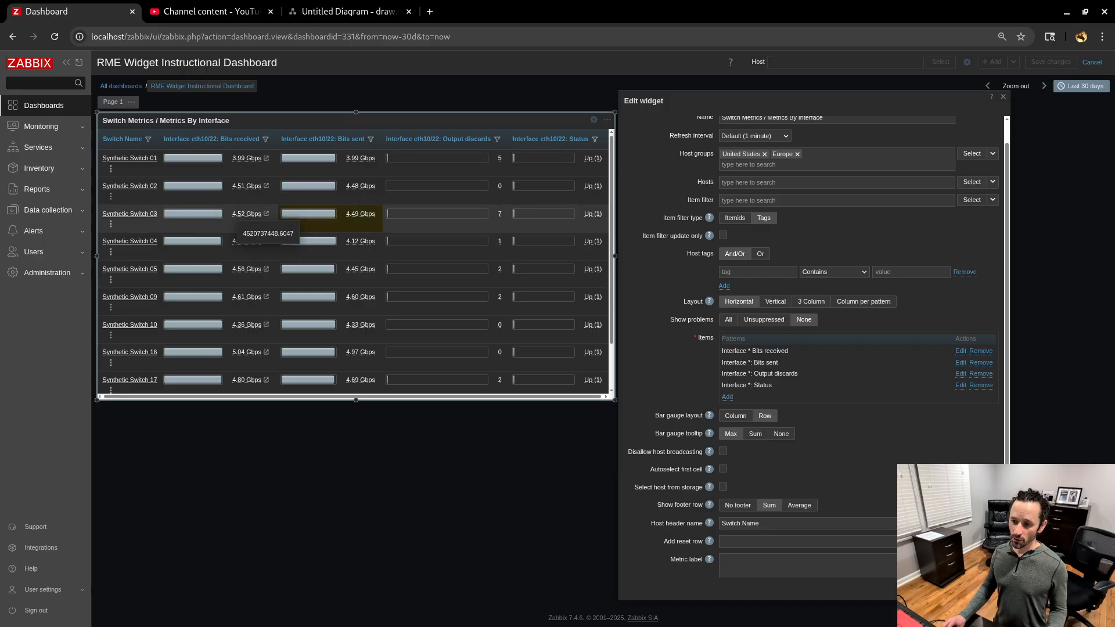
click(250, 223)
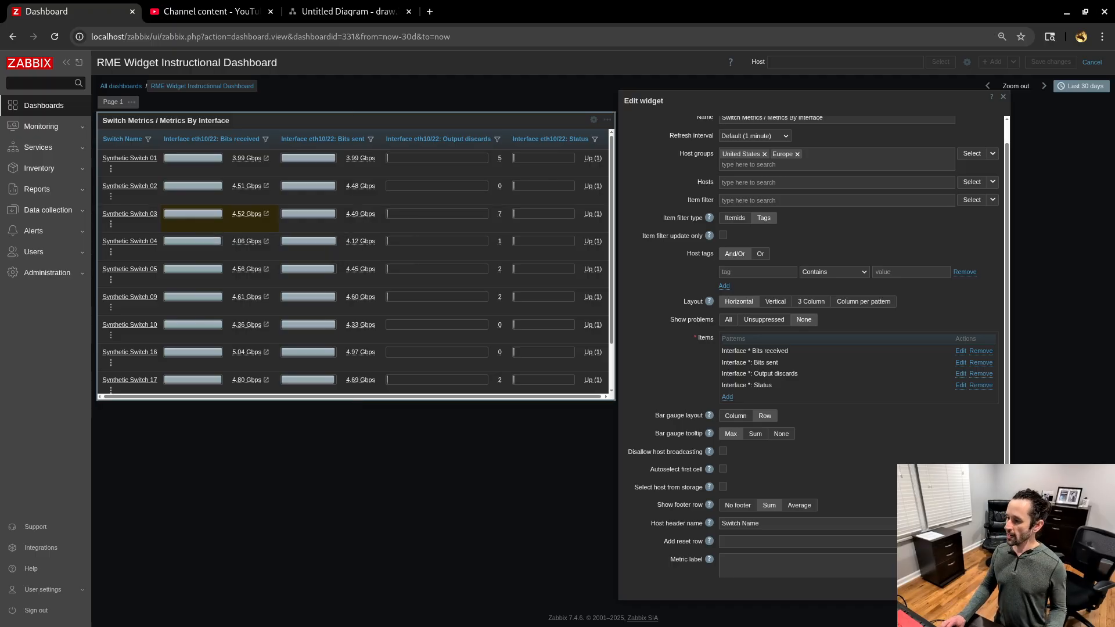
Change the table layout to Column per pattern, set the bar gauge layout to Column, and examine the Output Discards bars
click(863, 302)
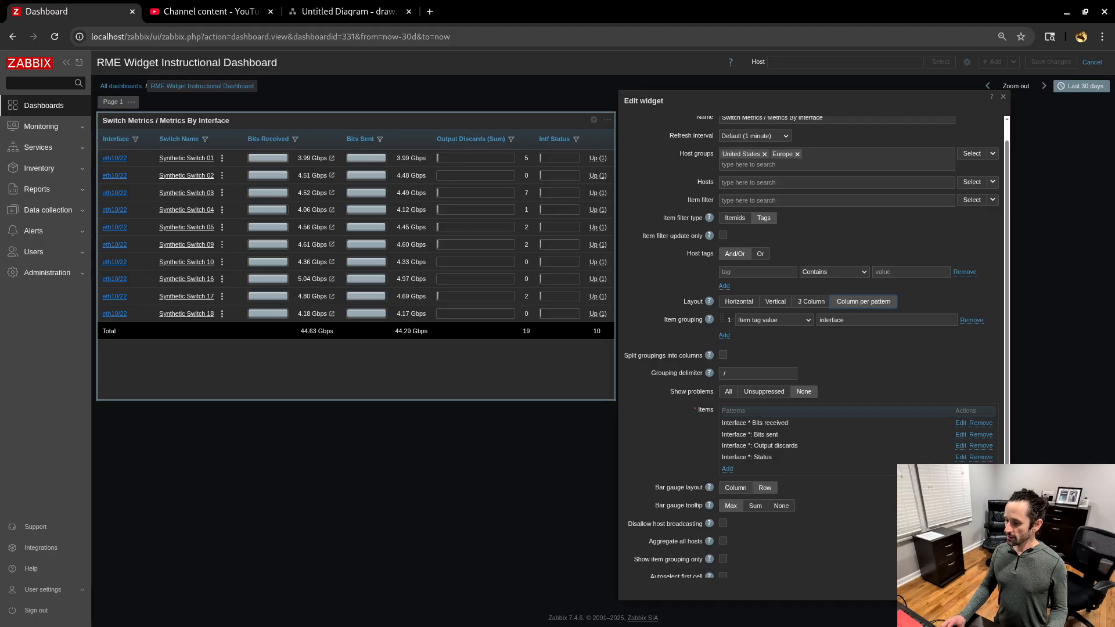
click(735, 487)
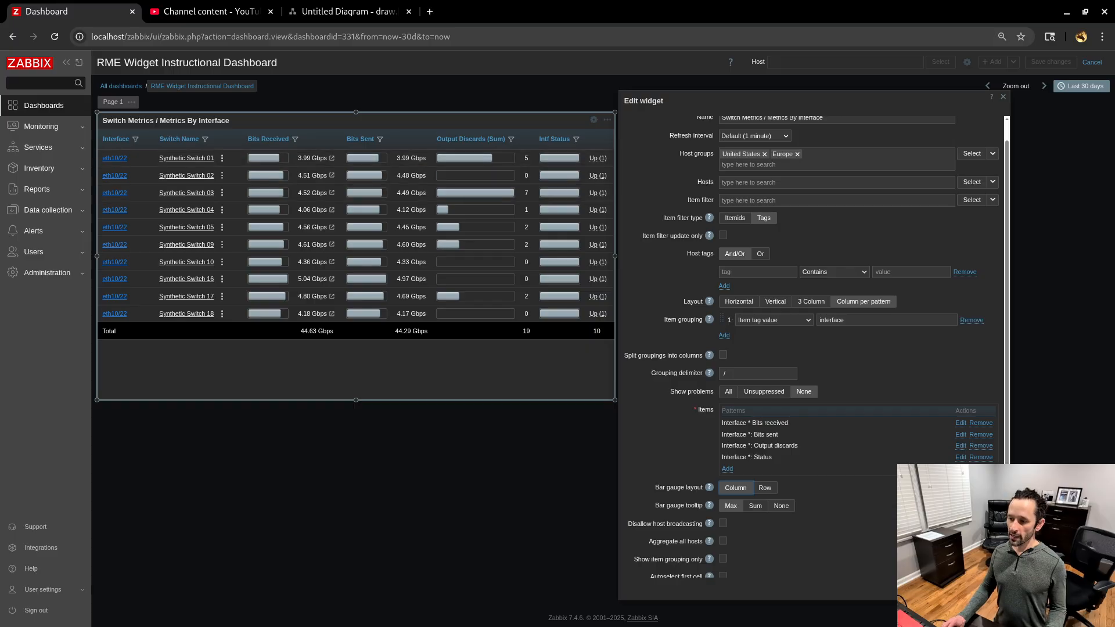
mouse_move(487, 168)
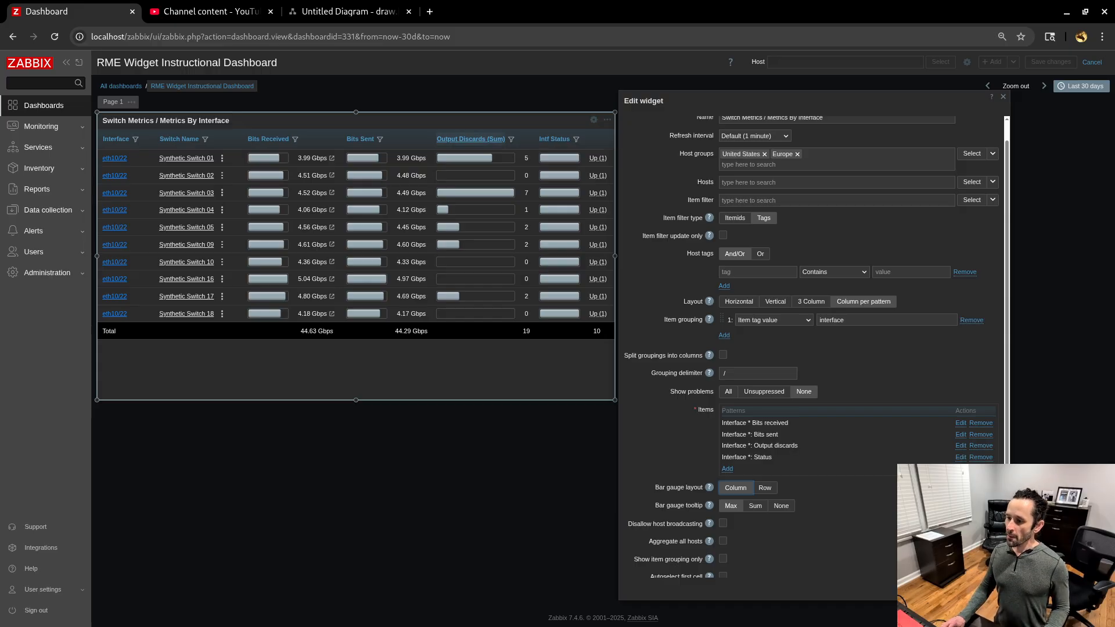
Review the filter choices for the Output Discards (Sum) column and highlight Synthetic Switch 03's discard value
triple_click(470, 139)
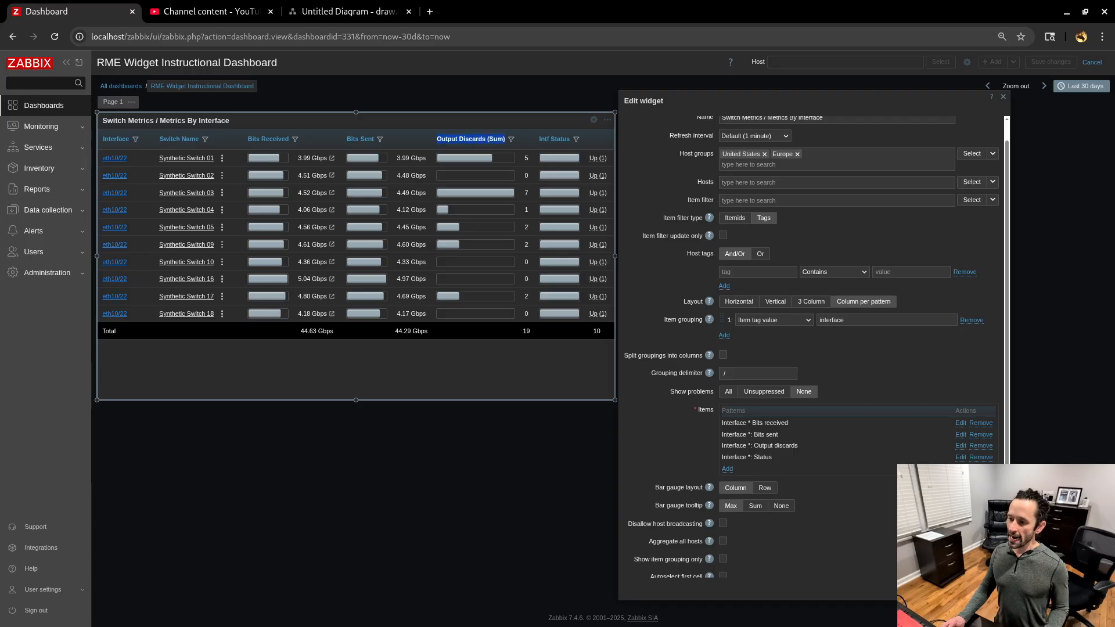
click(511, 139)
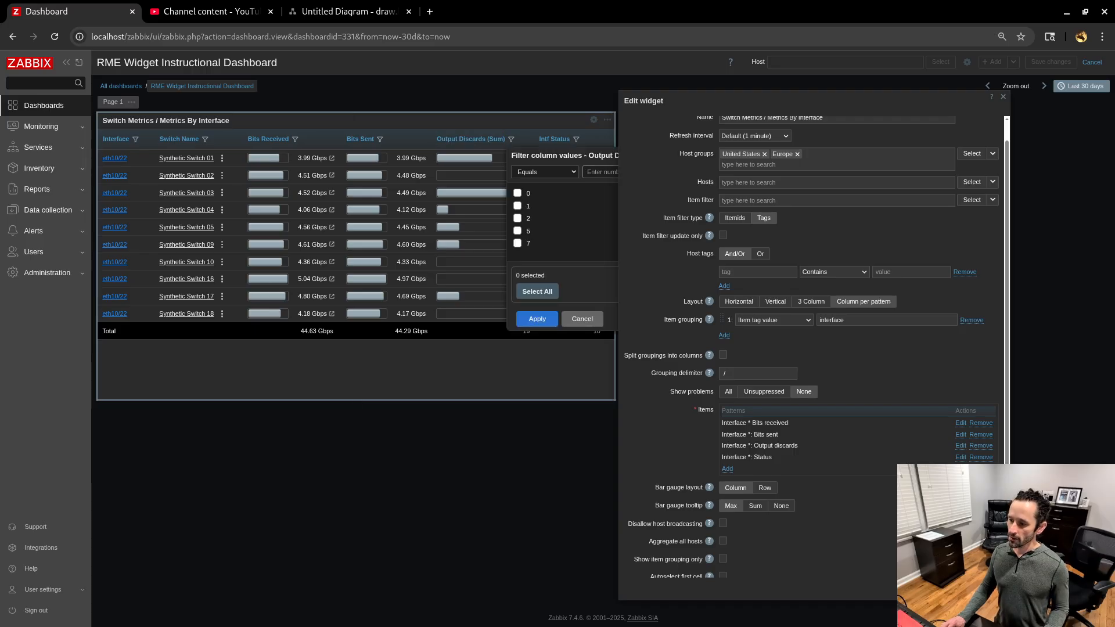
drag(557, 155, 199, 212)
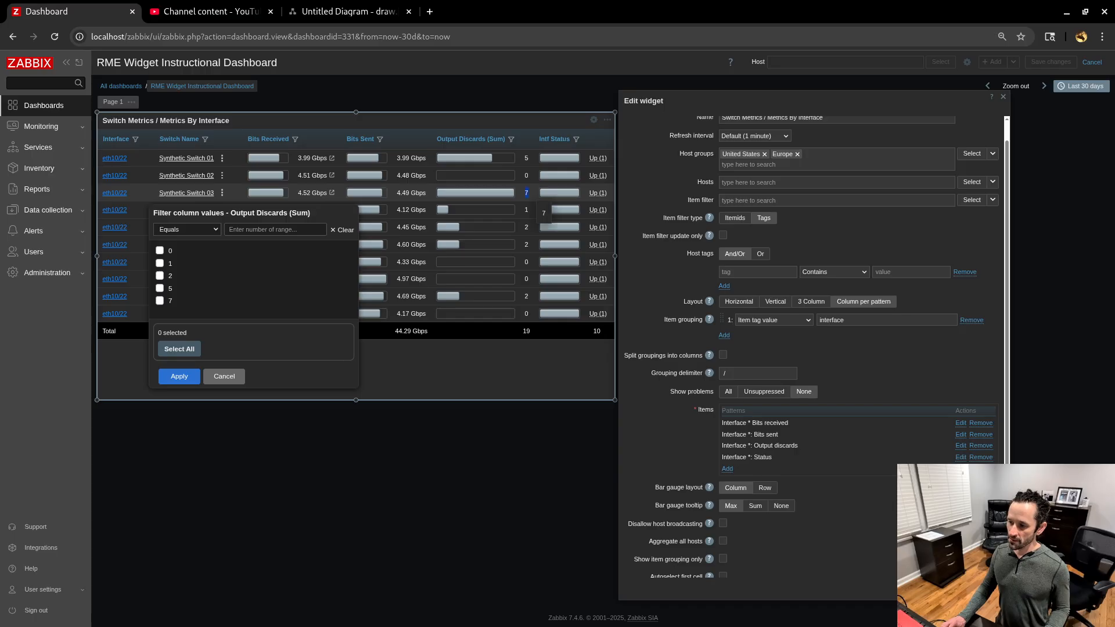
key(Escape)
double_click(526, 176)
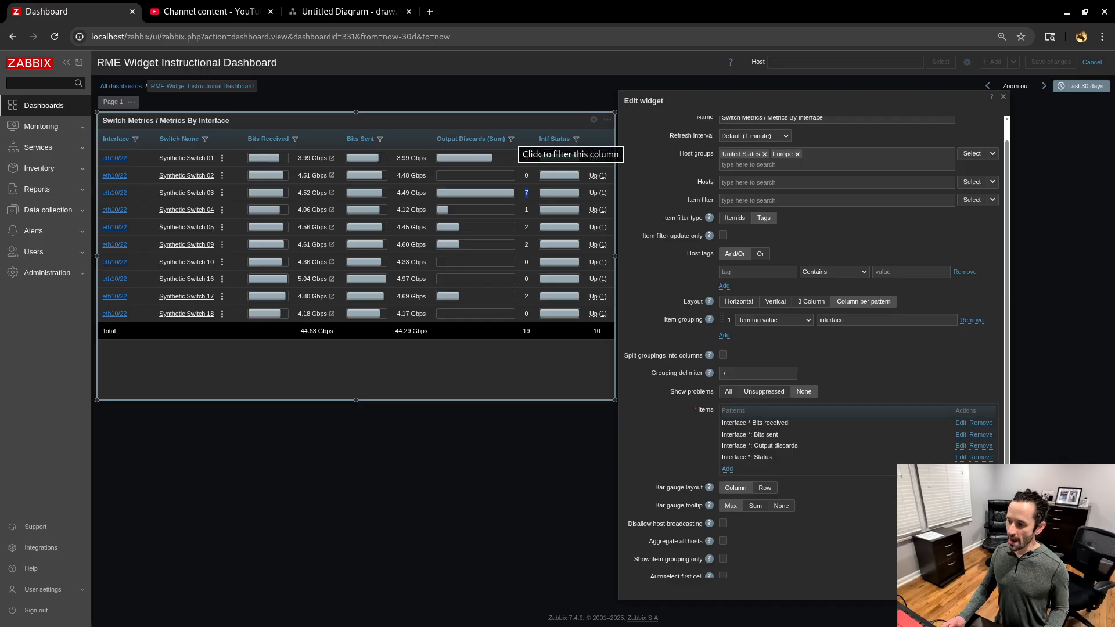
Filter the Output Discards (Sum) column to values less than 5
click(511, 139)
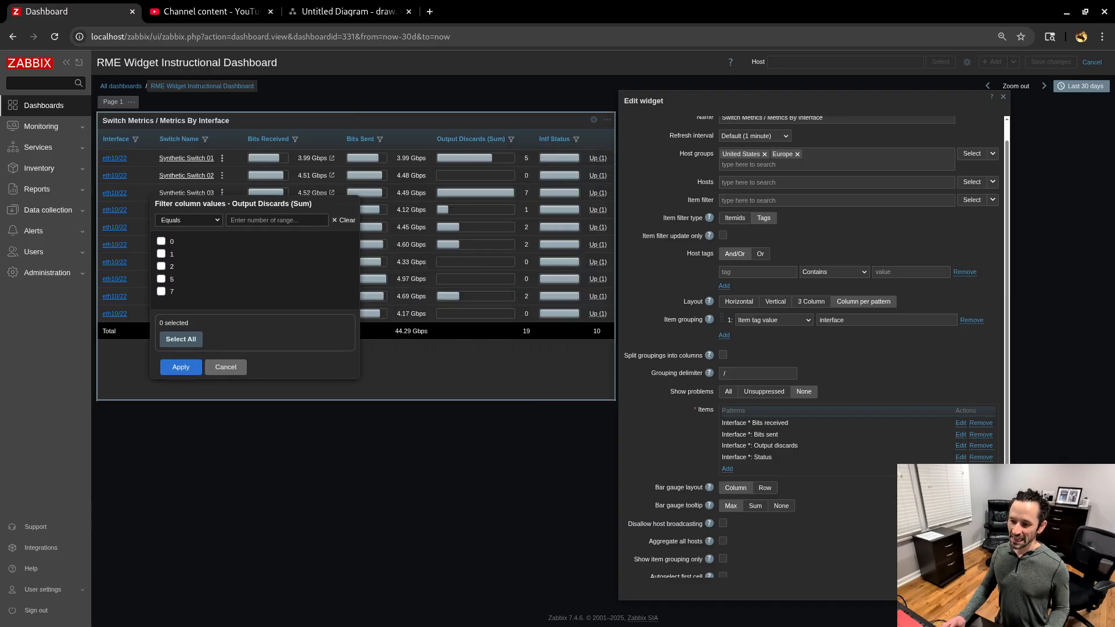
click(176, 226)
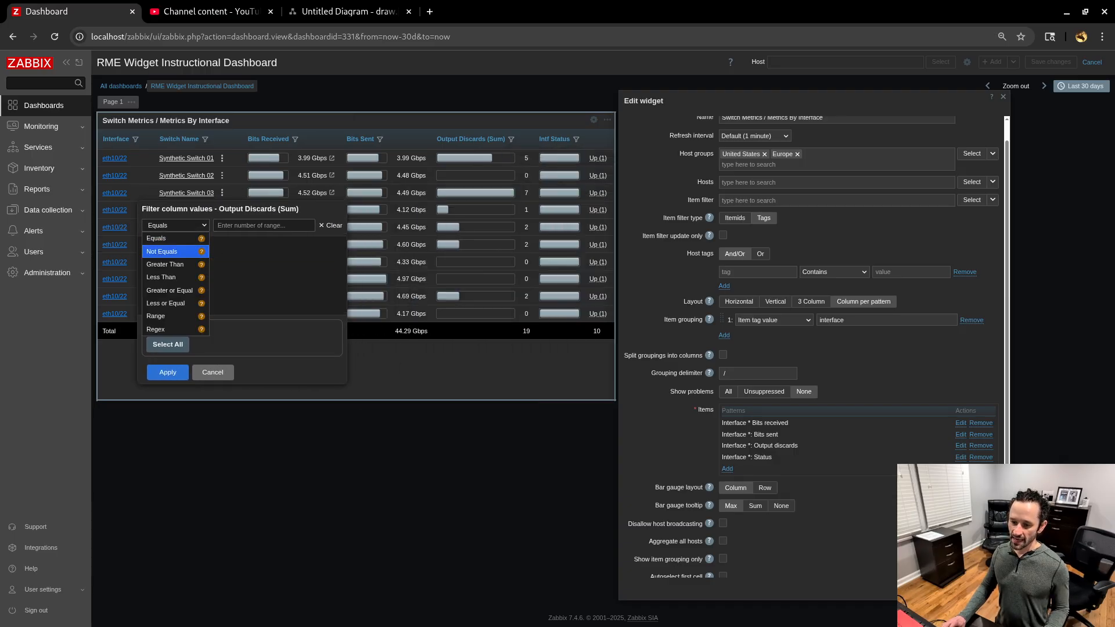
key(Up)
key(Up)
key(Return)
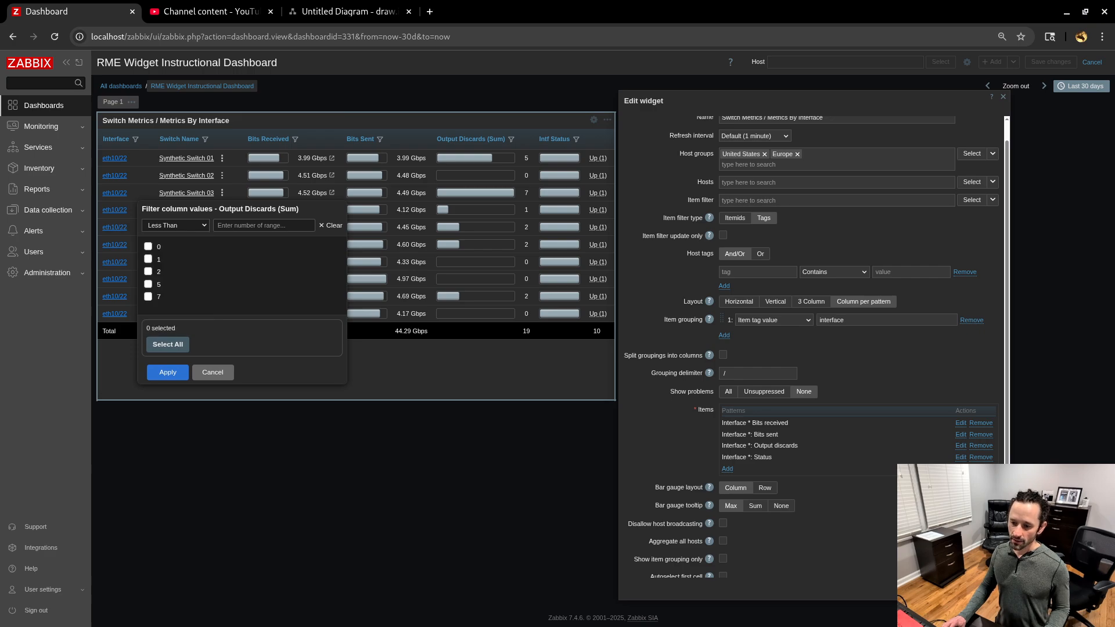
click(264, 225)
text(5)
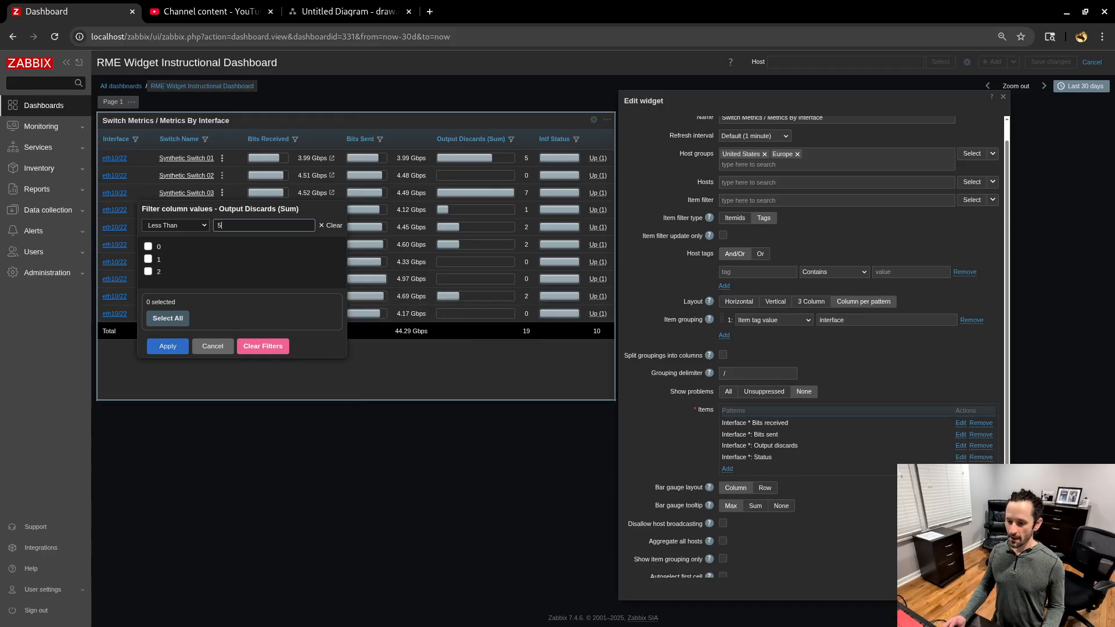
key(Return)
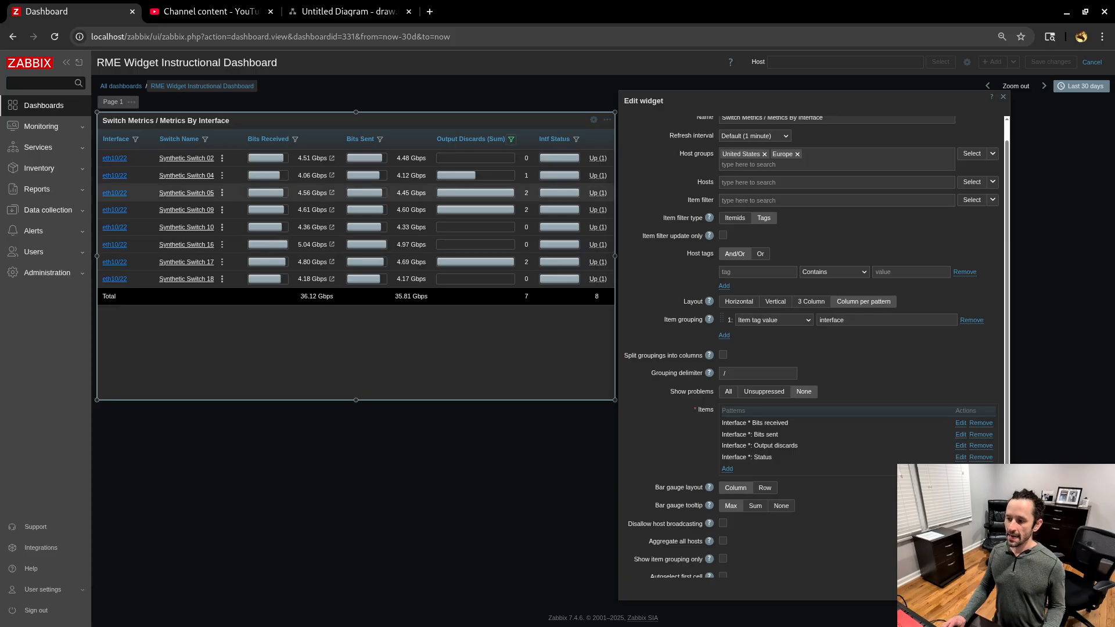
Examine the filtered Output Discards values and Synthetic Switch 04's Bits Sent value, and review the Bits Sent filter choices
double_click(526, 193)
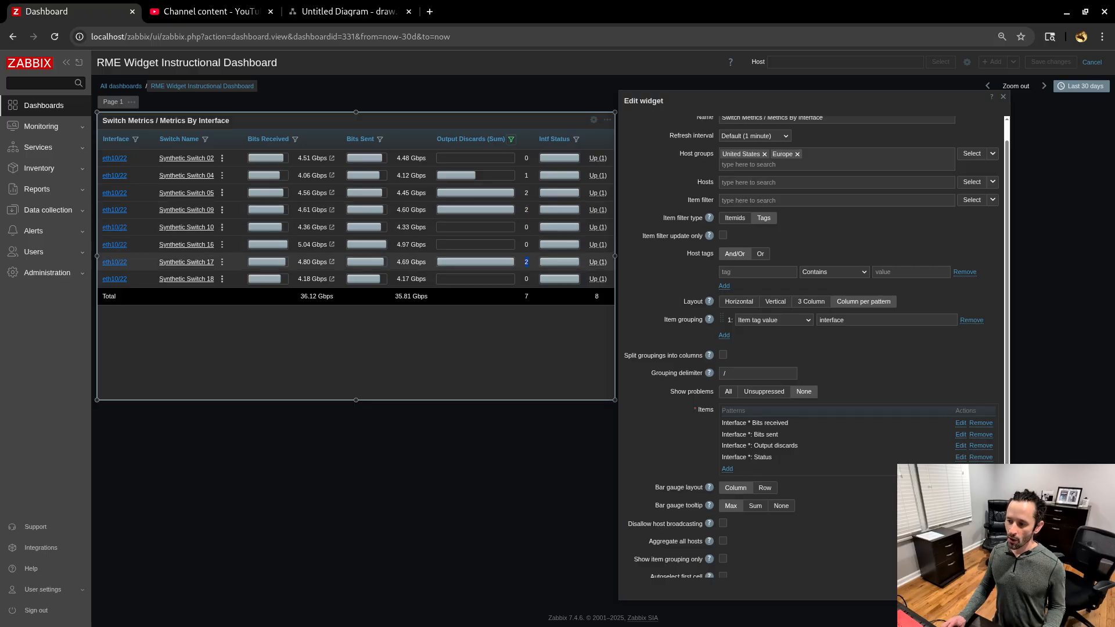
mouse_move(503, 263)
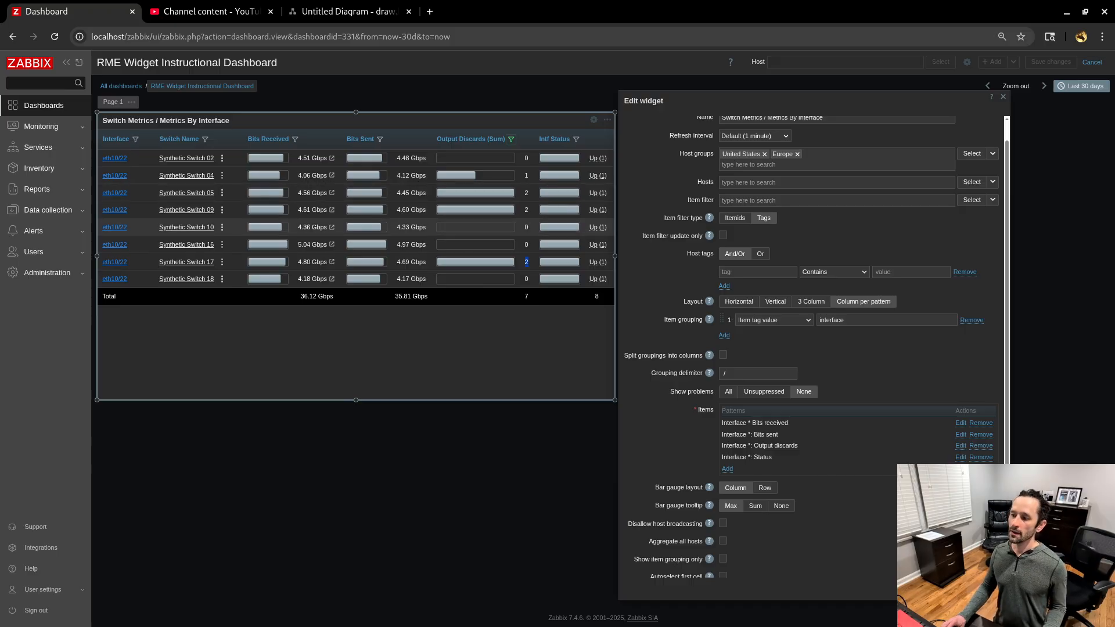
mouse_move(526, 211)
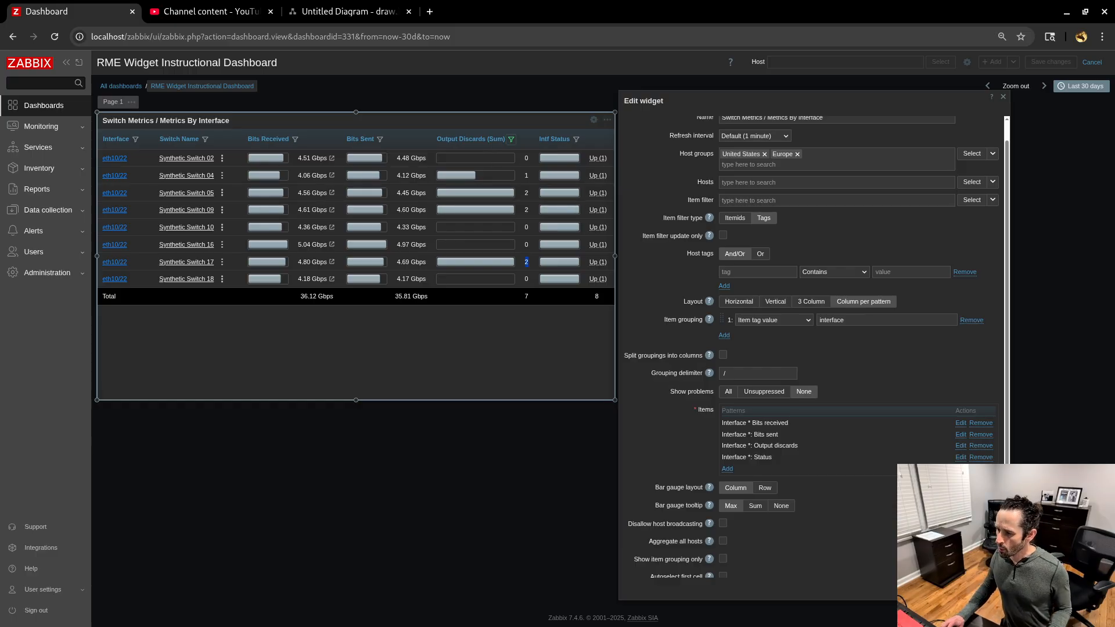
drag(347, 139, 372, 139)
click(372, 142)
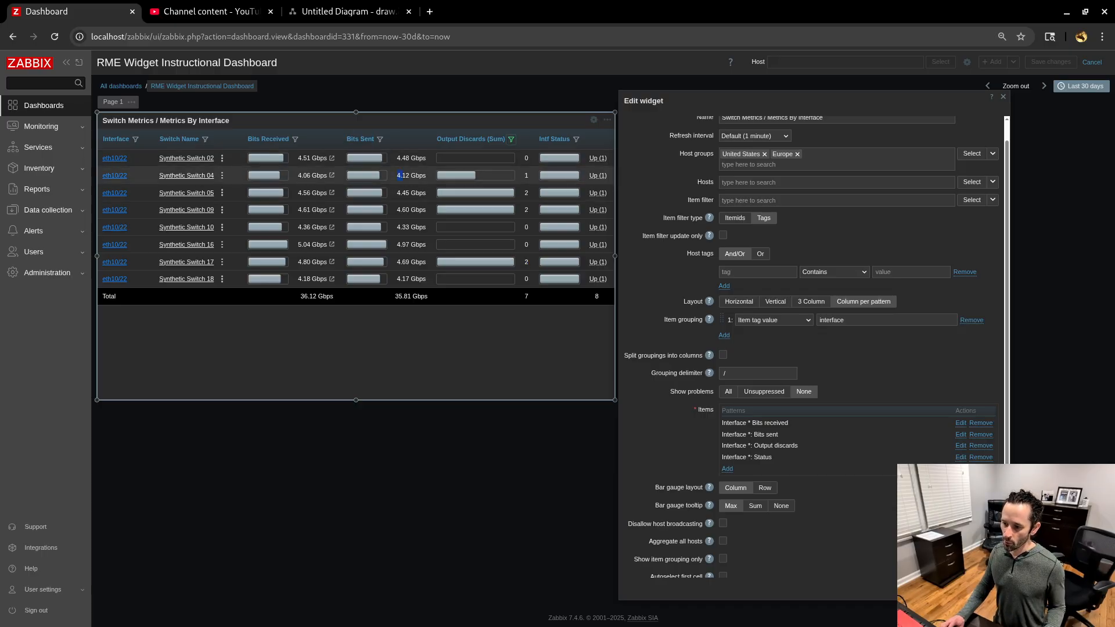
drag(400, 176, 410, 175)
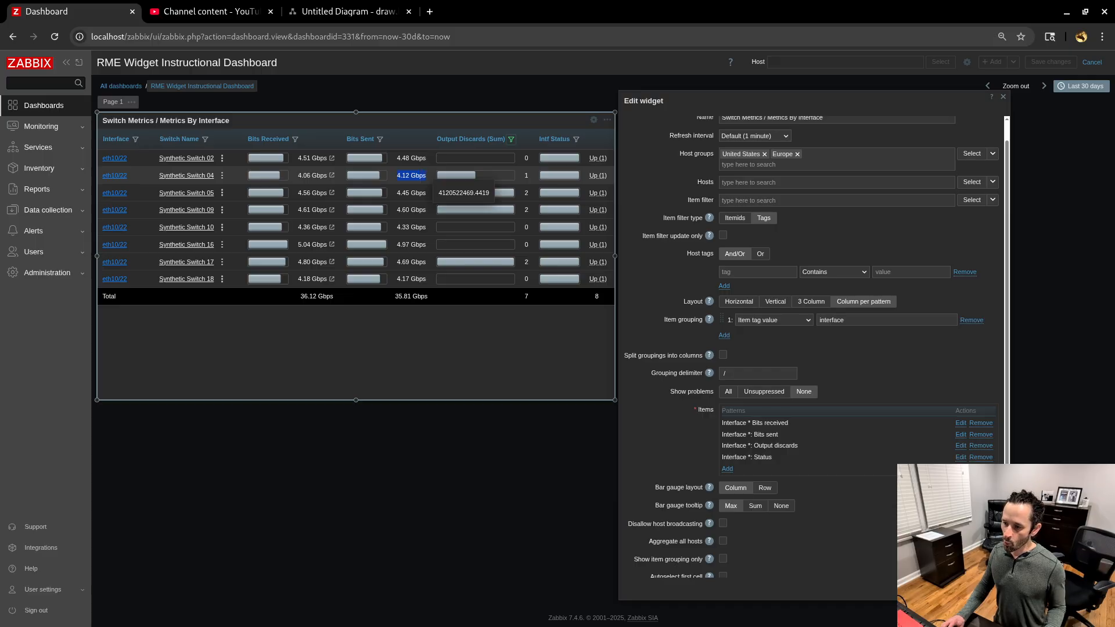
click(379, 140)
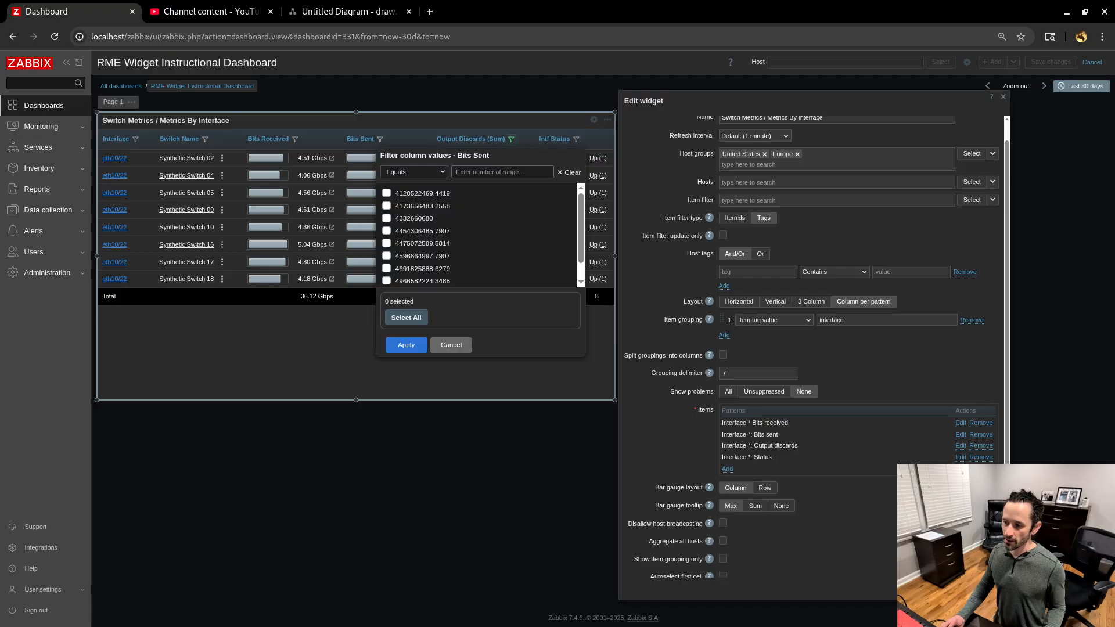
click(451, 345)
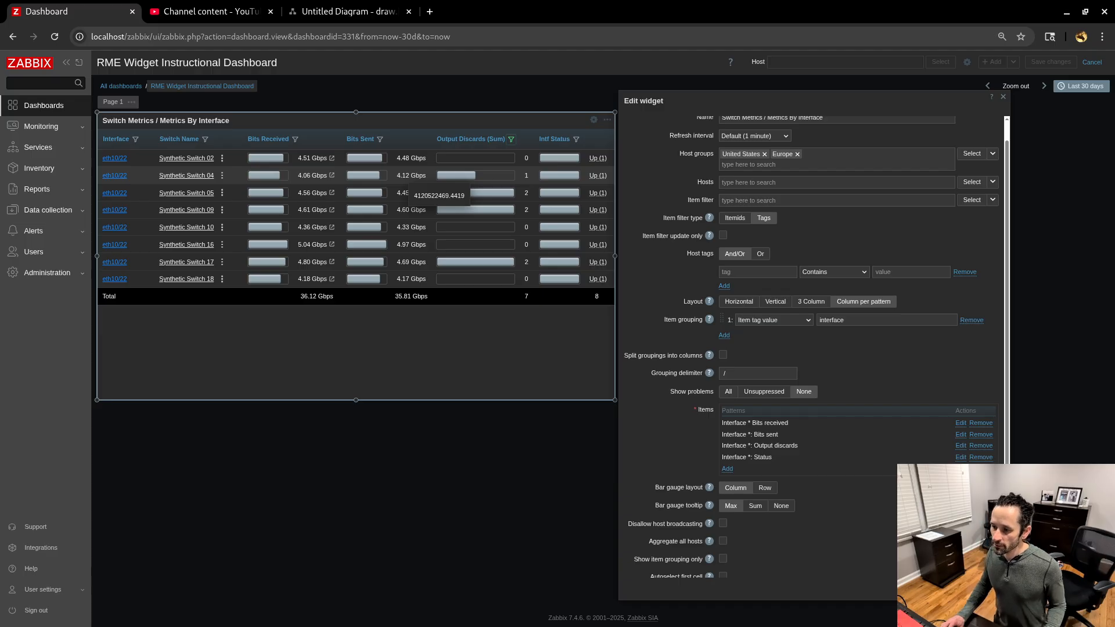
Filter the Bits Sent column to the value 4120522469.4419 and examine the remaining row's bar gauges
click(380, 140)
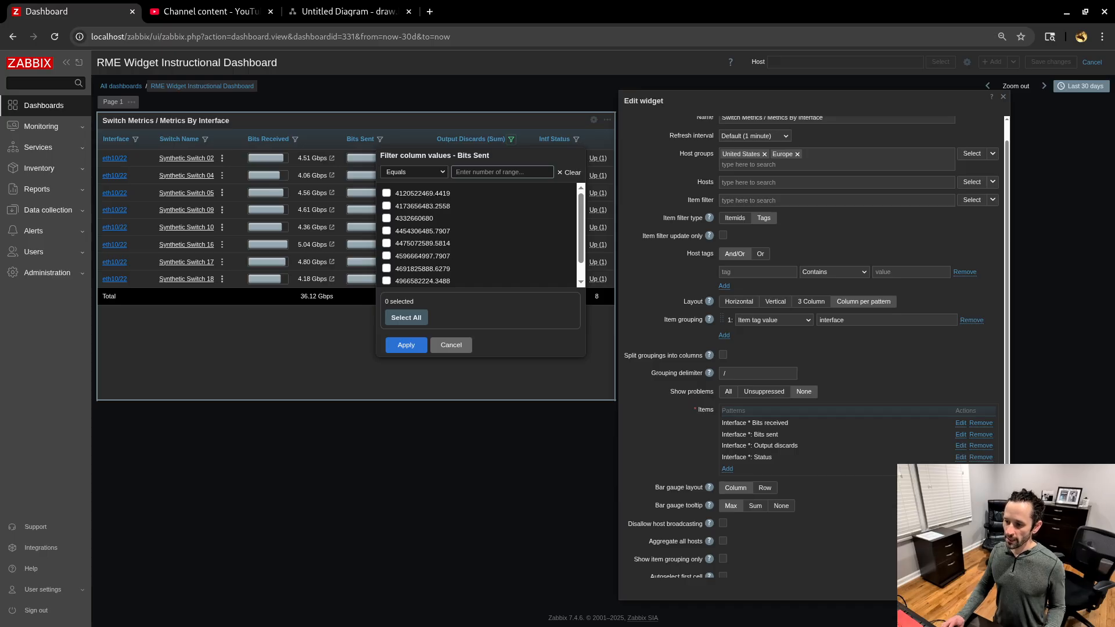
click(386, 192)
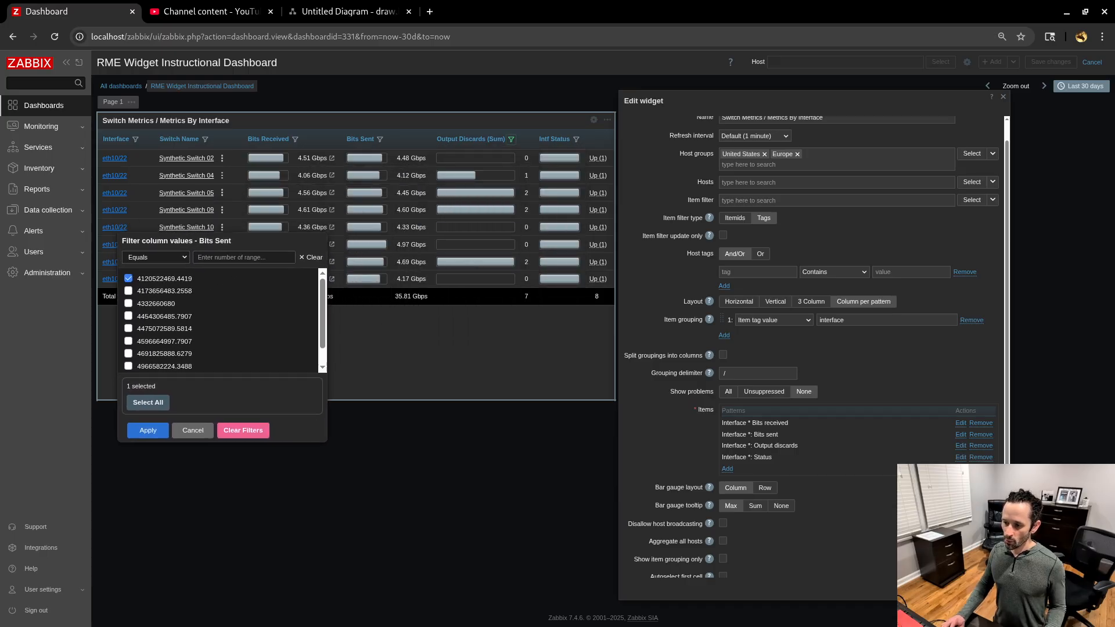
mouse_move(366, 176)
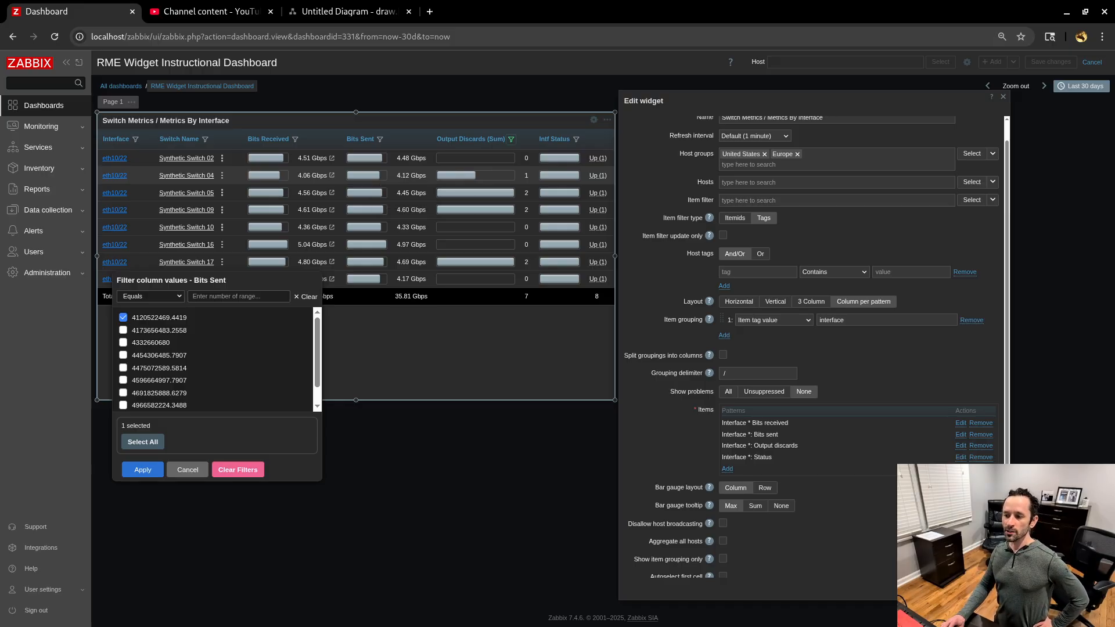
mouse_move(465, 192)
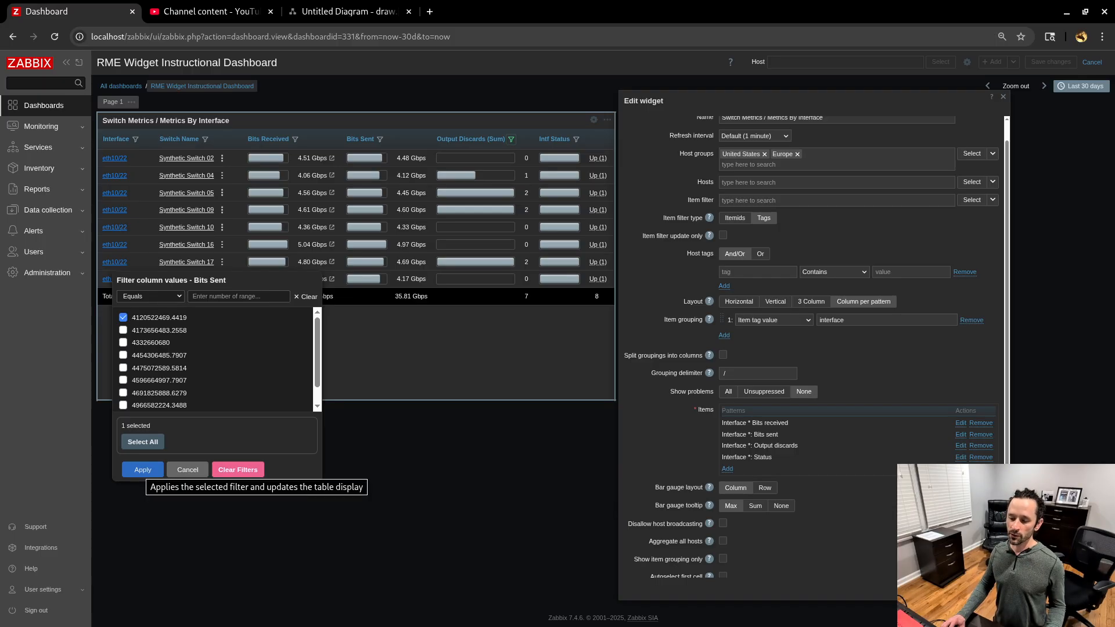
click(143, 469)
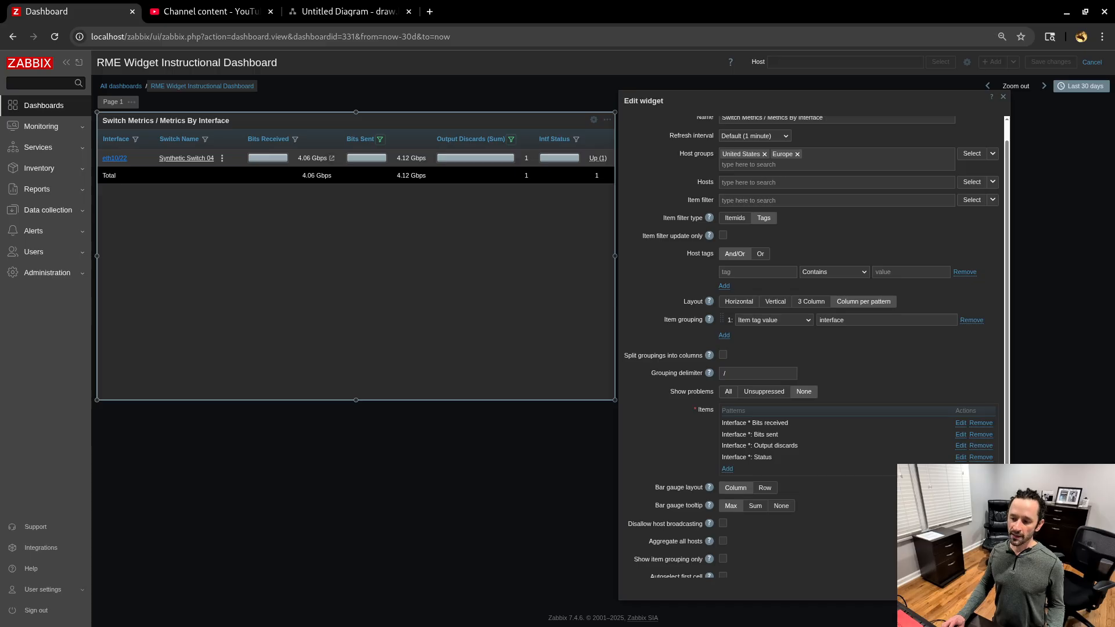
mouse_move(499, 157)
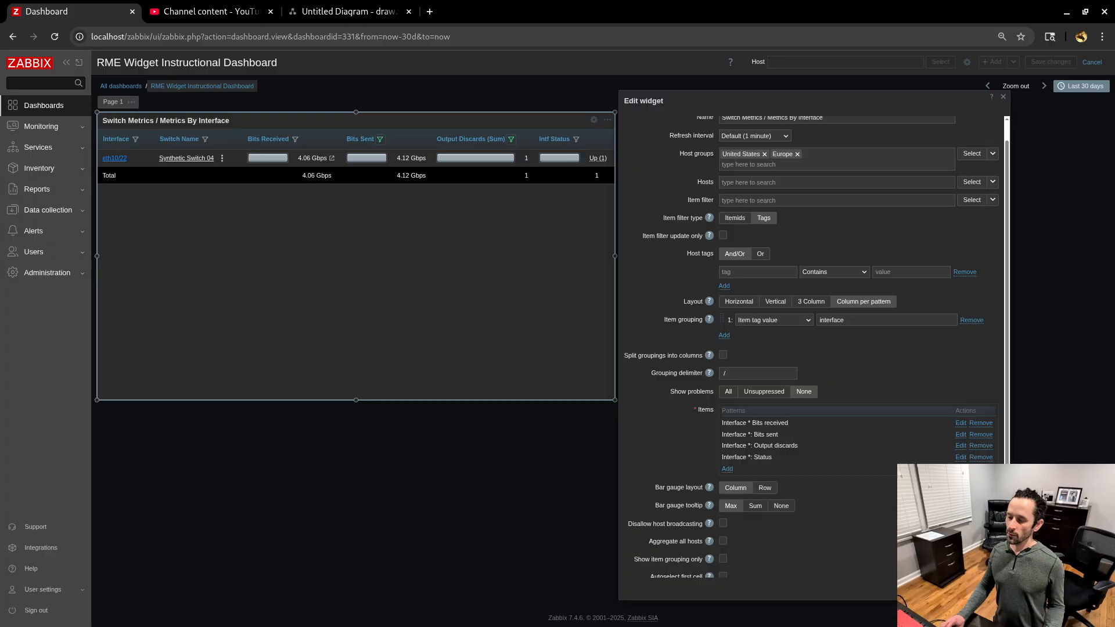
Clear the filters on the Output Discards (Sum) and Bits Sent columns and check Synthetic Switch 03's tooltips
click(510, 138)
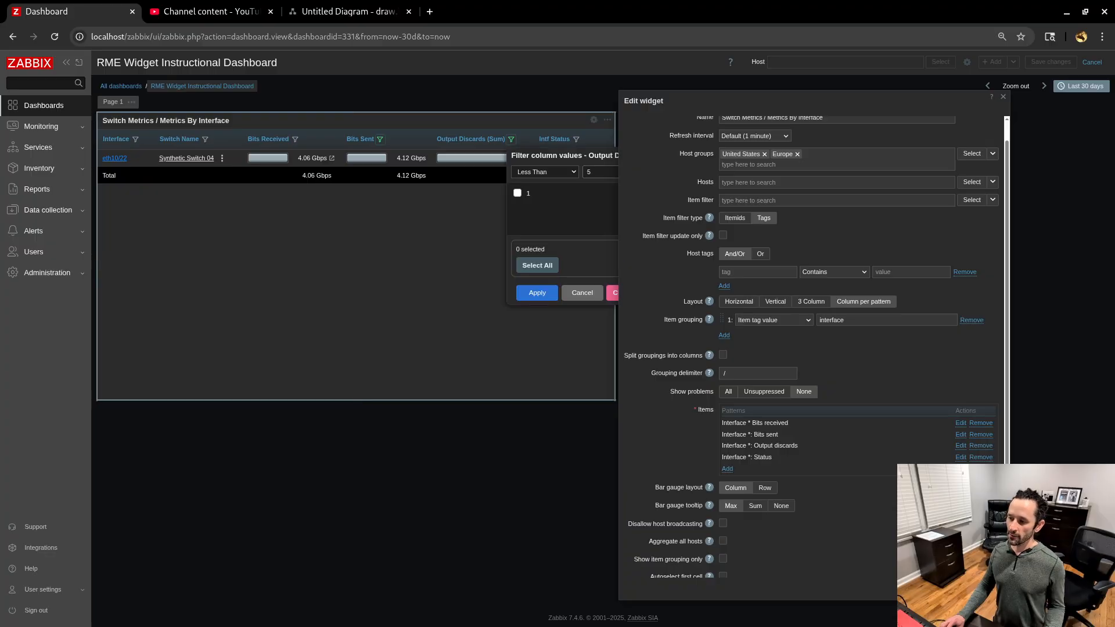
click(525, 312)
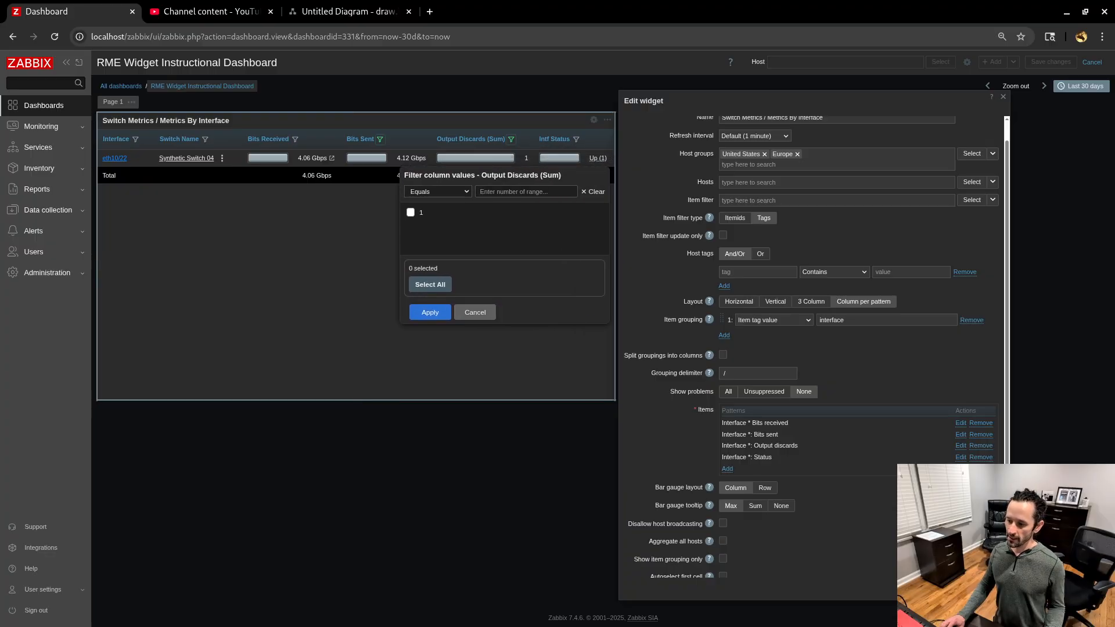
click(429, 313)
click(380, 139)
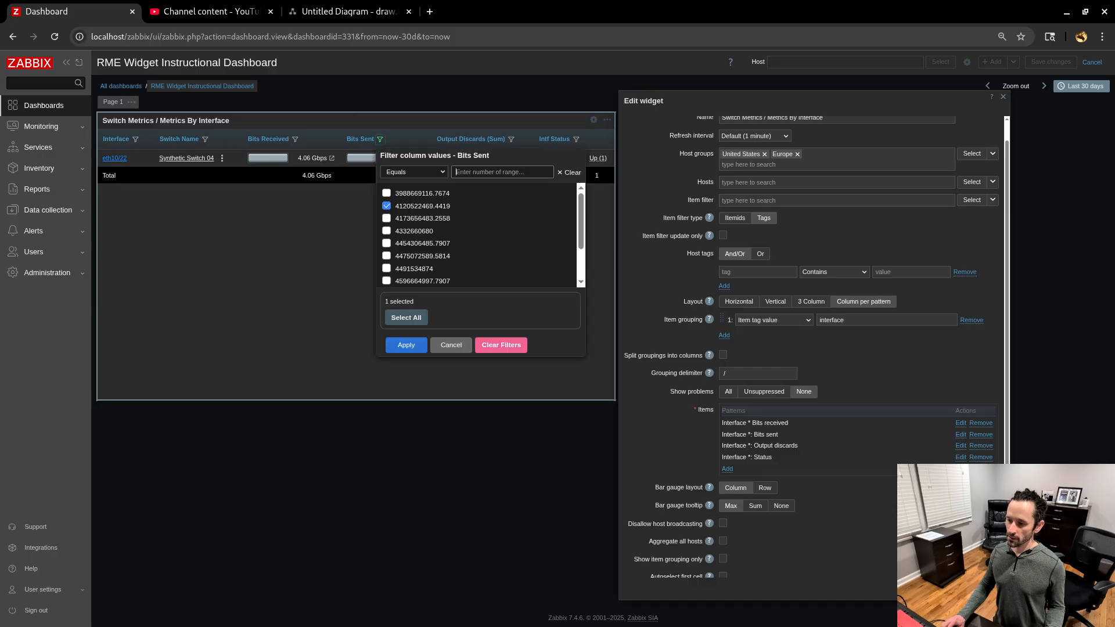
click(501, 345)
click(405, 344)
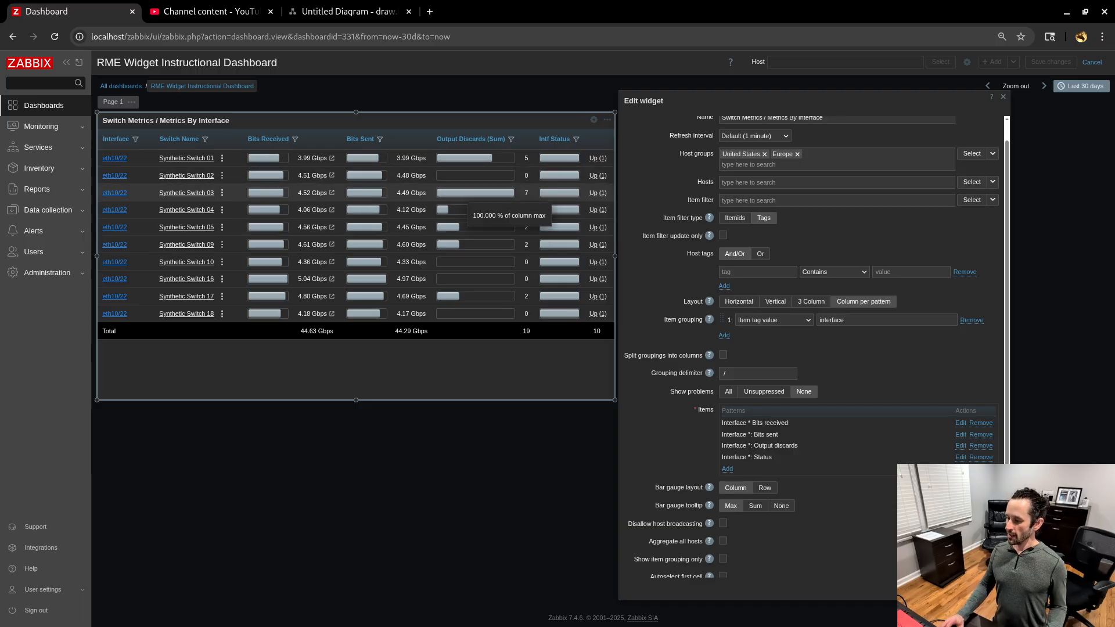
mouse_move(426, 192)
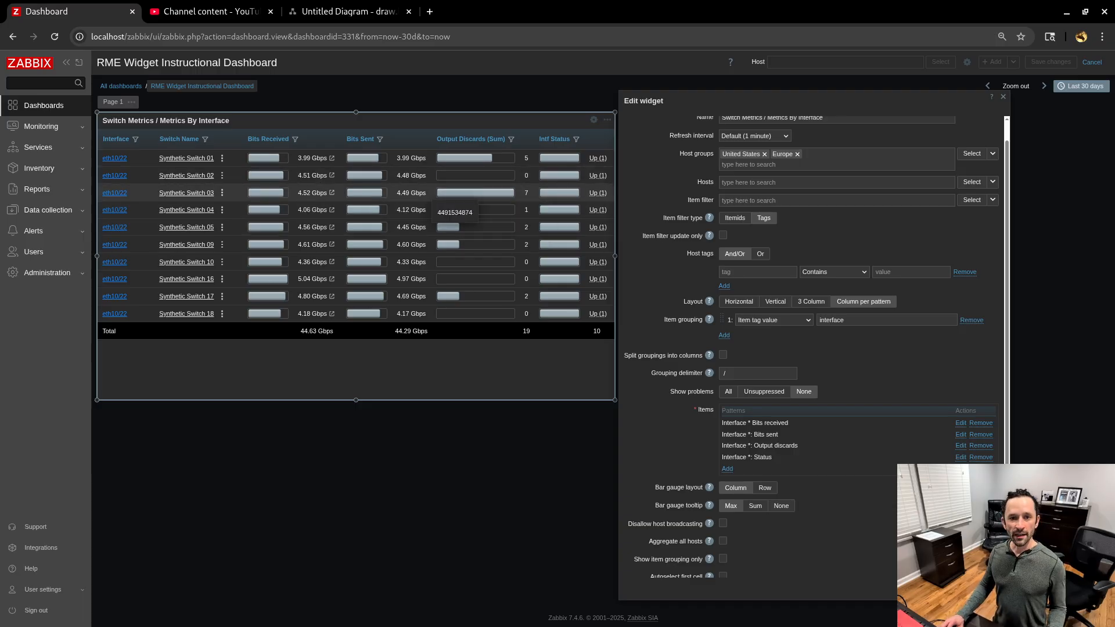